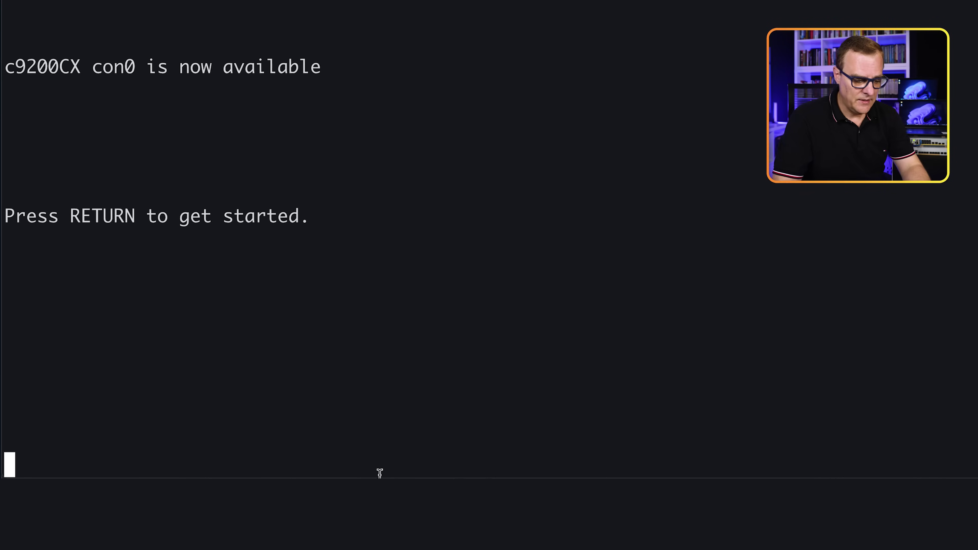
# Enter privileged mode and display Gi1/0/1's current running configuration.
pyautogui.press('Return')
pyautogui.write('en')
pyautogui.press('Return')
pyautogui.press('Return')
pyautogui.write('sh ')
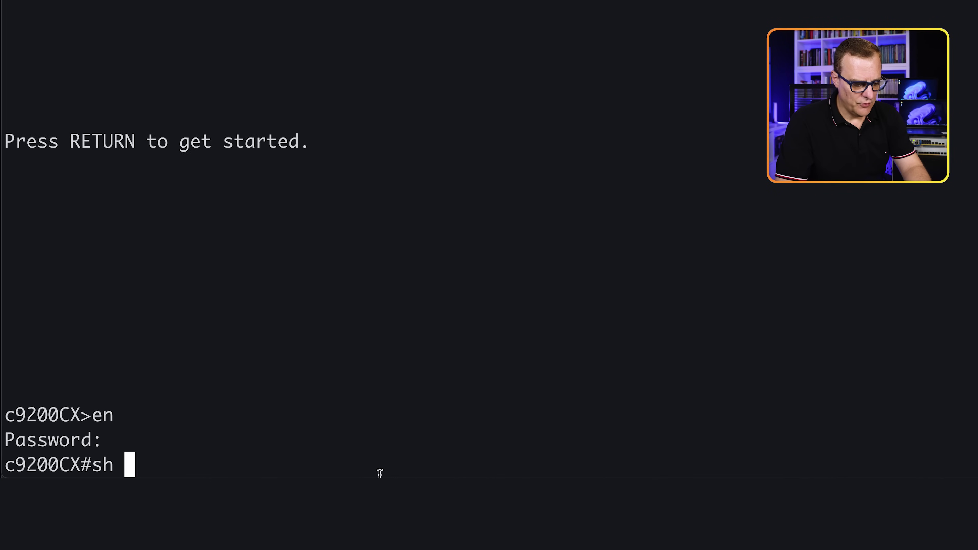
pyautogui.write('run int g1/0/1')
pyautogui.press('Return')
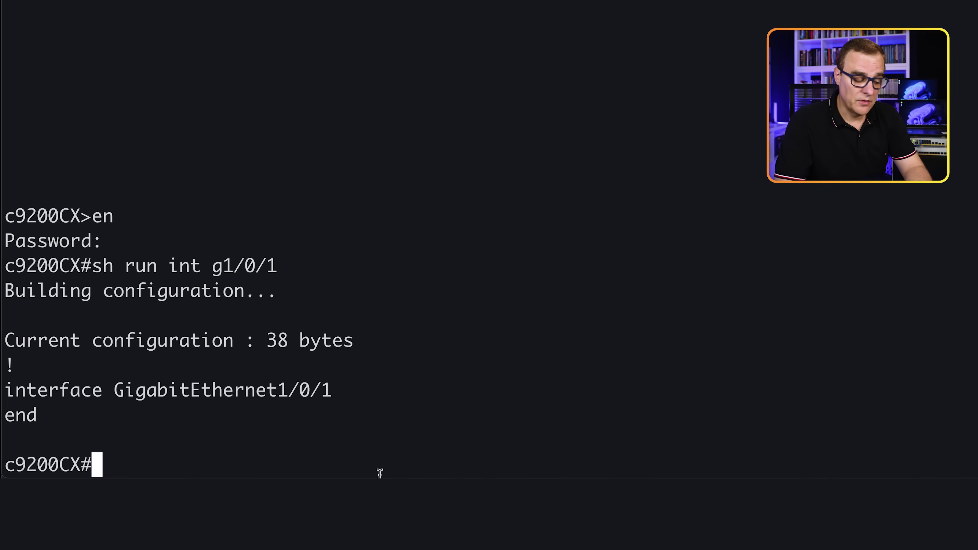
# Enter global configuration mode and select interface GigabitEthernet1/0/1.
pyautogui.write('con')
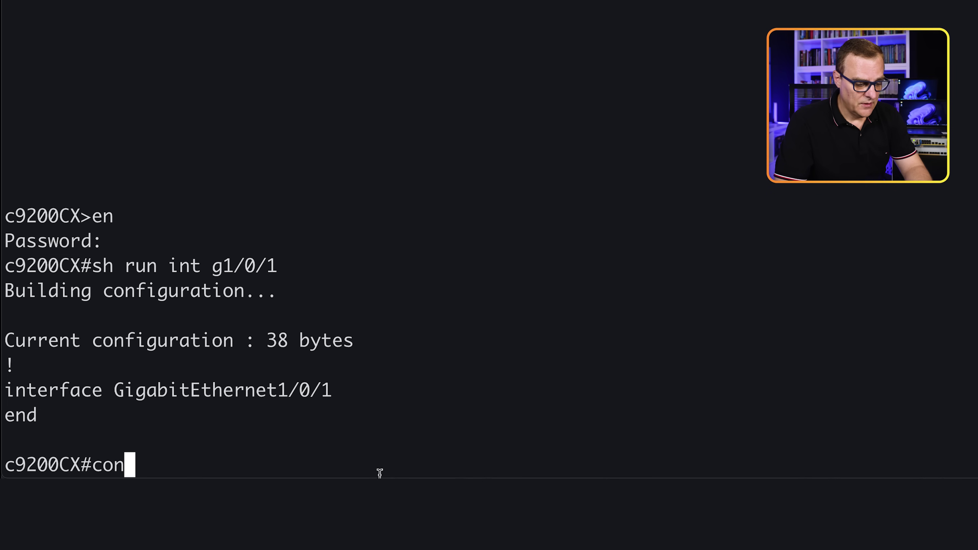
pyautogui.write('f t')
pyautogui.press('Return')
pyautogui.write('int g')
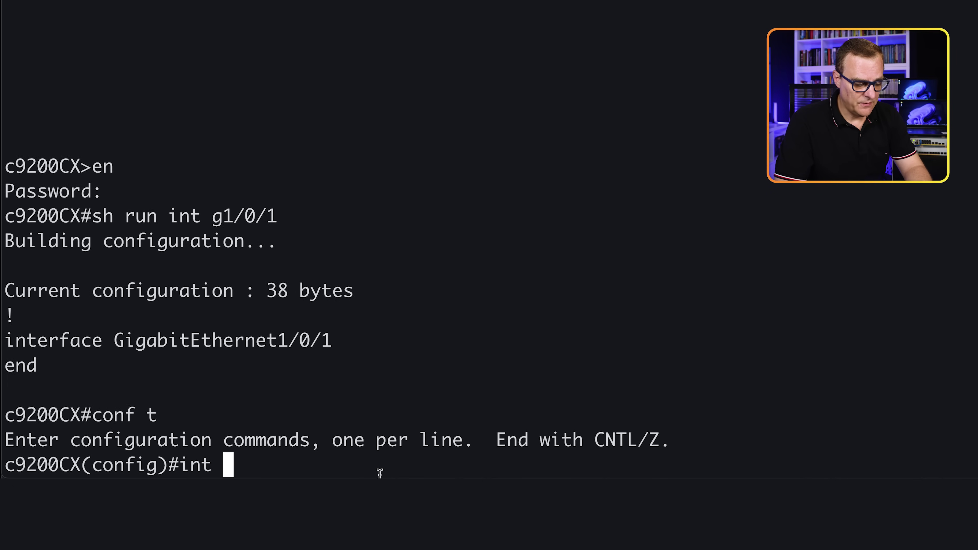
pyautogui.write('1/0/1')
pyautogui.press('Return')
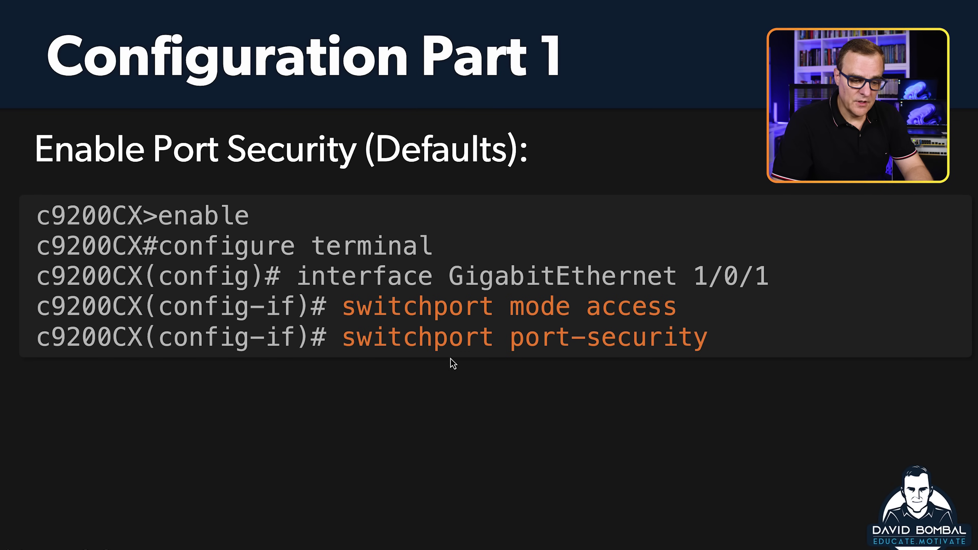
# Try enabling switchport port-security, which is rejected because the port is dynamic.
pyautogui.write('s')
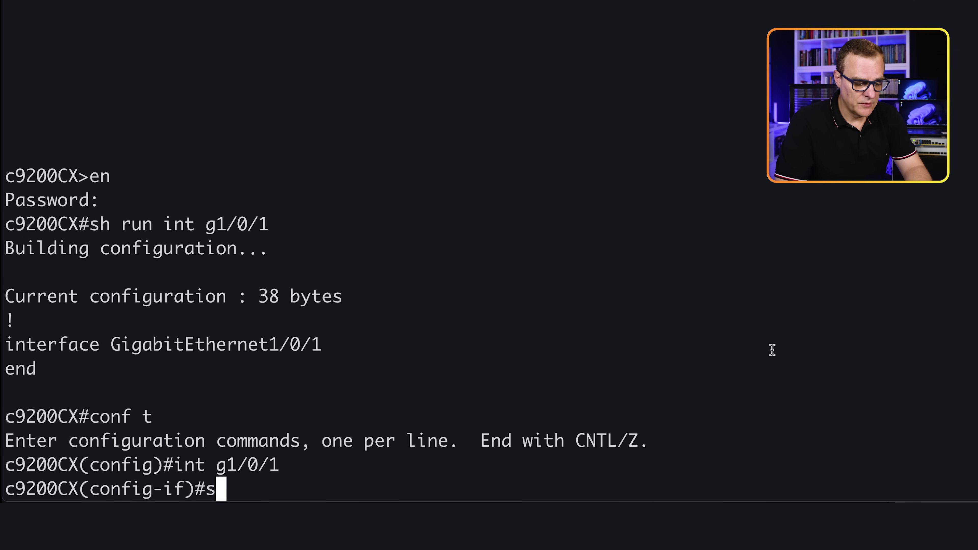
pyautogui.write('w')
pyautogui.press('Tab')
pyautogui.write('port')
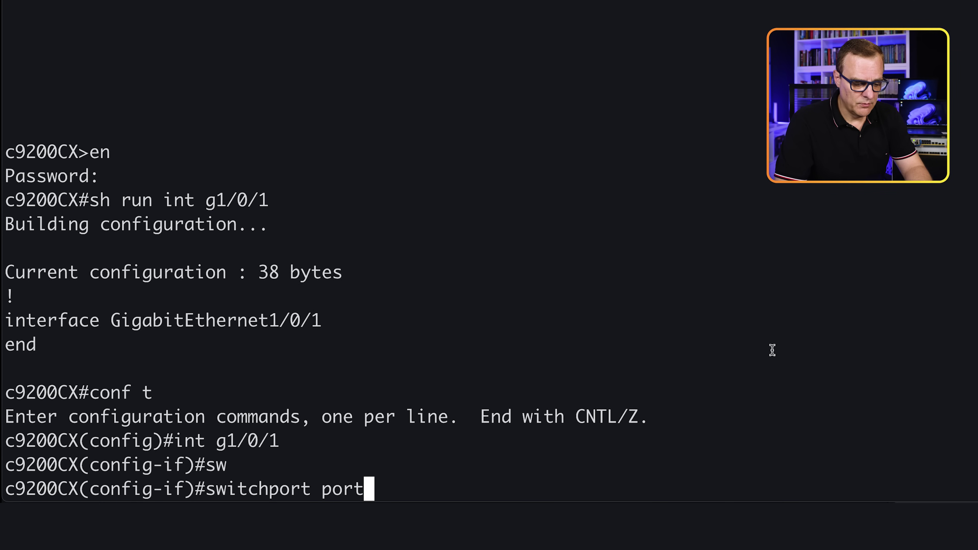
pyautogui.press('Tab')
pyautogui.press('Return')
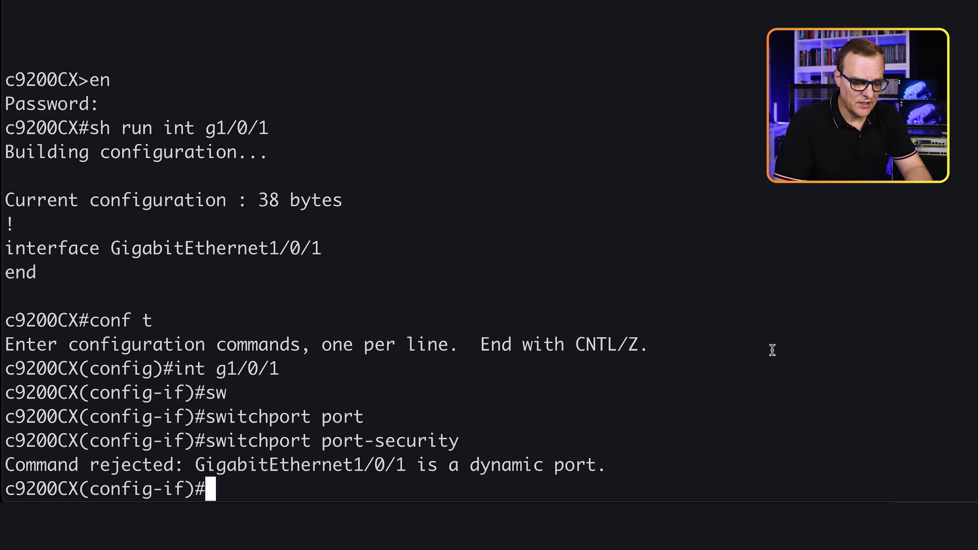
pyautogui.moveTo(10, 468); pyautogui.dragTo(721, 459)
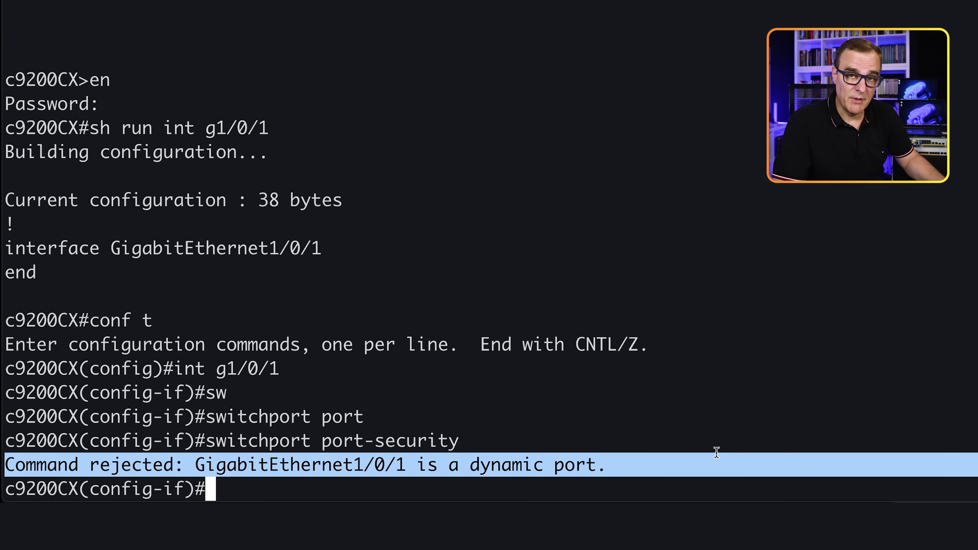
# Set Gi1/0/1 to switchport mode access, then enable switchport port-security successfully.
pyautogui.write('swi')
pyautogui.press('Tab')
pyautogui.write('?')
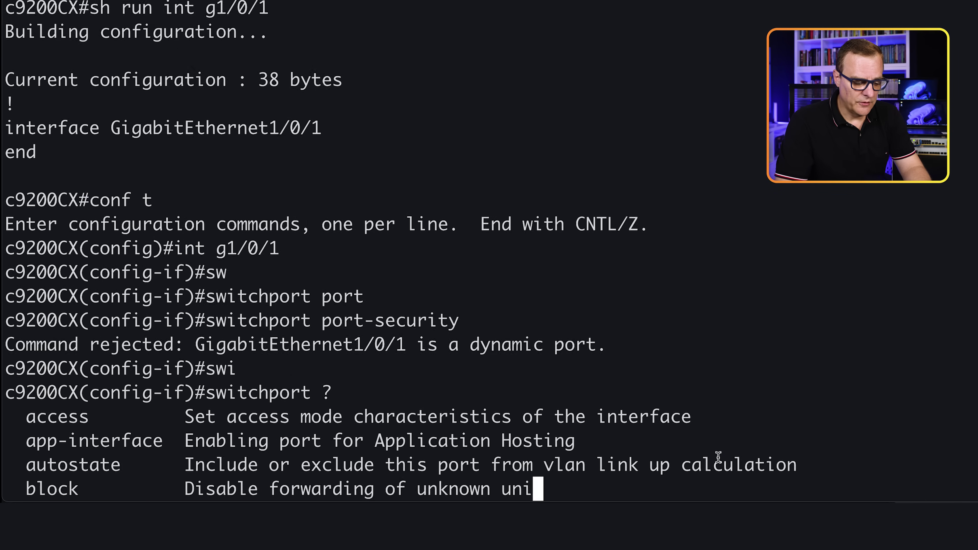
pyautogui.write('mo')
pyautogui.press('Tab')
pyautogui.write('?')
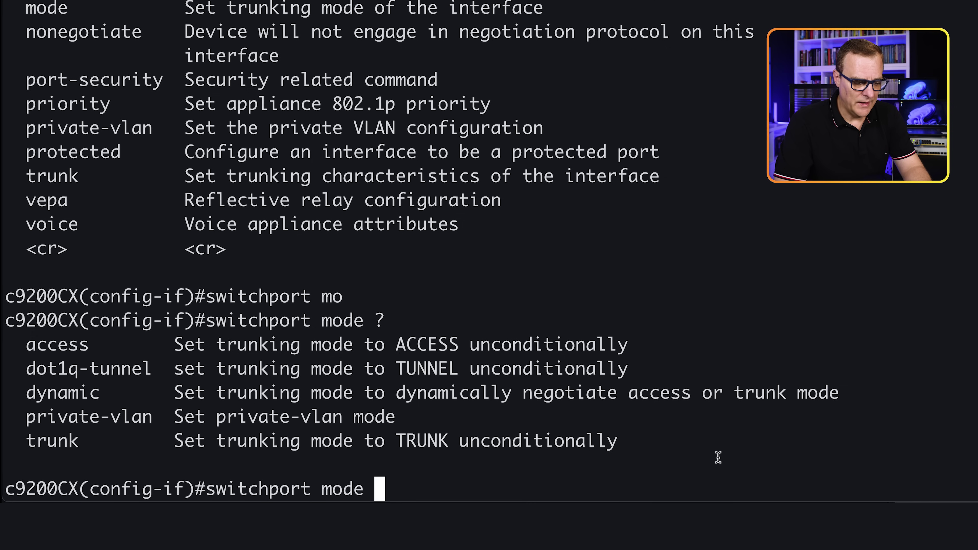
pyautogui.tripleClick(933, 385)
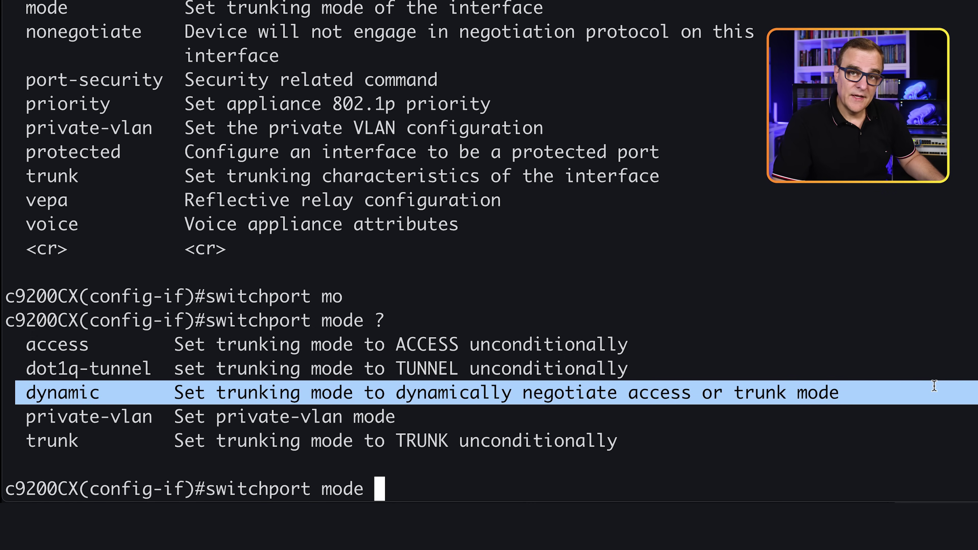
pyautogui.click(851, 381)
pyautogui.write('ac')
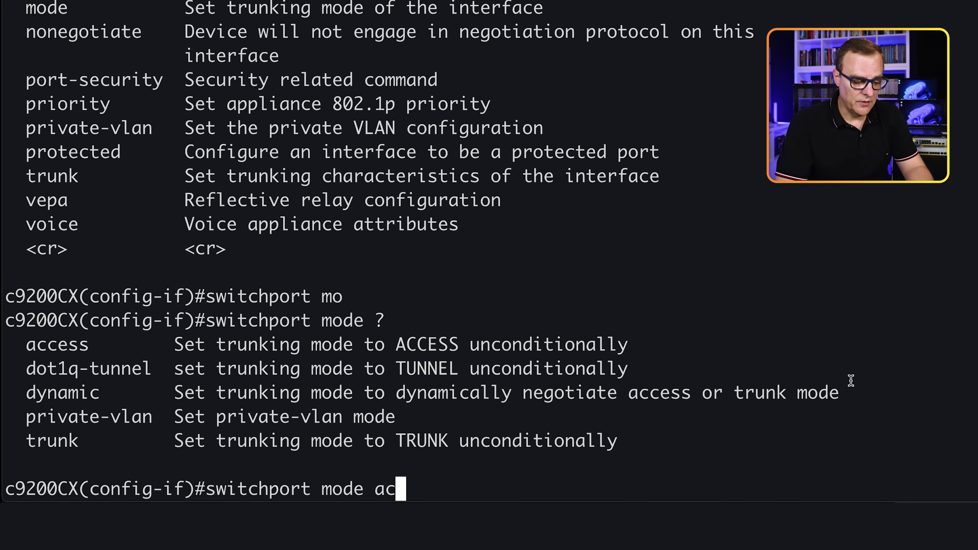
pyautogui.press('Tab')
pyautogui.press('Return')
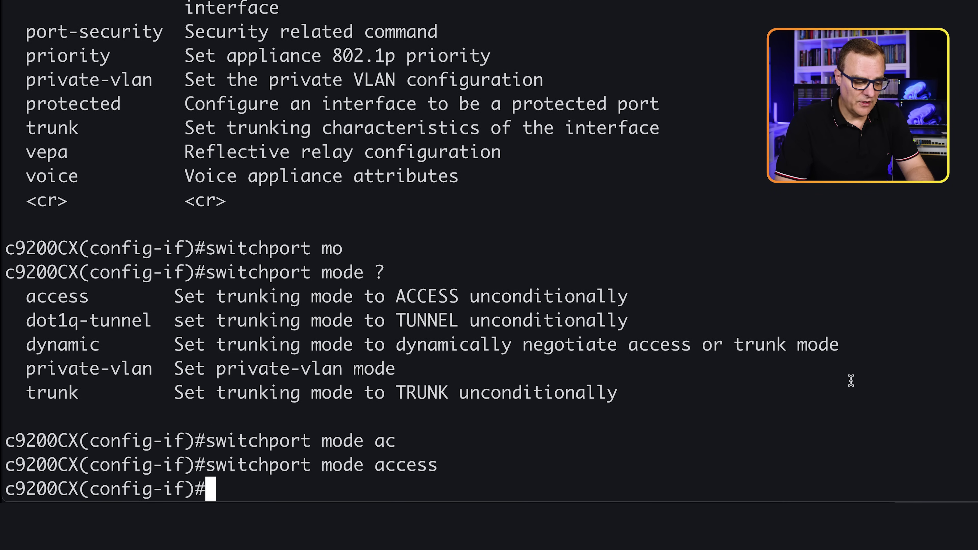
pyautogui.press('Up')
pyautogui.press('Up')
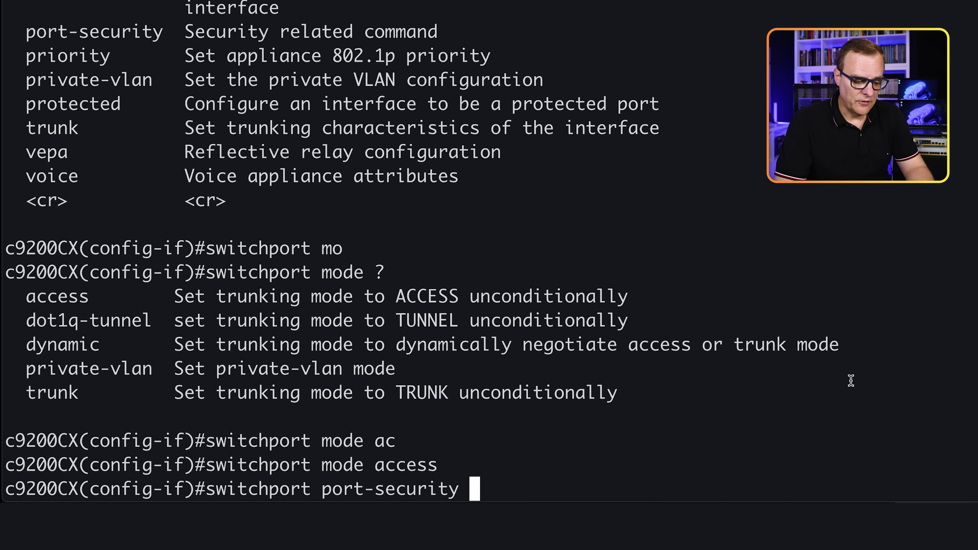
pyautogui.press('Return')
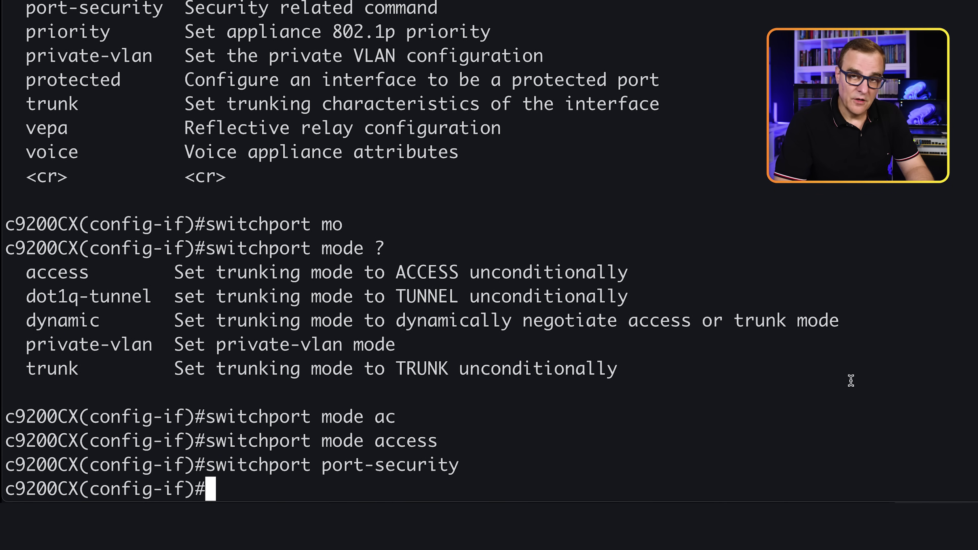
# Leave configuration mode and display Gi1/0/1's updated running configuration.
pyautogui.write('end')
pyautogui.press('Return')
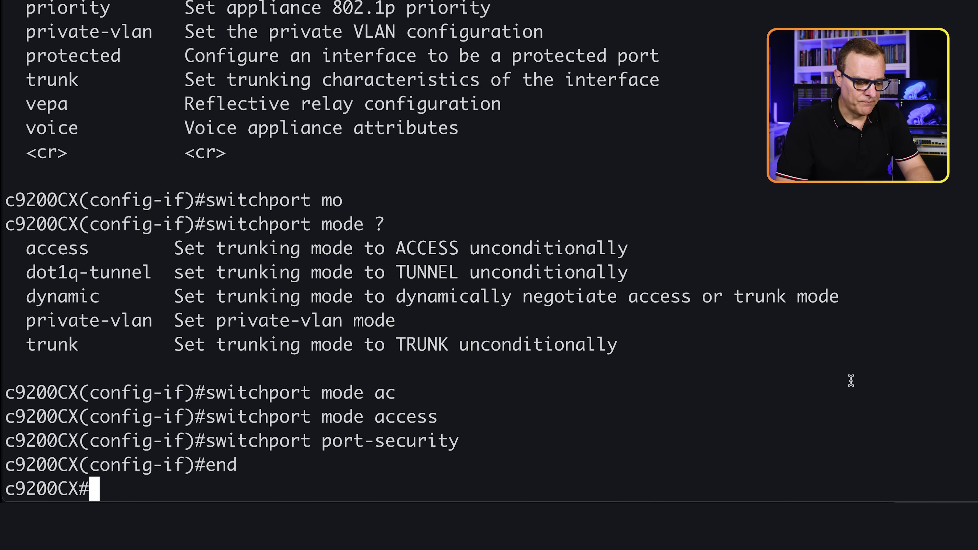
pyautogui.write('sh ru n')
pyautogui.press('BackSpace')
pyautogui.press('BackSpace')
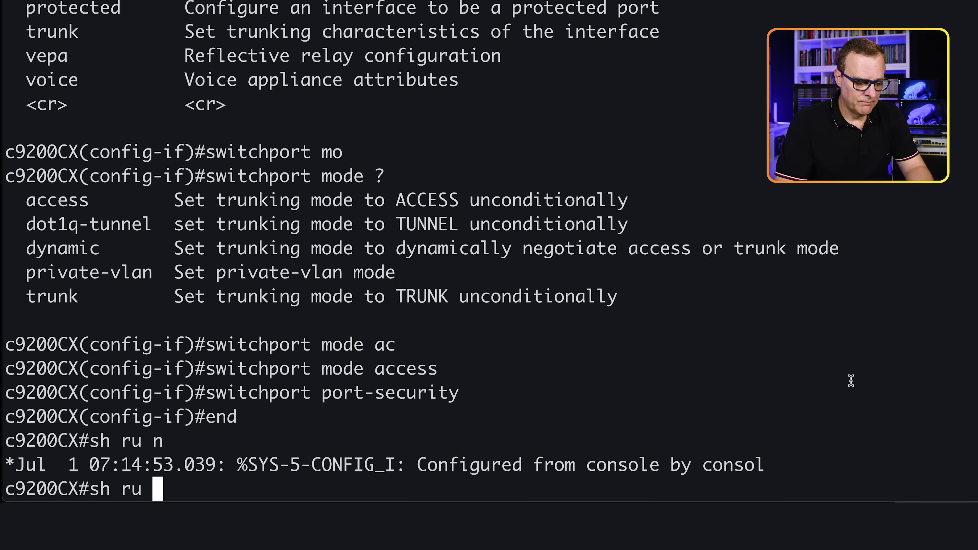
pyautogui.write('n int g1/0/1')
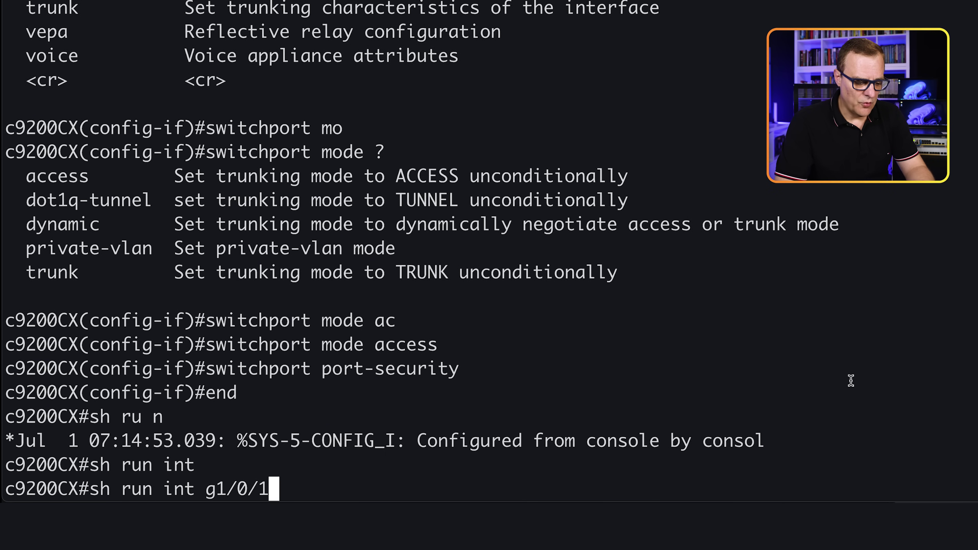
pyautogui.press('Return')
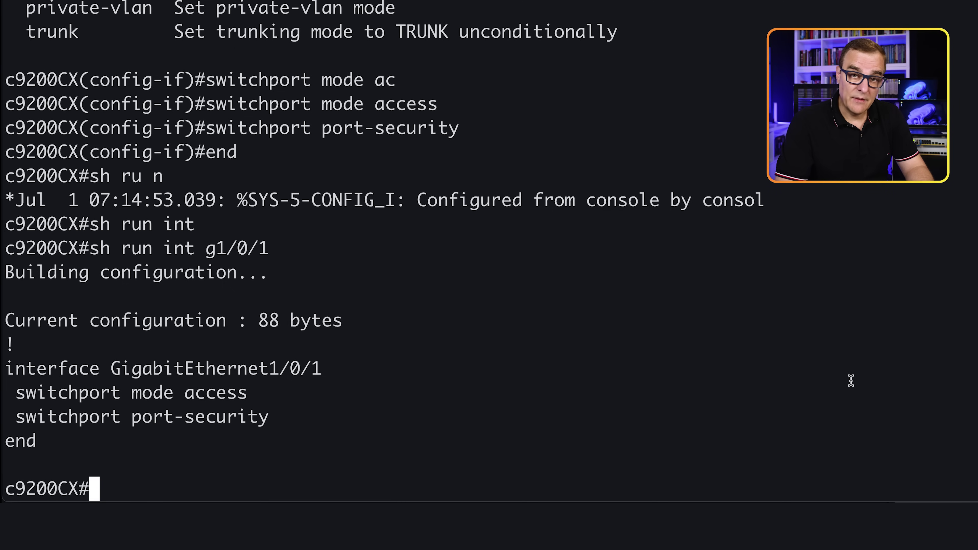
# Display the show port-security summary table with its Shutdown security action.
pyautogui.write('show por')
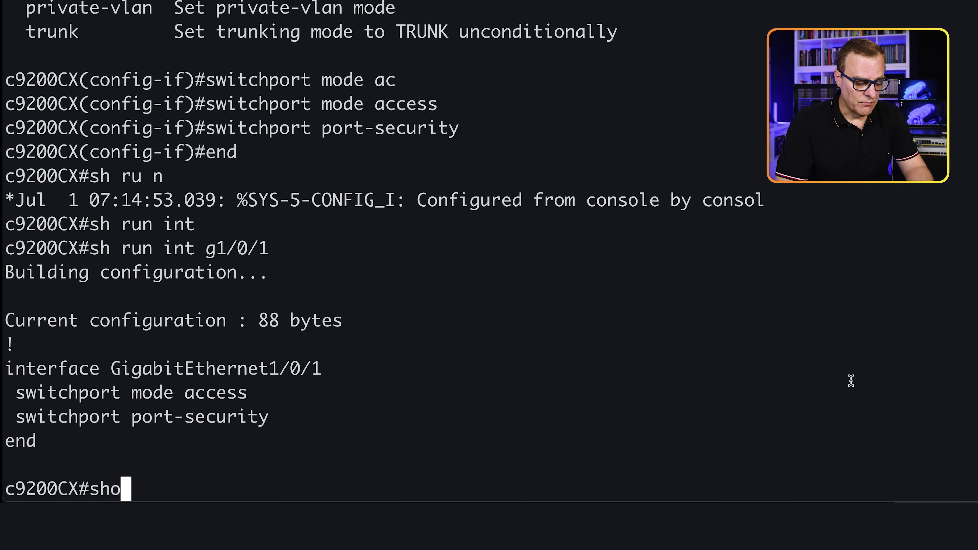
pyautogui.press('Tab')
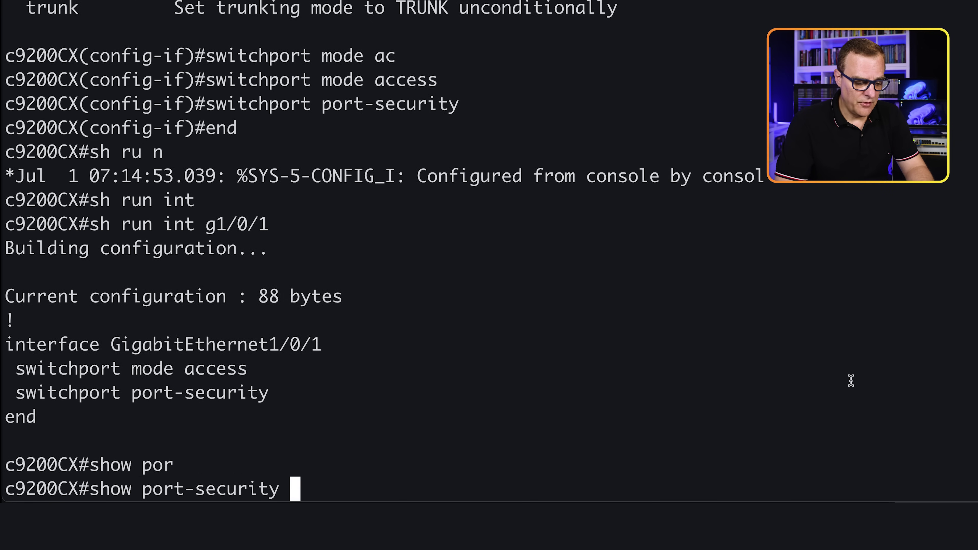
pyautogui.press('Return')
pyautogui.moveTo(851, 390); pyautogui.dragTo(824, 386)
pyautogui.click(698, 390)
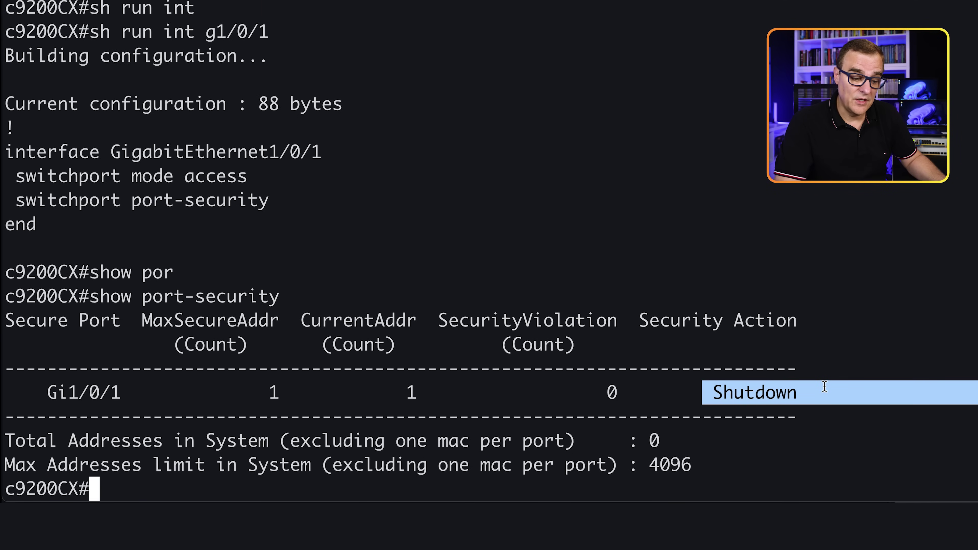
# Highlight Gi1/0/1's entry: MaxSecureAddr 1, CurrentAddr 1, and Shutdown action.
pyautogui.moveTo(36, 392); pyautogui.dragTo(150, 400)
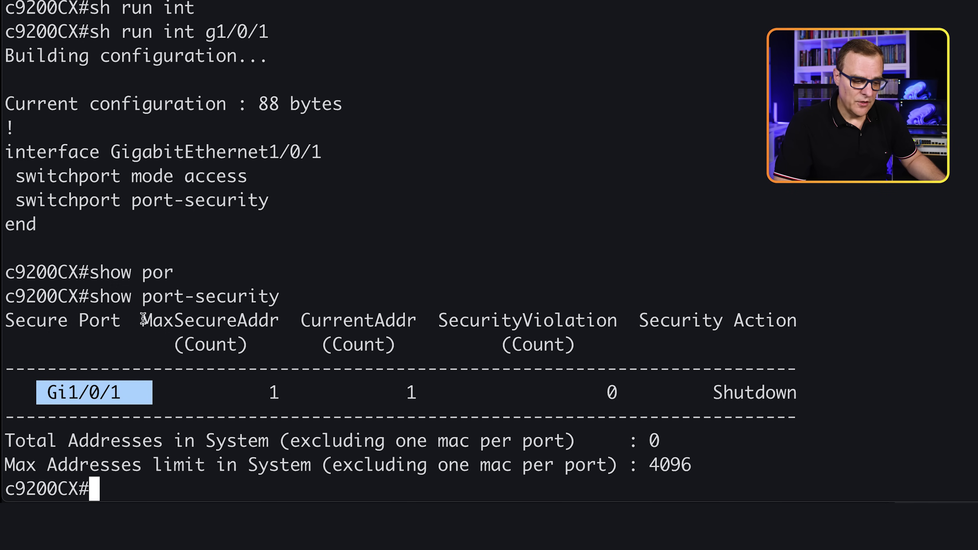
pyautogui.moveTo(142, 319); pyautogui.dragTo(280, 319)
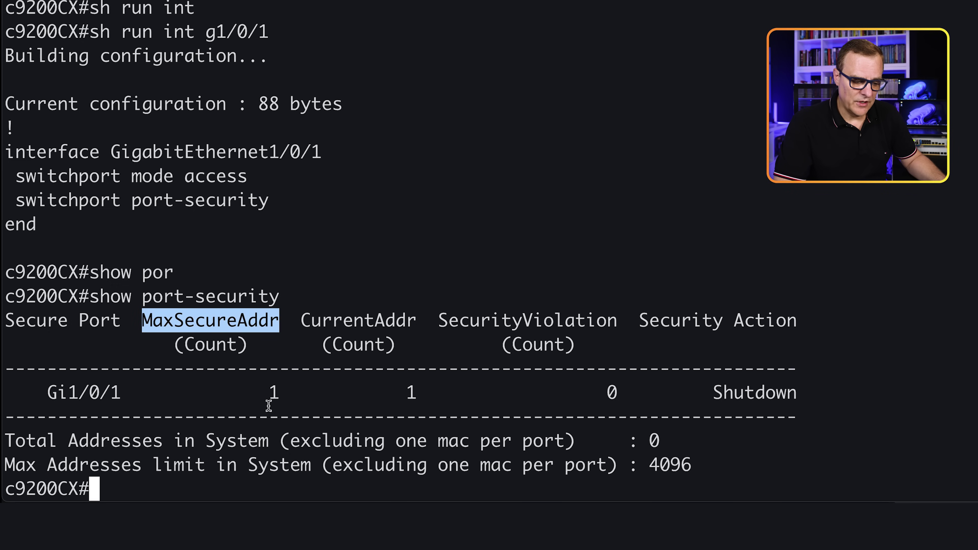
pyautogui.moveTo(265, 391); pyautogui.dragTo(286, 392)
pyautogui.moveTo(300, 324); pyautogui.dragTo(402, 322)
pyautogui.moveTo(404, 393); pyautogui.dragTo(425, 392)
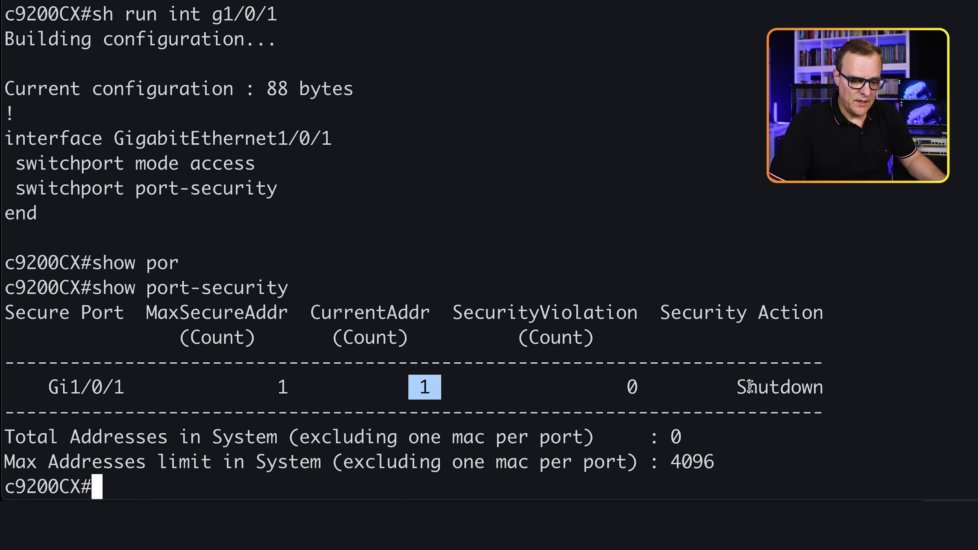
pyautogui.moveTo(731, 385); pyautogui.dragTo(884, 395)
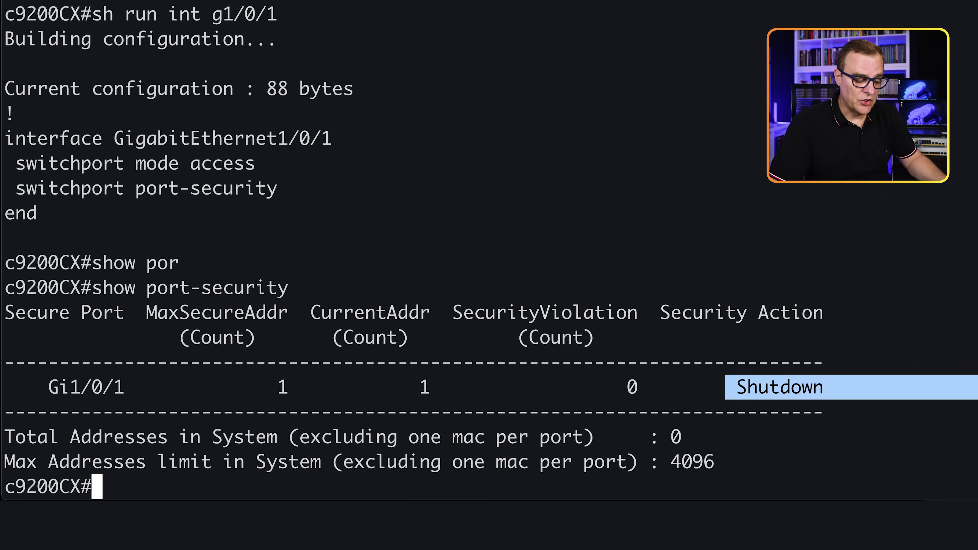
pyautogui.moveTo(258, 382); pyautogui.dragTo(307, 388)
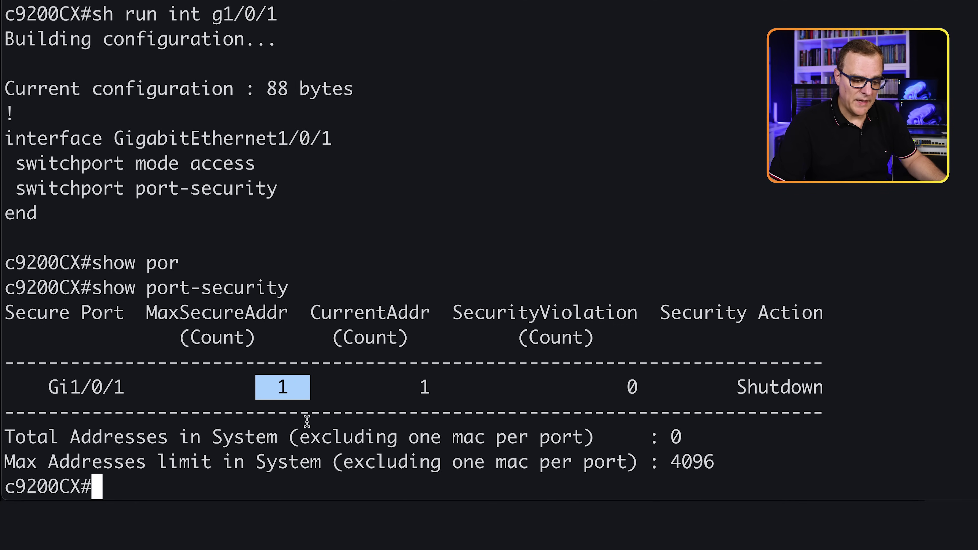
pyautogui.press('Up')
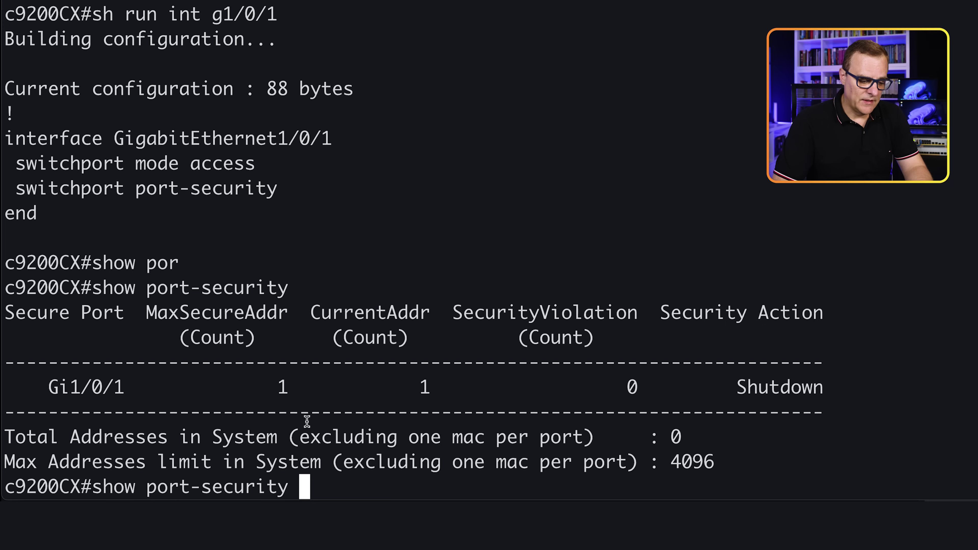
# List secure addresses, noting 7cc2.c641.9d61 SecureDynamic on Gi1/0/1, then switch to the Windows PC.
pyautogui.write('?')
pyautogui.write('add')
pyautogui.press('Tab')
pyautogui.press('Return')
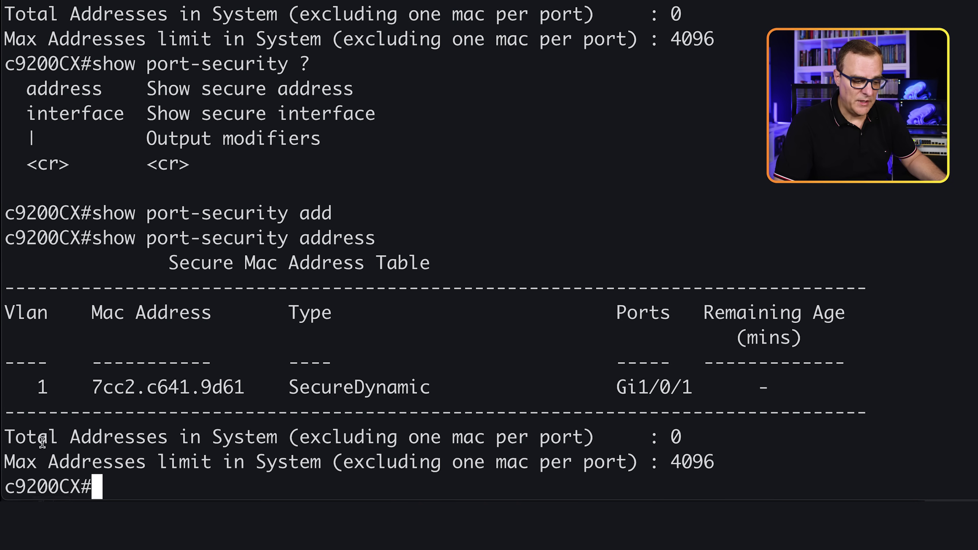
pyautogui.moveTo(93, 388); pyautogui.dragTo(253, 393)
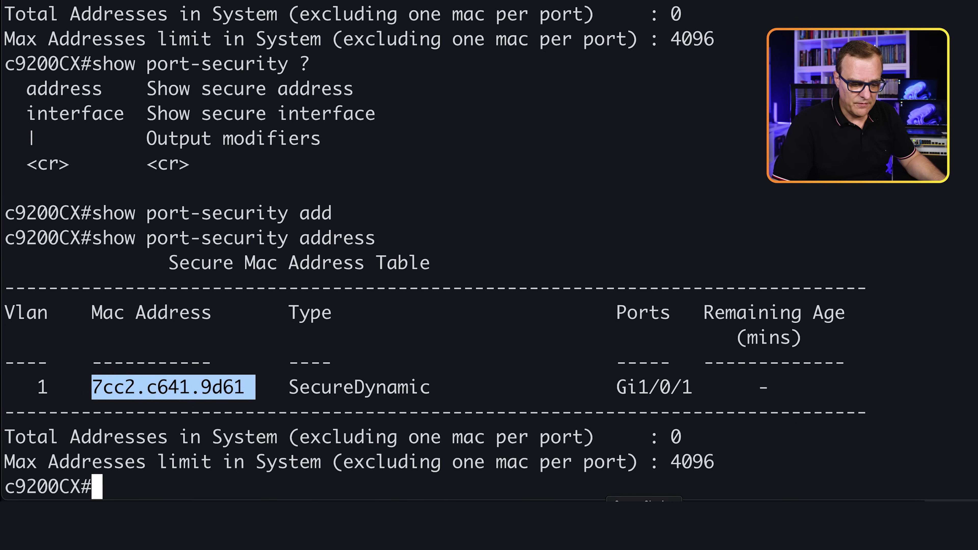
pyautogui.rightClick(644, 505)
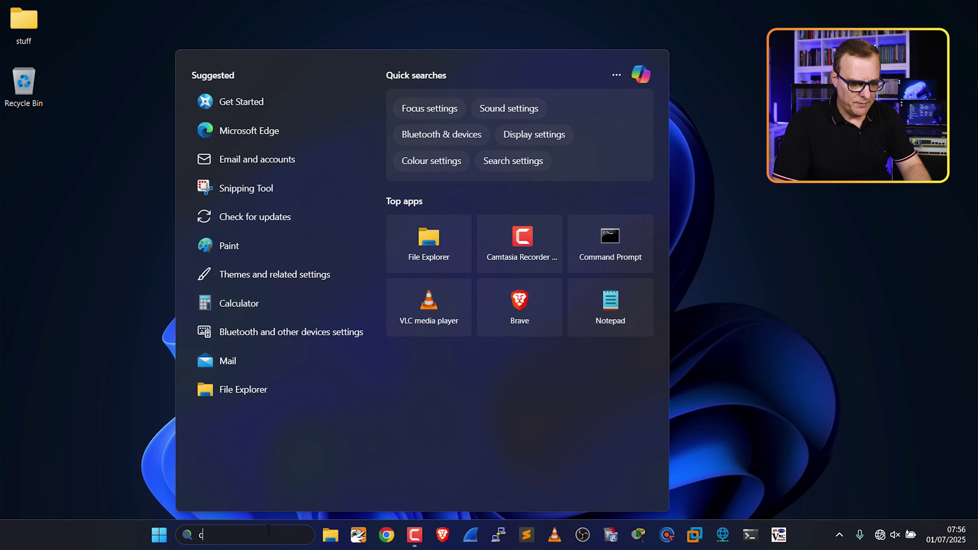
# Open a command prompt and run ipconfig and ipconfig /all.
pyautogui.write('cmd')
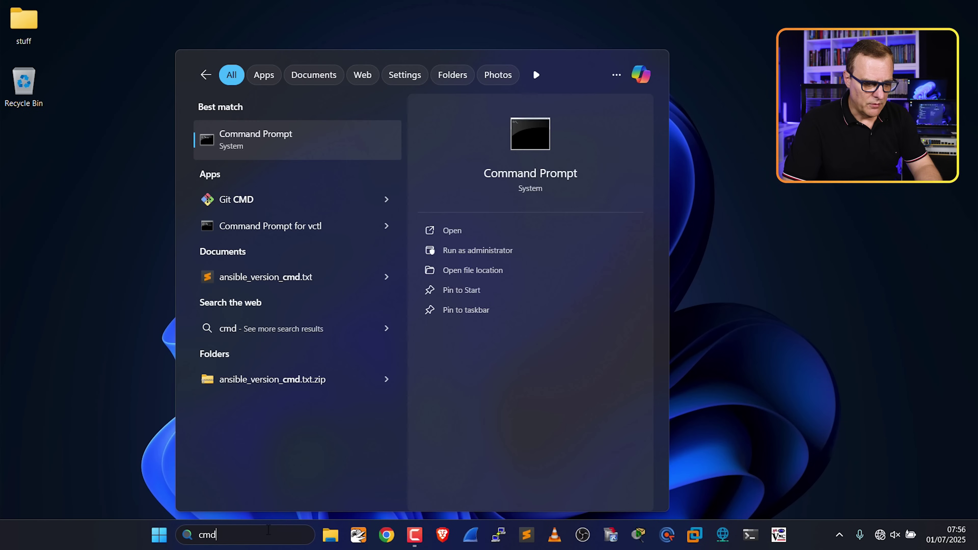
pyautogui.press('Escape')
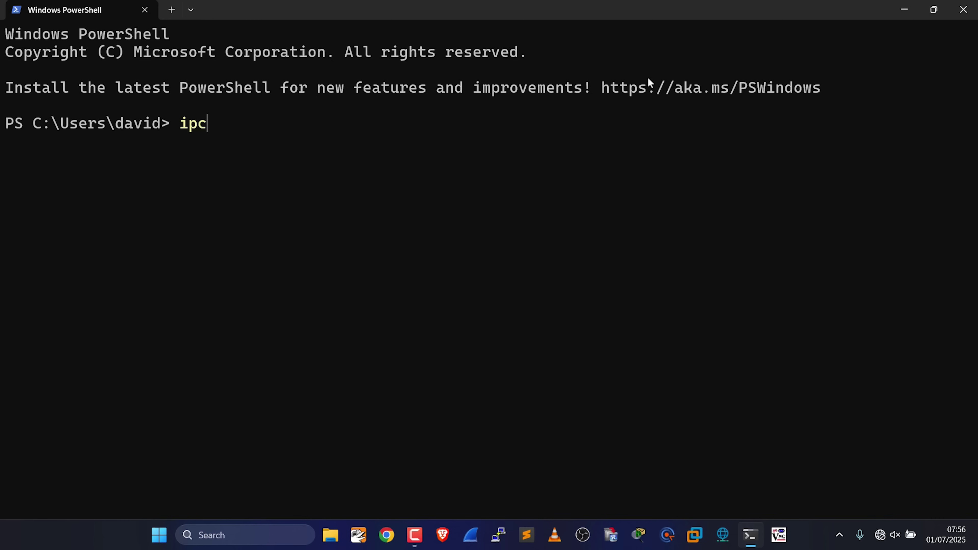
pyautogui.write('onfig')
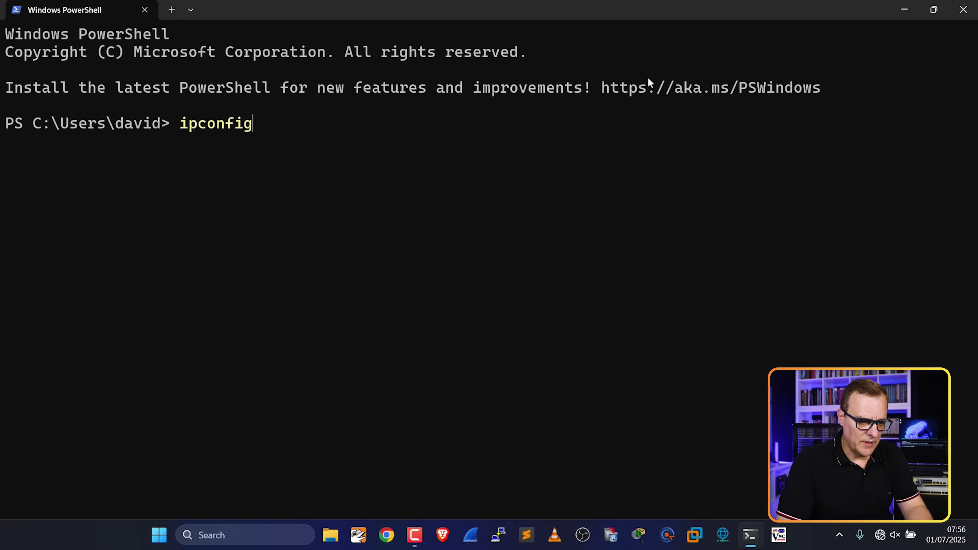
pyautogui.press('Return')
pyautogui.write('ipconf')
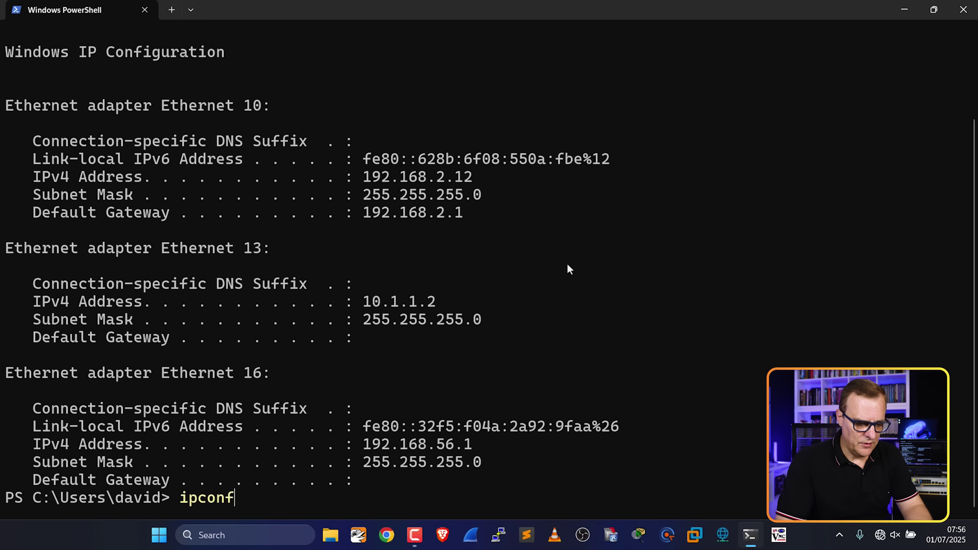
pyautogui.write('ig /all')
pyautogui.press('Return')
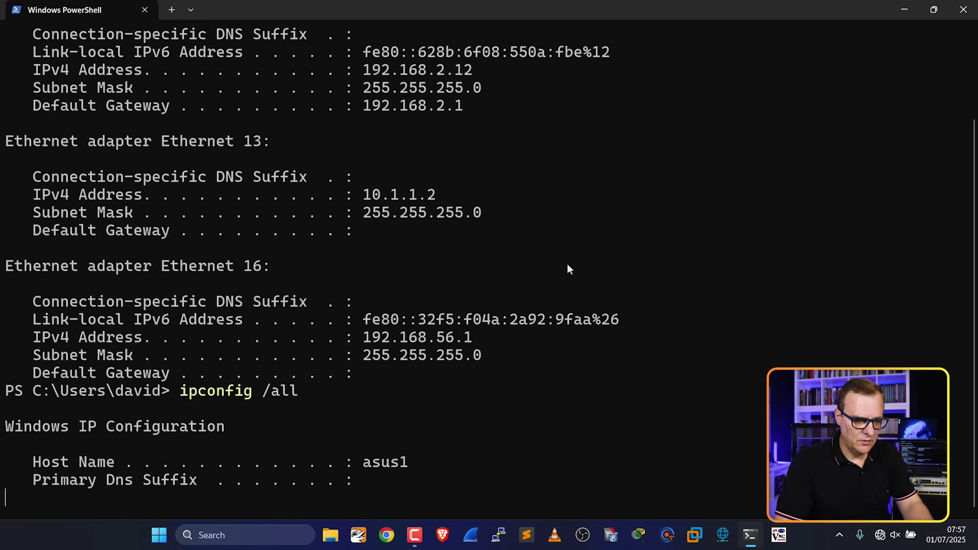
# Highlight Ethernet 10's physical address 7C-C2-C6-41-9D-61, gateway, DHCP server and IPv4 192.168.2.12.
pyautogui.scroll(10, 568, 266)
pyautogui.moveTo(7, 51); pyautogui.dragTo(788, 126)
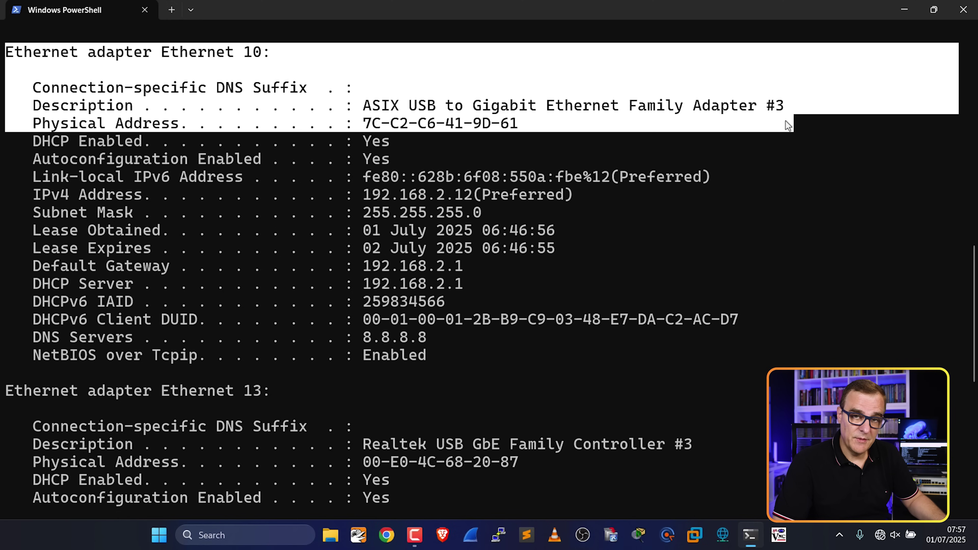
pyautogui.click(390, 127)
pyautogui.moveTo(364, 128); pyautogui.dragTo(575, 122)
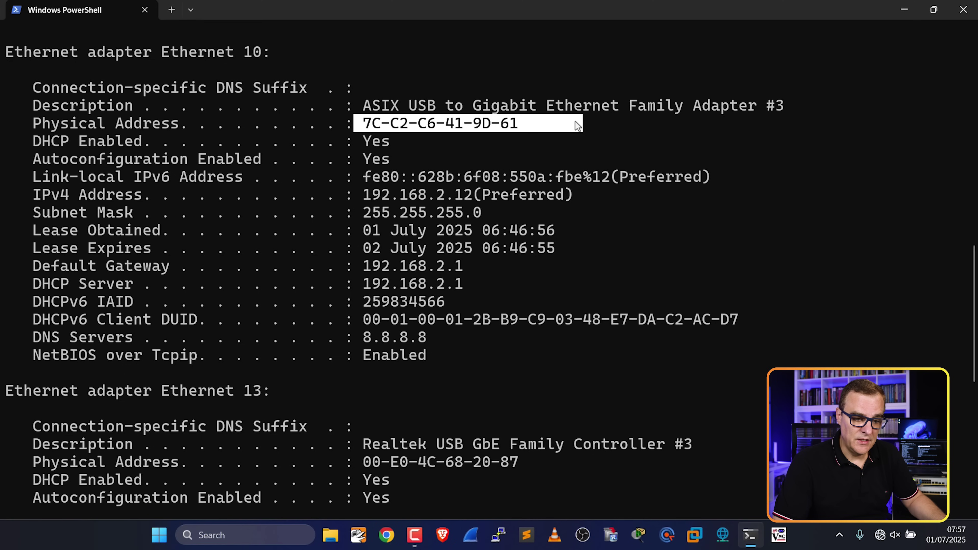
pyautogui.moveTo(33, 266); pyautogui.dragTo(537, 282)
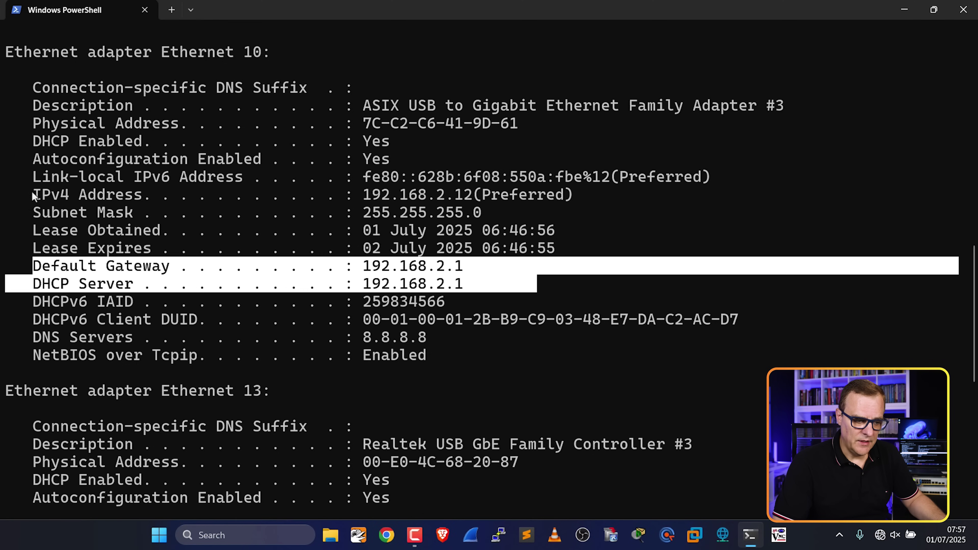
pyautogui.moveTo(34, 196); pyautogui.dragTo(608, 195)
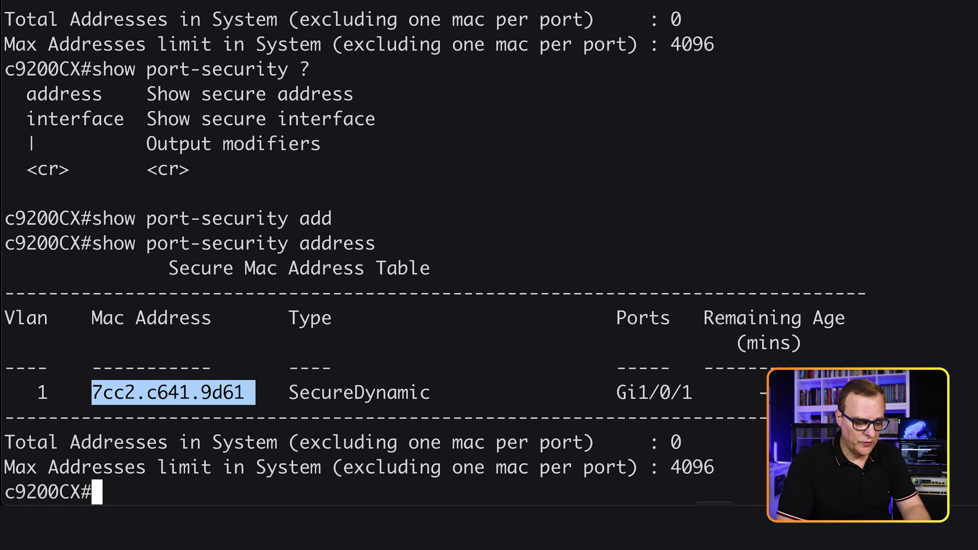
# Run show ip dhcp binding and highlight the 192.168.2.12 lease to client 017c.c2c6.419d.61.
pyautogui.write('sh ip ')
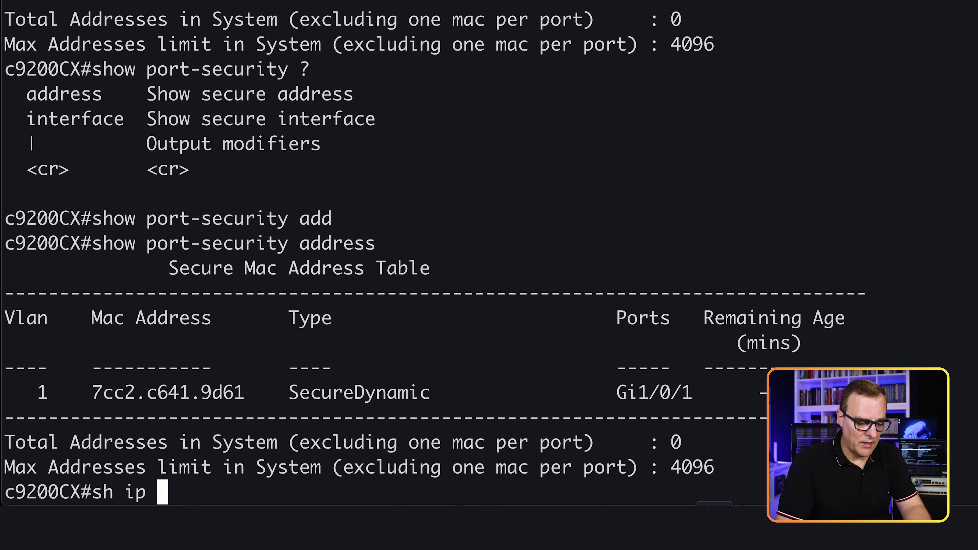
pyautogui.write('dh')
pyautogui.press('Tab')
pyautogui.write('bi')
pyautogui.press('Tab')
pyautogui.press('Return')
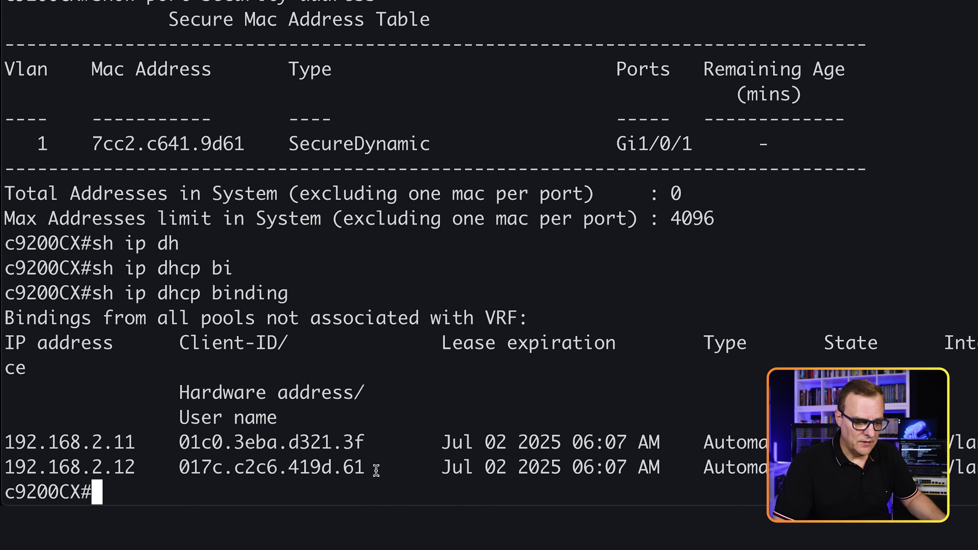
pyautogui.moveTo(376, 470); pyautogui.dragTo(6, 472)
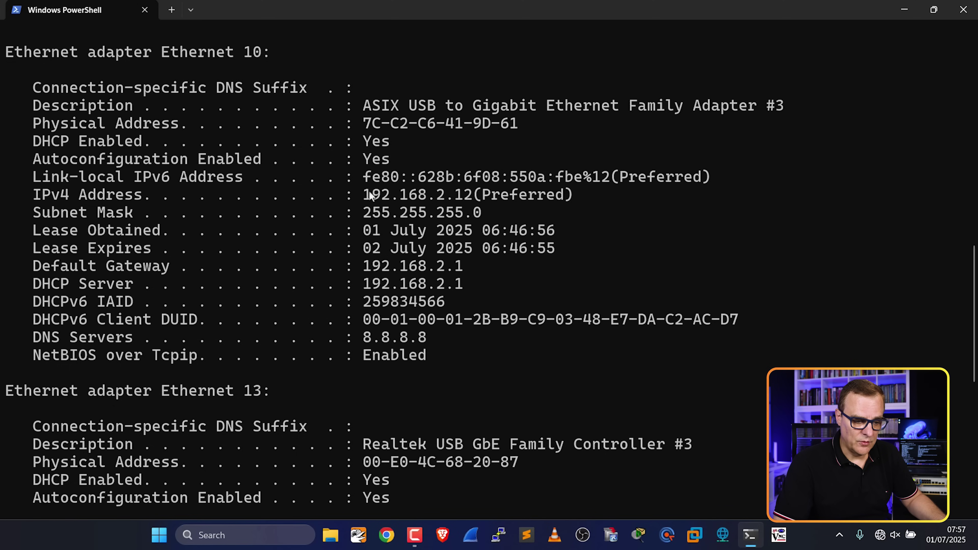
pyautogui.moveTo(366, 195); pyautogui.dragTo(494, 177)
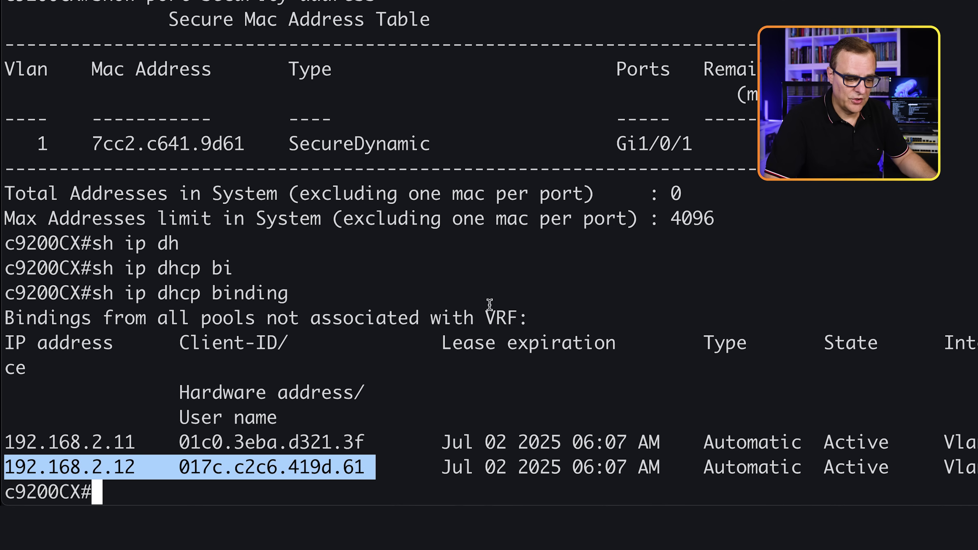
# Rerun show port-security address and highlight the matching secure MAC 7cc2.c641.9d61.
pyautogui.press('Up')
pyautogui.press('Up')
pyautogui.press('Up')
pyautogui.press('Up')
pyautogui.press('Return')
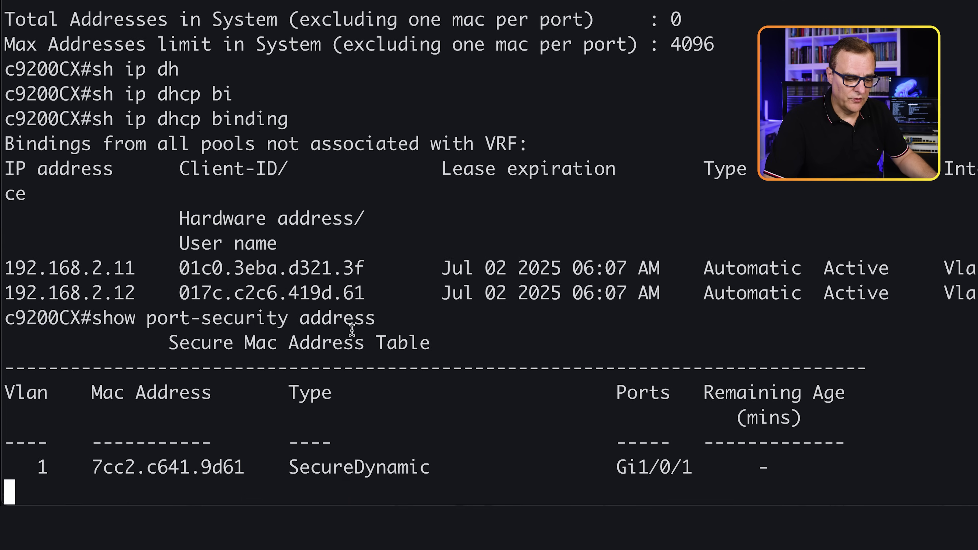
pyautogui.moveTo(28, 390); pyautogui.dragTo(834, 384)
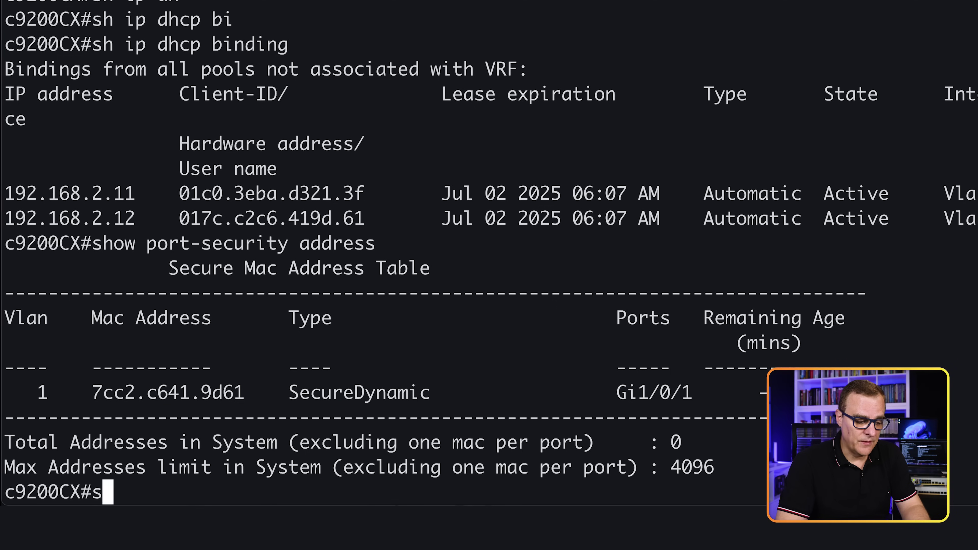
pyautogui.write('h mac')
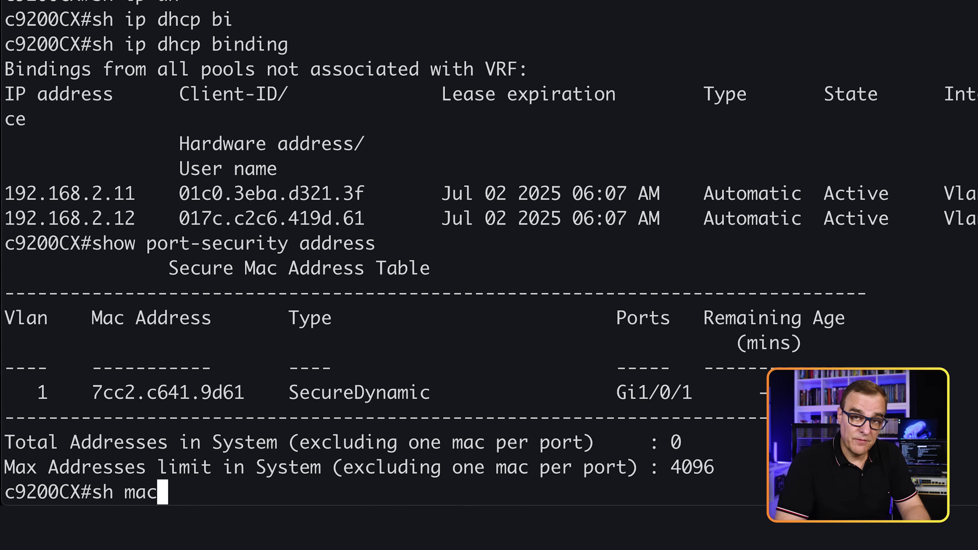
pyautogui.write(' ad')
# Run show mac address-table and highlight 7cc2.c641.9d61 as STATIC on Gi1/0/1.
pyautogui.press('Tab')
pyautogui.press('Return')
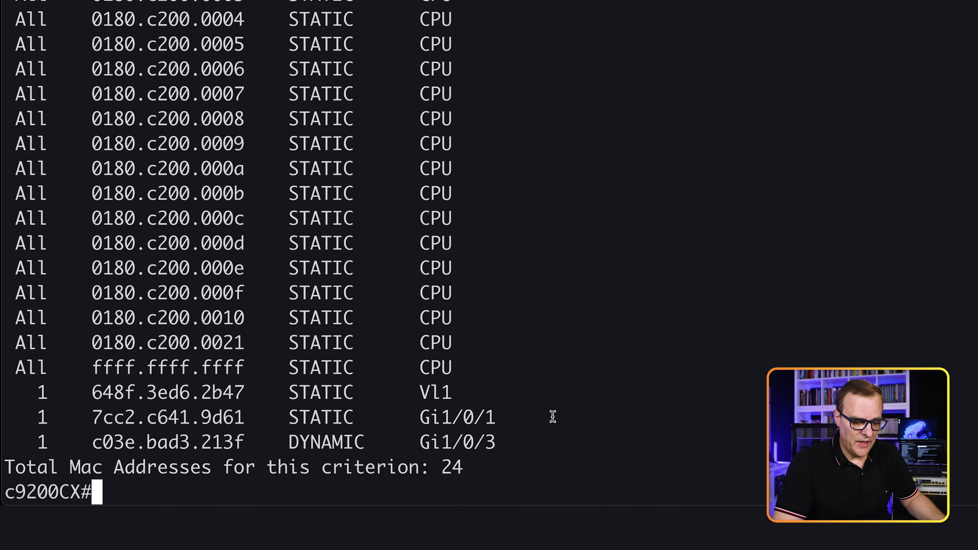
pyautogui.moveTo(552, 416); pyautogui.dragTo(4, 413)
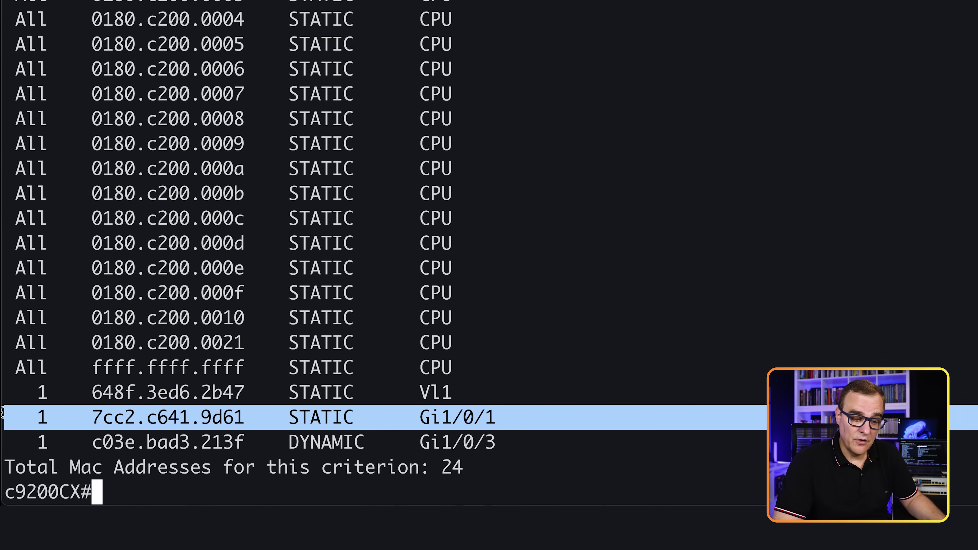
pyautogui.click(290, 412)
pyautogui.moveTo(286, 412); pyautogui.dragTo(392, 420)
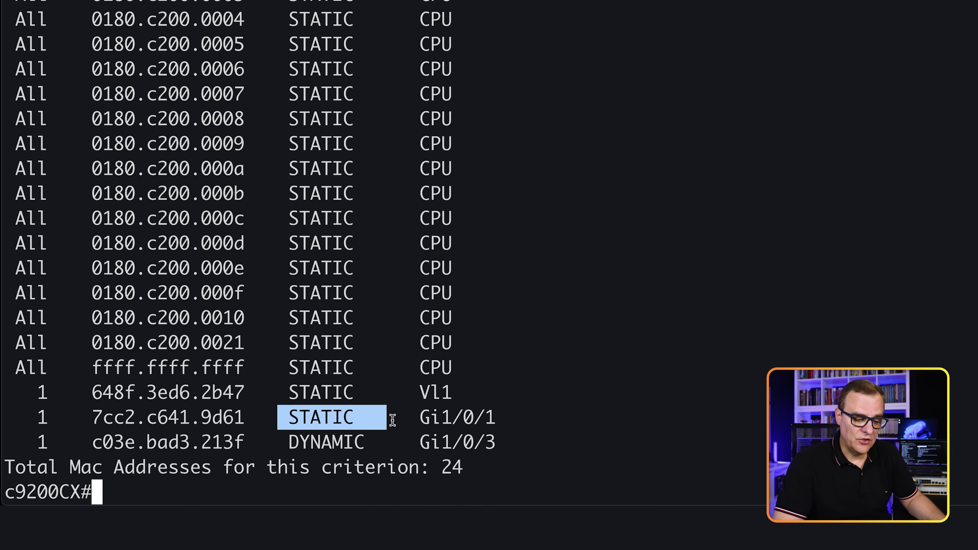
pyautogui.click(281, 439)
# Highlight the c03e.bad3.213f DYNAMIC entry on Gi1/0/3.
pyautogui.moveTo(281, 438); pyautogui.dragTo(538, 449)
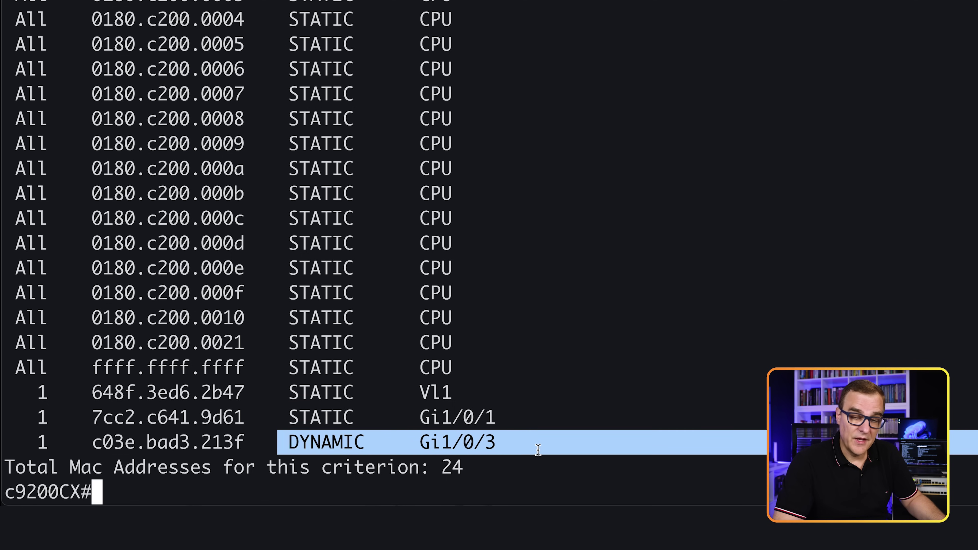
pyautogui.moveTo(25, 440); pyautogui.dragTo(595, 445)
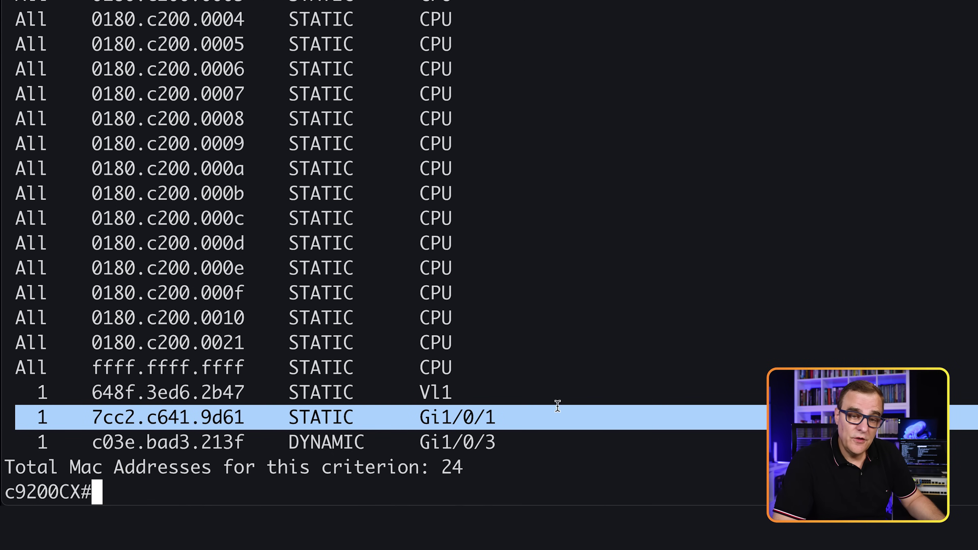
pyautogui.click(57, 409)
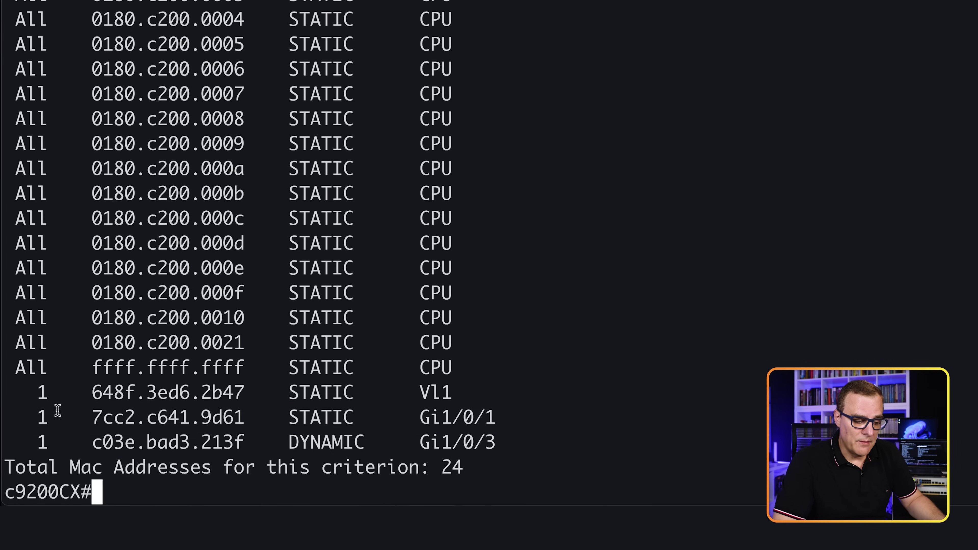
pyautogui.moveTo(24, 411); pyautogui.dragTo(644, 408)
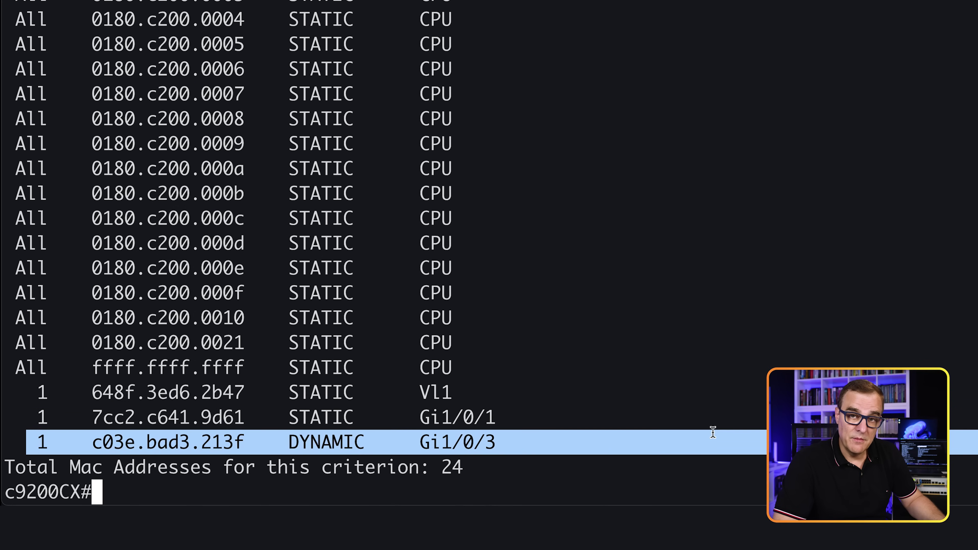
# List the full MAC address table, then only its dynamic and only its static entries.
pyautogui.write('sh mac address-table')
pyautogui.press('Return')
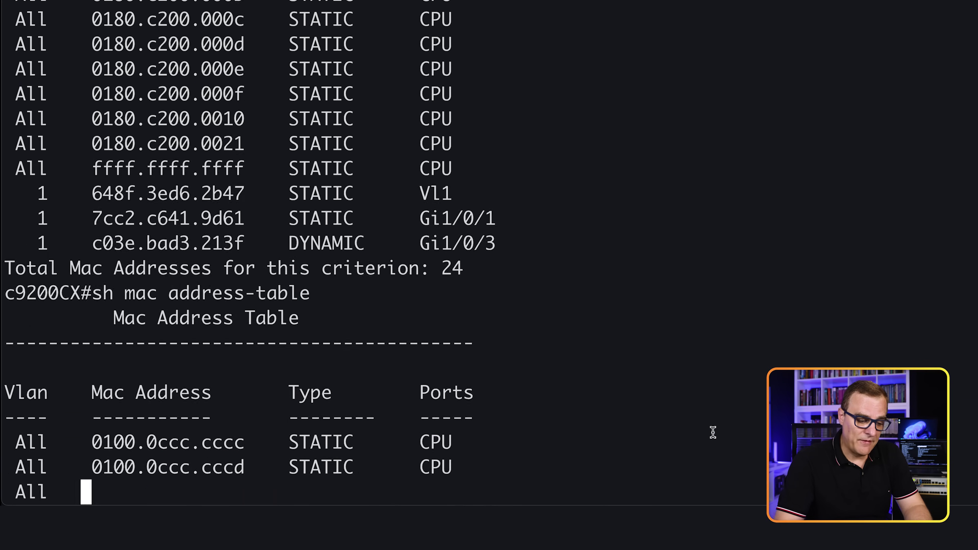
pyautogui.press('q')
pyautogui.press('Up')
pyautogui.write('dy')
pyautogui.press('Tab')
pyautogui.press('Return')
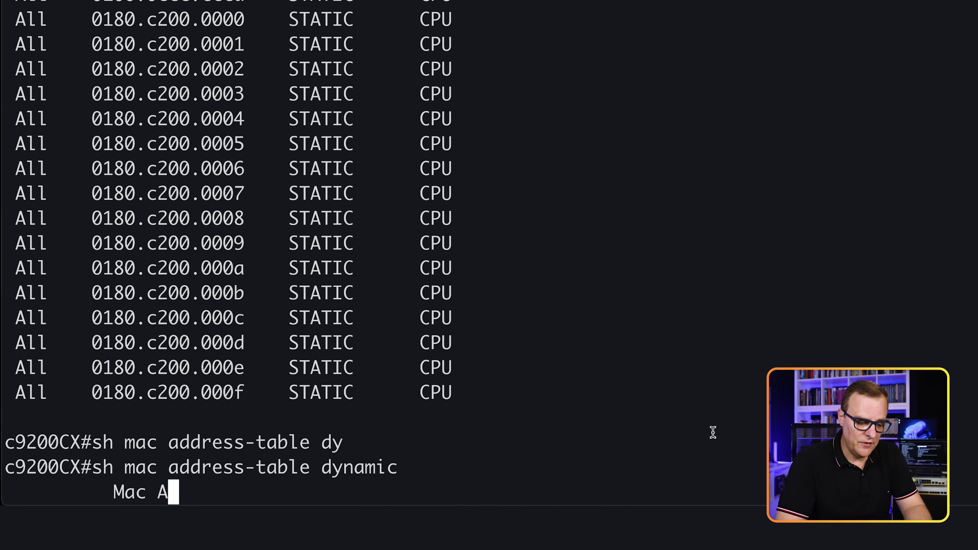
pyautogui.press('Up')
pyautogui.press('BackSpace')
pyautogui.press('BackSpace')
pyautogui.press('BackSpace')
pyautogui.press('BackSpace')
pyautogui.press('BackSpace')
pyautogui.press('BackSpace')
pyautogui.press('BackSpace')
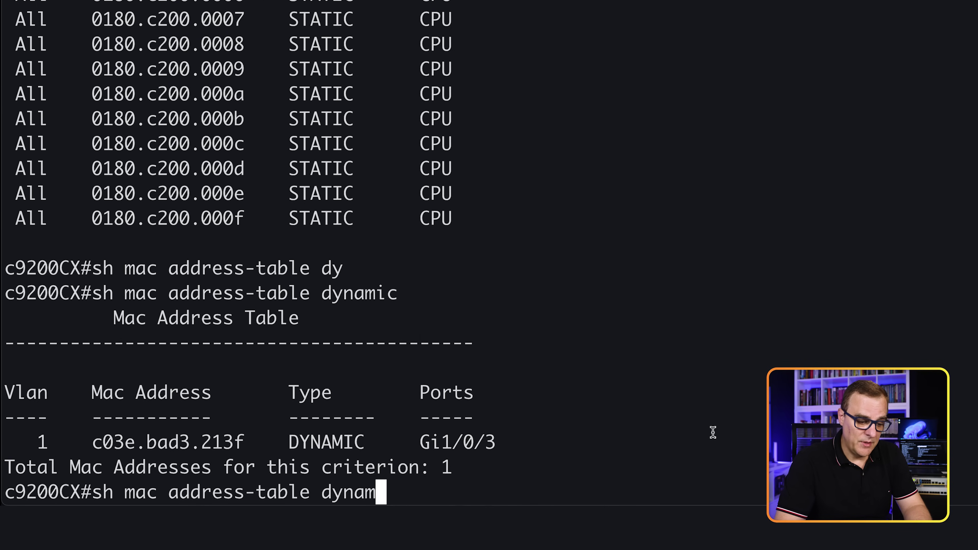
pyautogui.write('sta')
pyautogui.press('Tab')
pyautogui.press('Return')
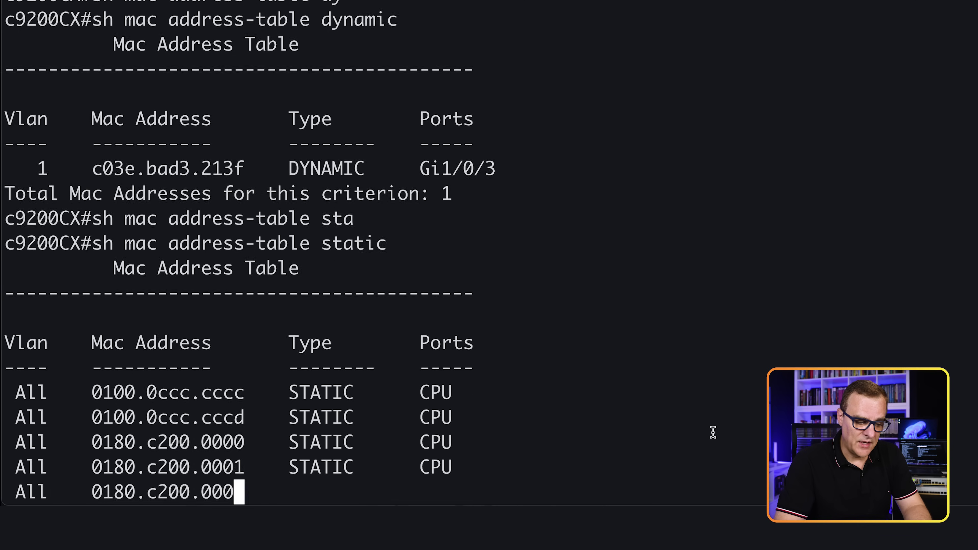
pyautogui.press('space')
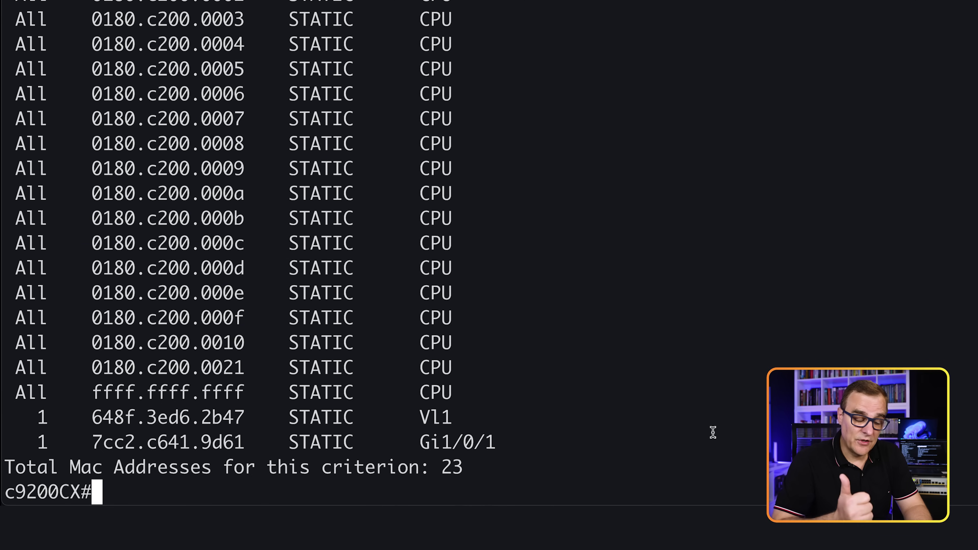
# Run show port-security address and highlight the SecureDynamic 7cc2.c641.9d61 row on Gi1/0/1.
pyautogui.write('show port')
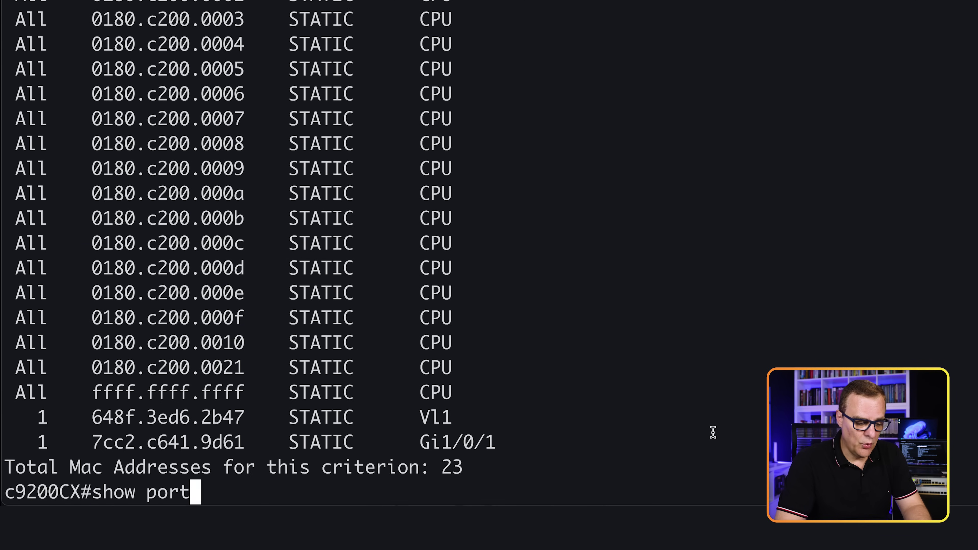
pyautogui.press('Tab')
pyautogui.write('?')
pyautogui.write('ad')
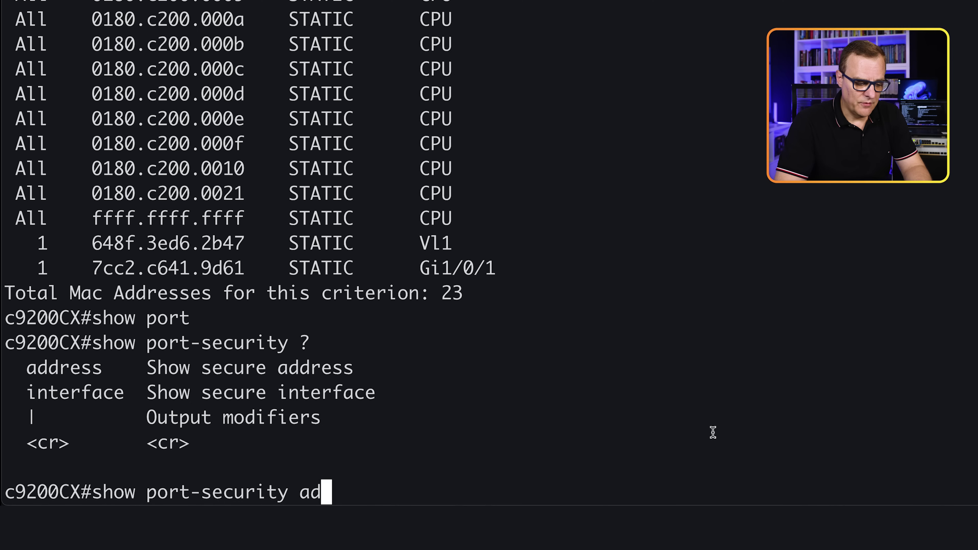
pyautogui.press('Tab')
pyautogui.press('Return')
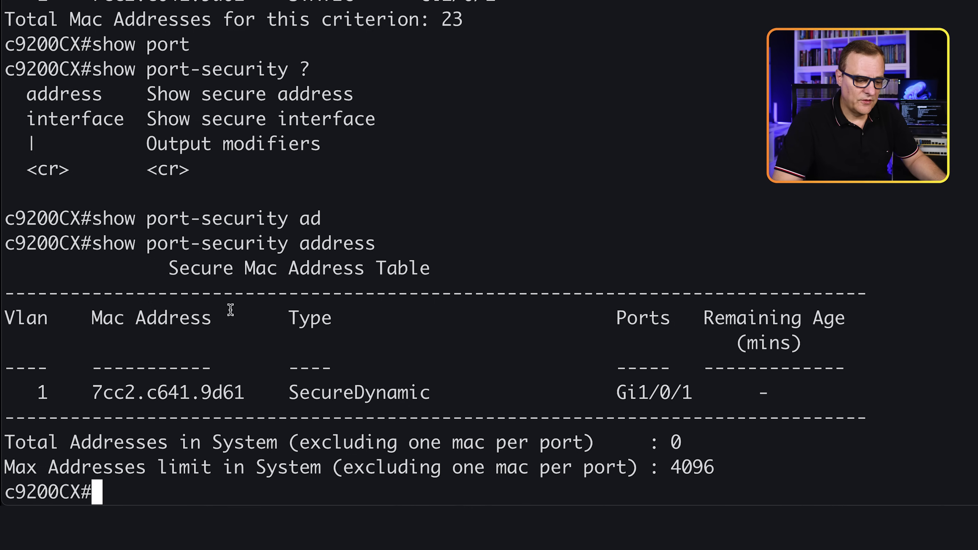
pyautogui.moveTo(160, 266); pyautogui.dragTo(515, 271)
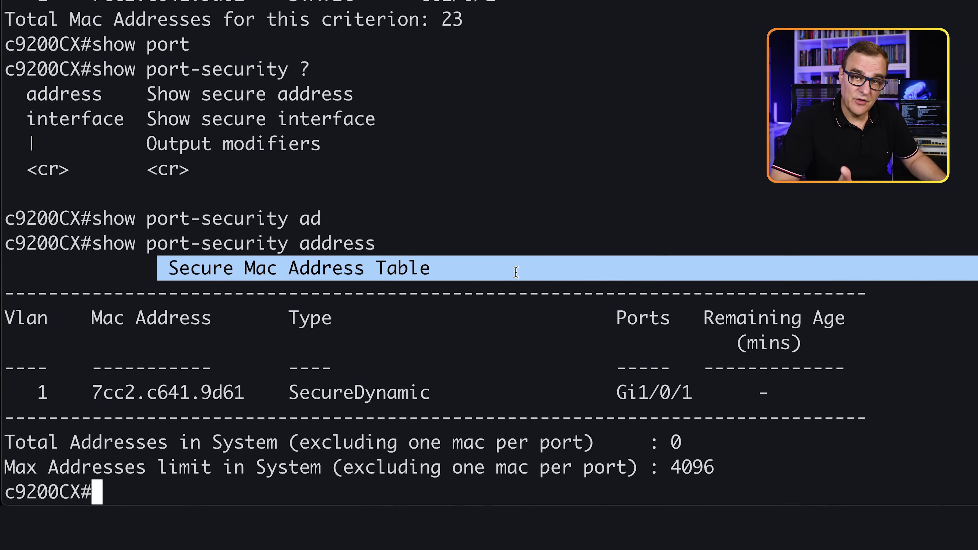
pyautogui.press('Up')
pyautogui.press('Up')
pyautogui.press('Up')
pyautogui.press('Up')
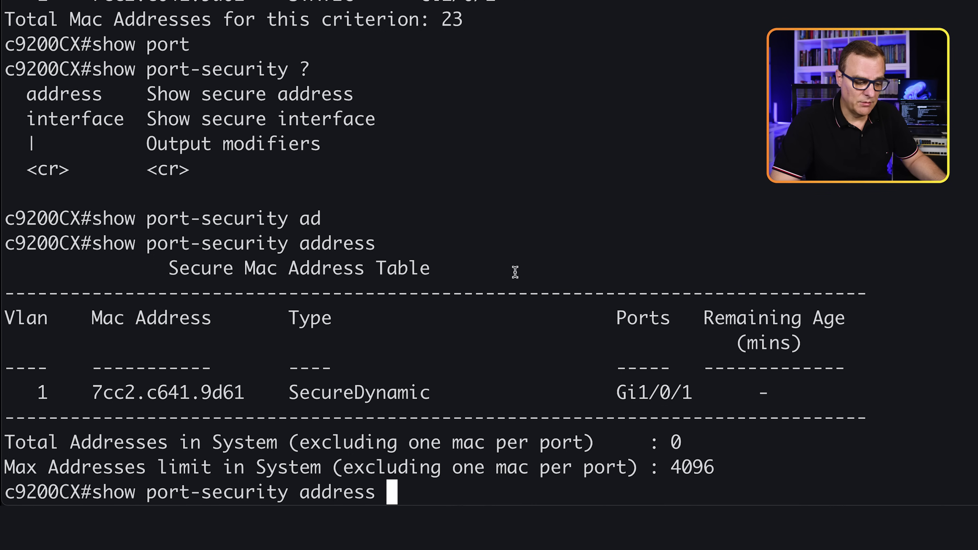
pyautogui.press('BackSpace')
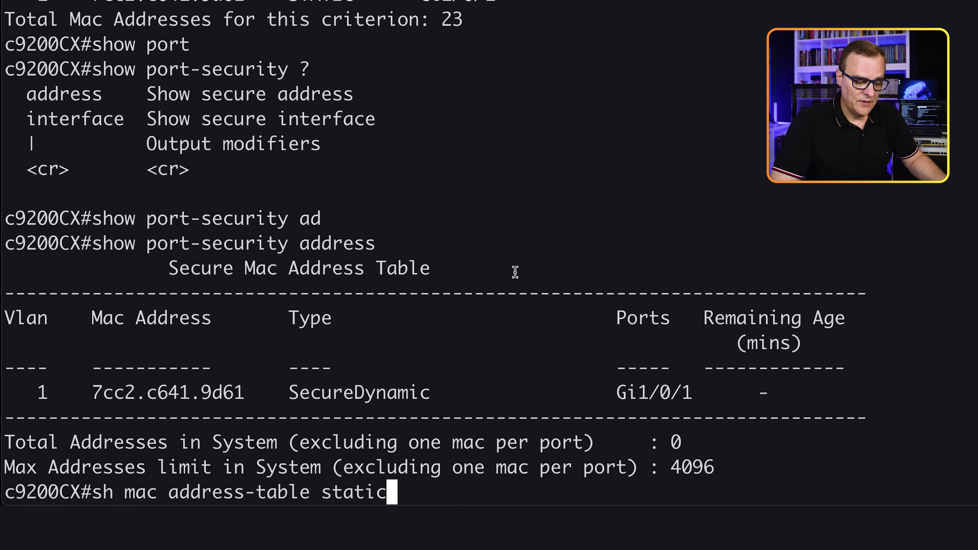
pyautogui.press('BackSpace')
pyautogui.press('BackSpace')
pyautogui.press('BackSpace')
pyautogui.press('BackSpace')
pyautogui.press('BackSpace')
pyautogui.press('BackSpace')
pyautogui.press('BackSpace')
pyautogui.press('BackSpace')
pyautogui.press('BackSpace')
pyautogui.press('BackSpace')
pyautogui.press('BackSpace')
pyautogui.press('BackSpace')
pyautogui.press('BackSpace')
pyautogui.press('BackSpace')
pyautogui.press('BackSpace')
pyautogui.press('BackSpace')
pyautogui.press('BackSpace')
pyautogui.press('BackSpace')
pyautogui.press('BackSpace')
pyautogui.press('BackSpace')
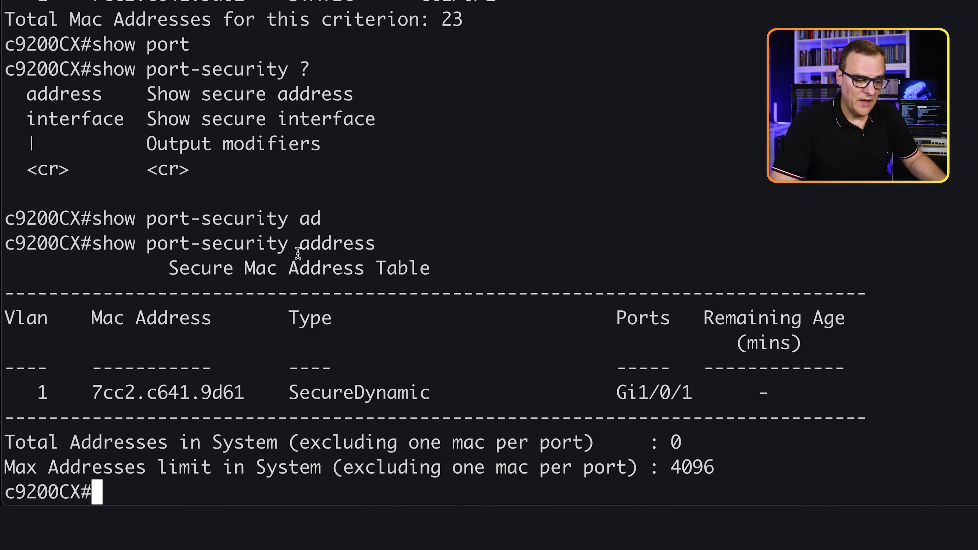
pyautogui.moveTo(93, 237); pyautogui.dragTo(602, 279)
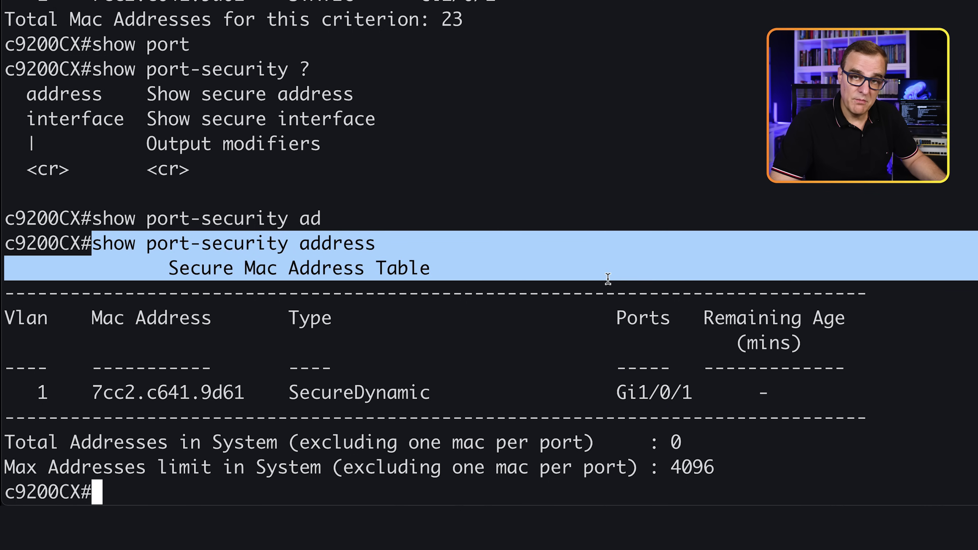
pyautogui.moveTo(31, 393); pyautogui.dragTo(860, 392)
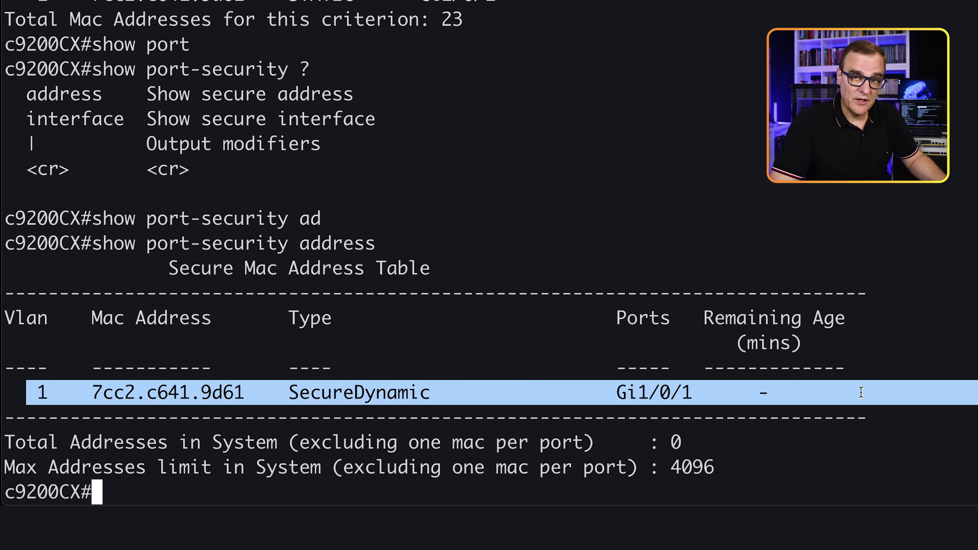
# Display Gi1/0/1's running configuration and highlight its access-mode and port-security lines.
pyautogui.write('sh run ')
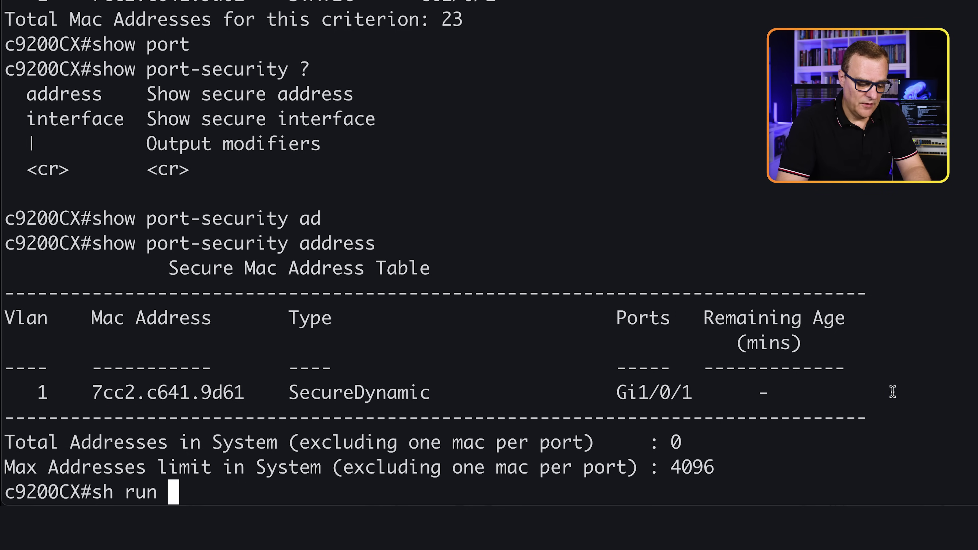
pyautogui.write('int g1/0/1')
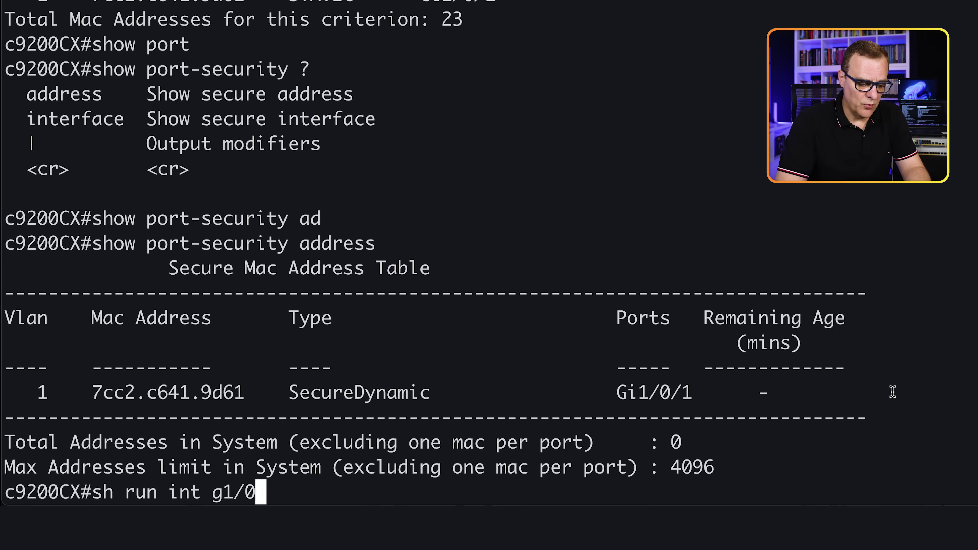
pyautogui.press('Return')
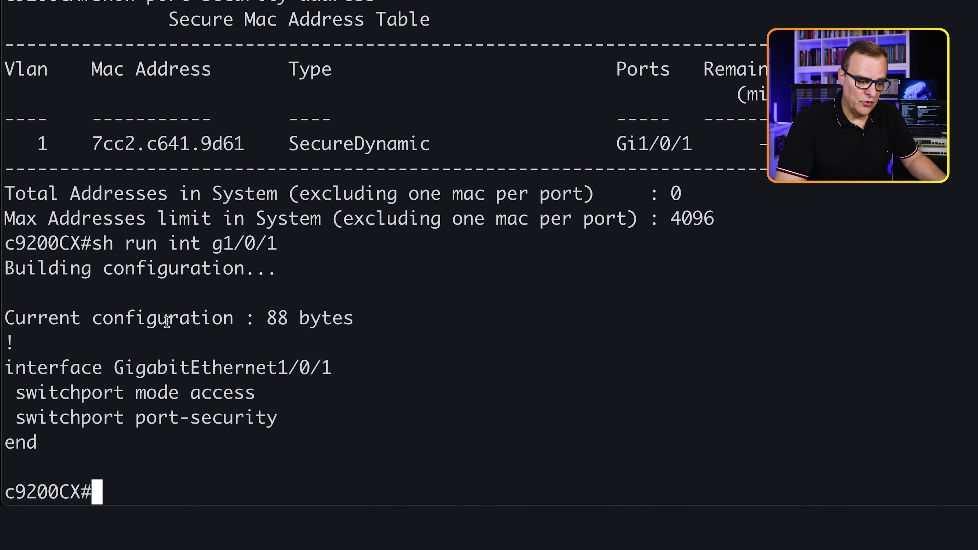
pyautogui.moveTo(4, 351); pyautogui.dragTo(324, 456)
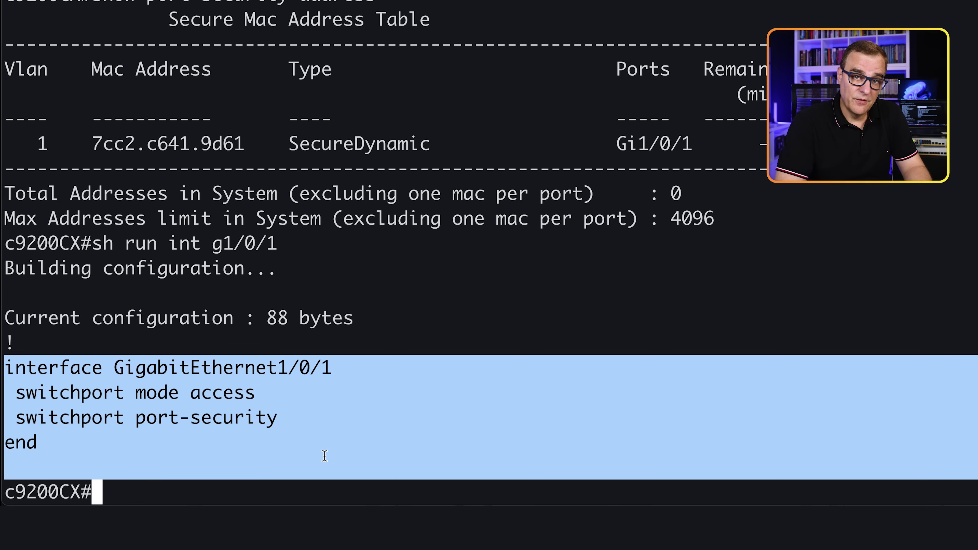
# Rerun show port-security address and highlight the SecureDynamic entry.
pyautogui.press('Up')
pyautogui.press('Up')
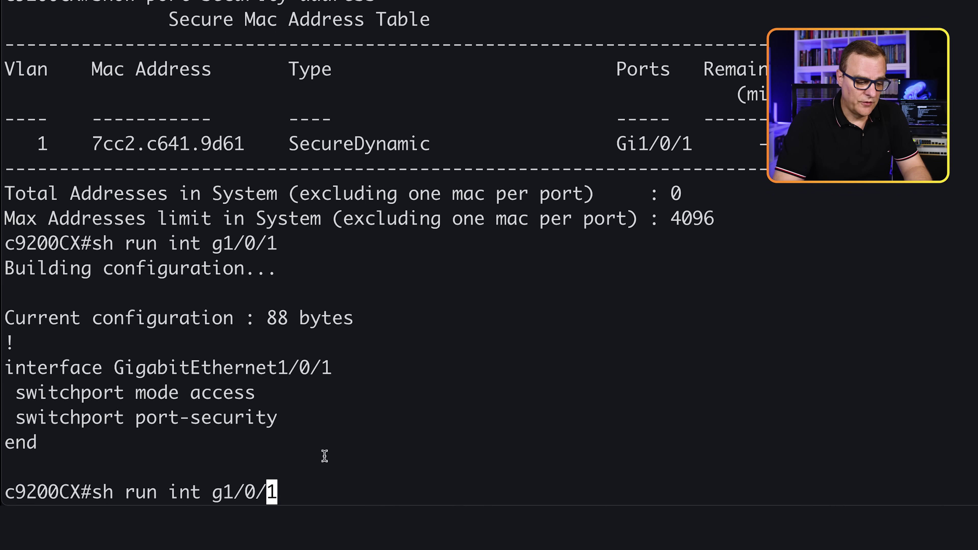
pyautogui.press('Return')
pyautogui.moveTo(282, 403); pyautogui.dragTo(527, 391)
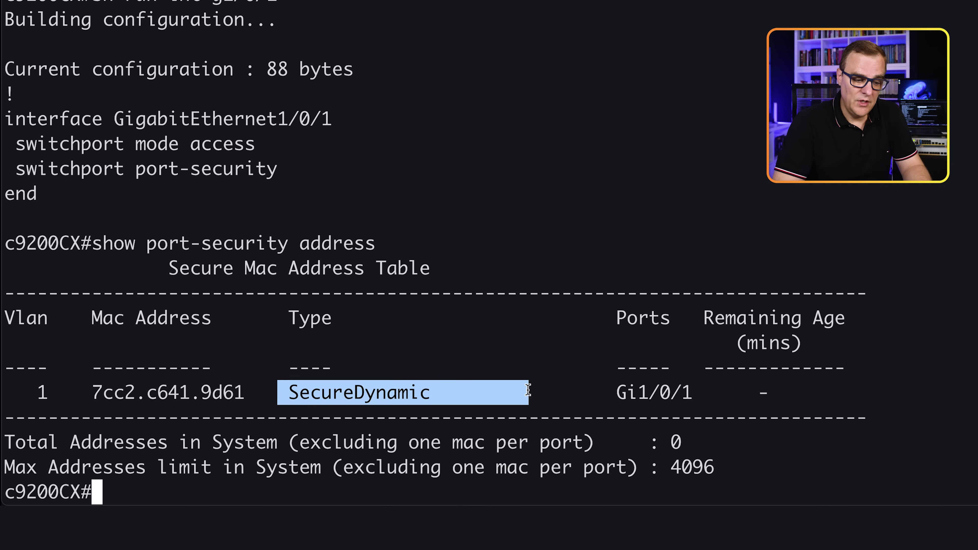
pyautogui.click(355, 267)
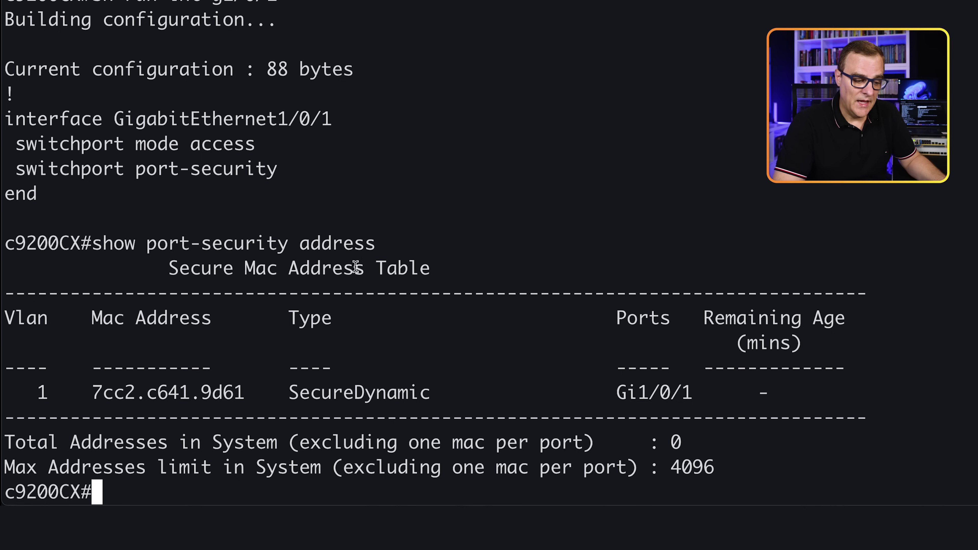
pyautogui.moveTo(108, 239); pyautogui.dragTo(574, 275)
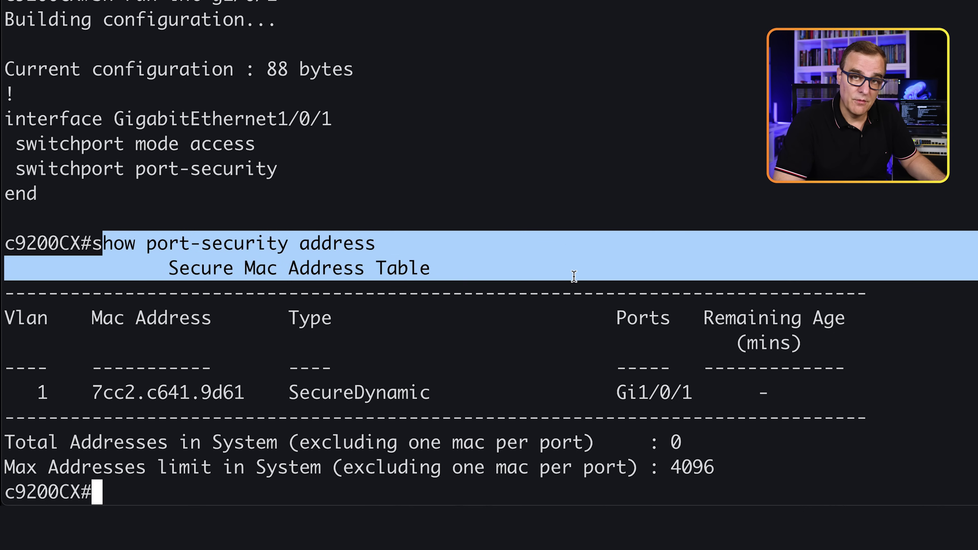
# Run show port-security interface g1/0/1, highlighting Enabled, Secure-up and Shutdown violation mode.
pyautogui.write('show port-security ?in')
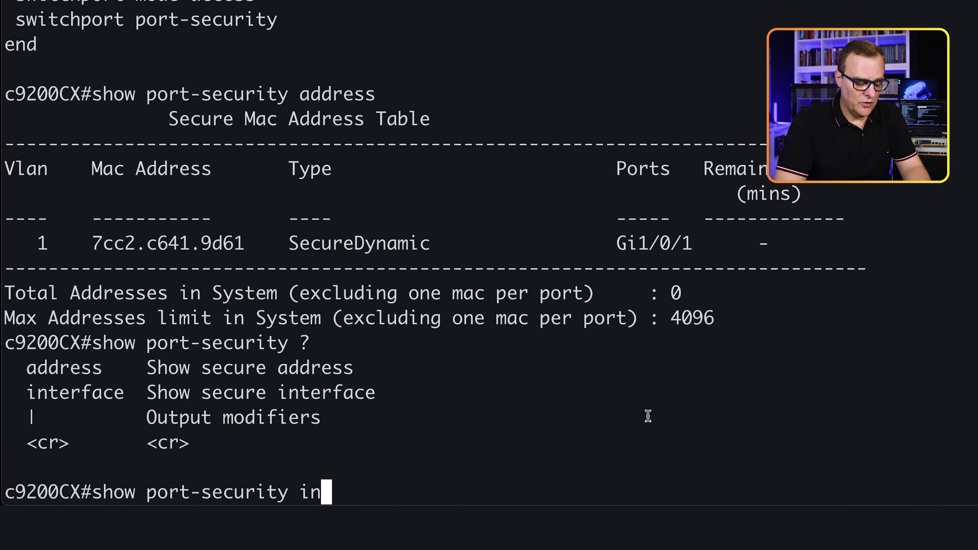
pyautogui.press('Tab')
pyautogui.write('g1/0/1')
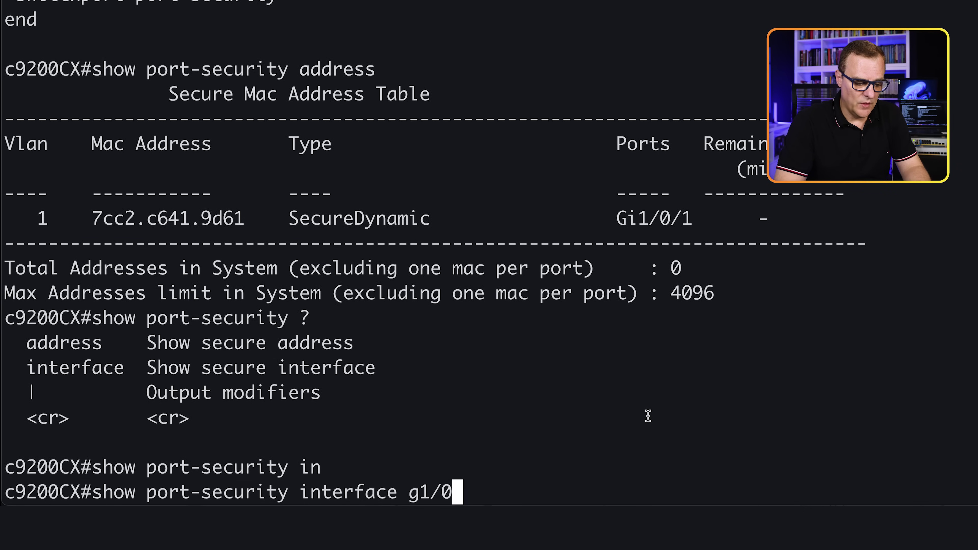
pyautogui.press('Return')
pyautogui.moveTo(443, 171); pyautogui.dragTo(3, 177)
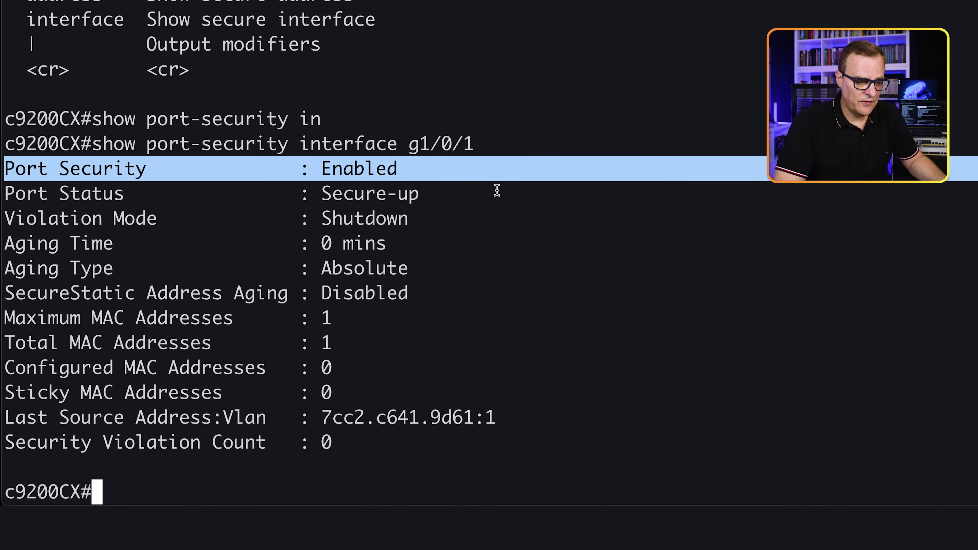
pyautogui.moveTo(497, 190); pyautogui.dragTo(3, 188)
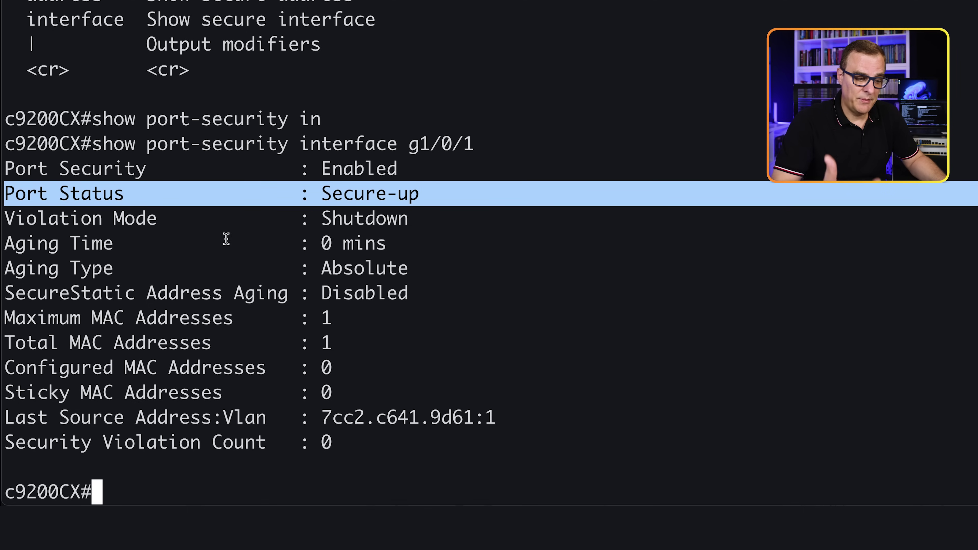
pyautogui.moveTo(439, 216); pyautogui.dragTo(2, 220)
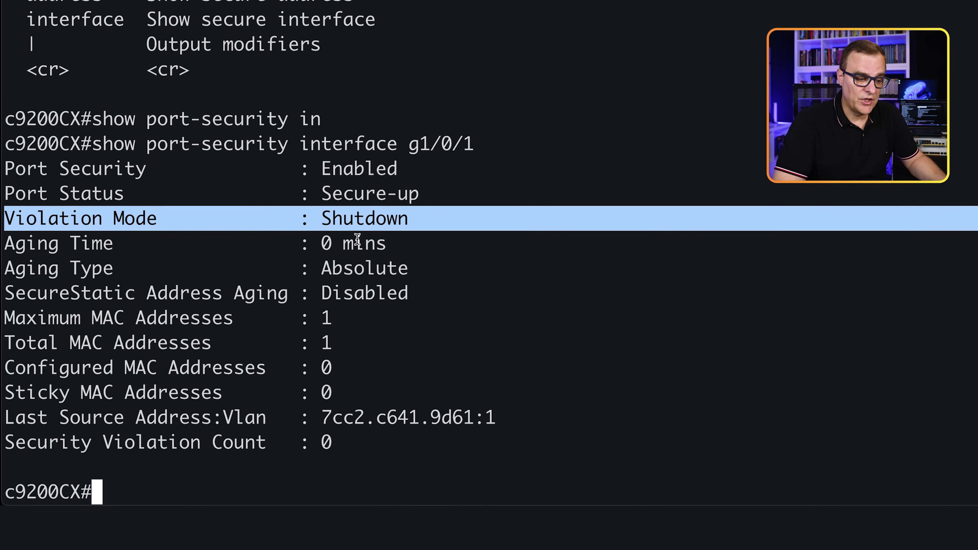
# Highlight the last source MAC and VLAN, maximum 1, total, configured, sticky and zero violation counts.
pyautogui.moveTo(538, 417); pyautogui.dragTo(2, 417)
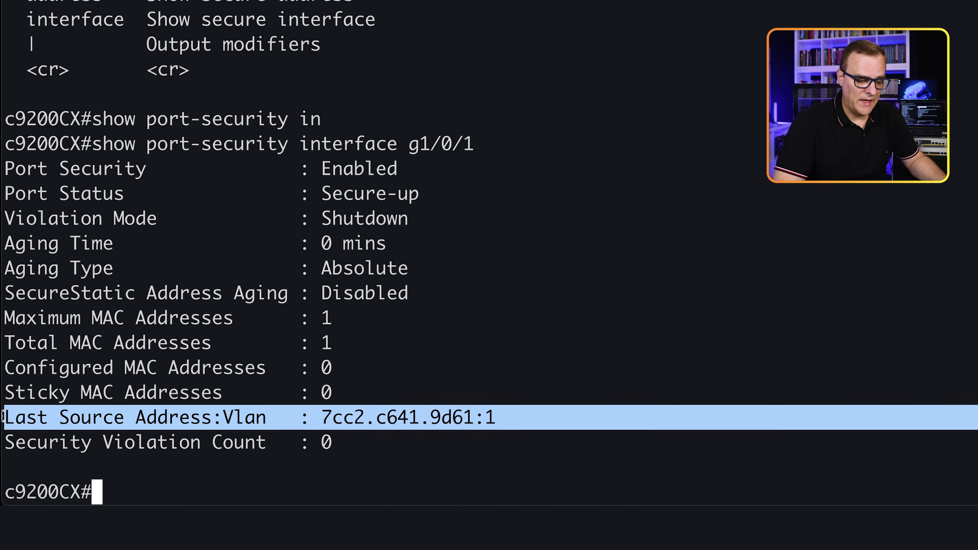
pyautogui.moveTo(481, 425); pyautogui.dragTo(318, 417)
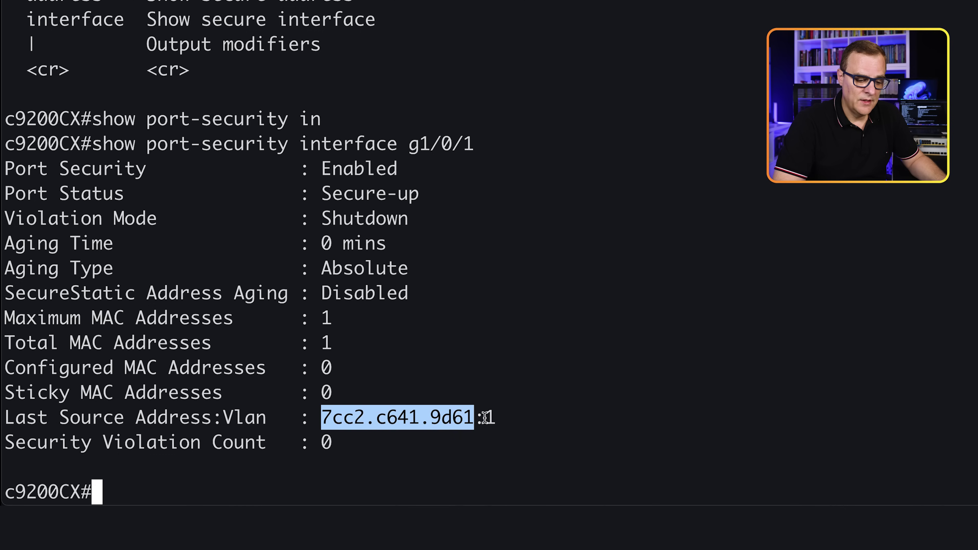
pyautogui.moveTo(485, 417); pyautogui.dragTo(497, 416)
pyautogui.tripleClick(320, 317)
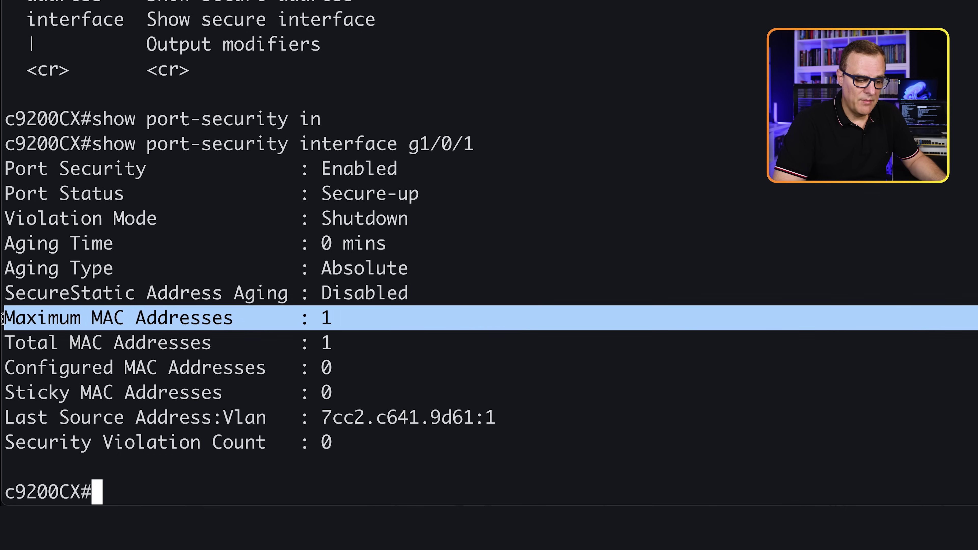
pyautogui.moveTo(381, 334); pyautogui.dragTo(2, 332)
pyautogui.moveTo(355, 375); pyautogui.dragTo(2, 364)
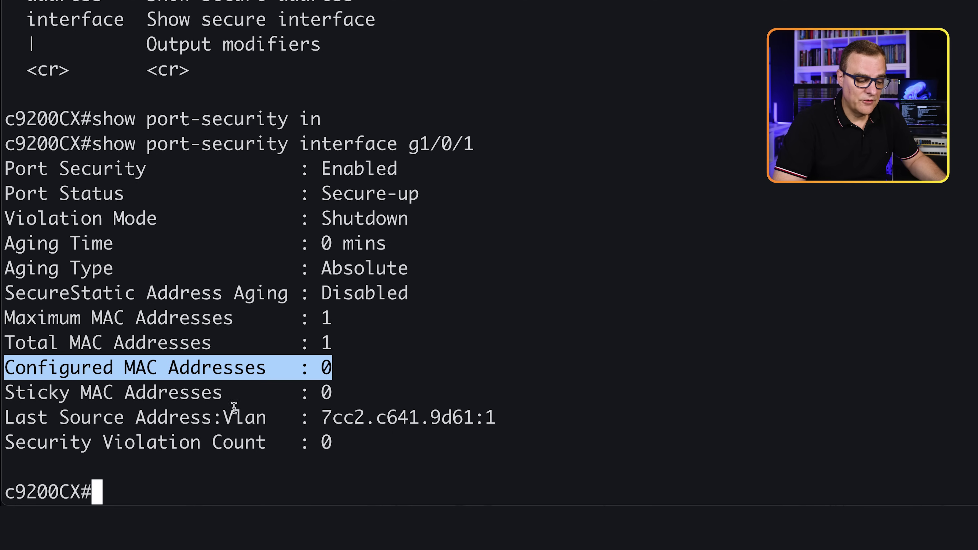
pyautogui.moveTo(381, 397); pyautogui.dragTo(3, 384)
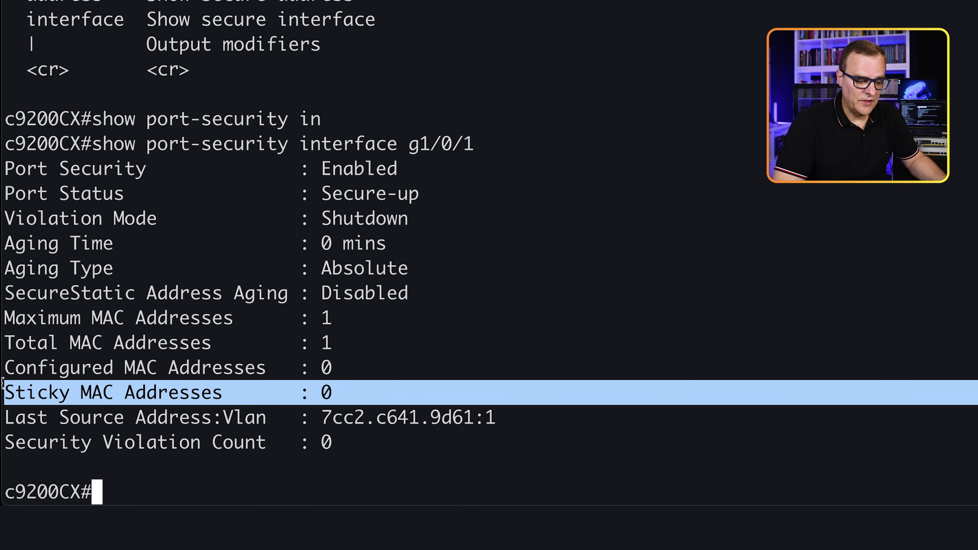
pyautogui.tripleClick(365, 444)
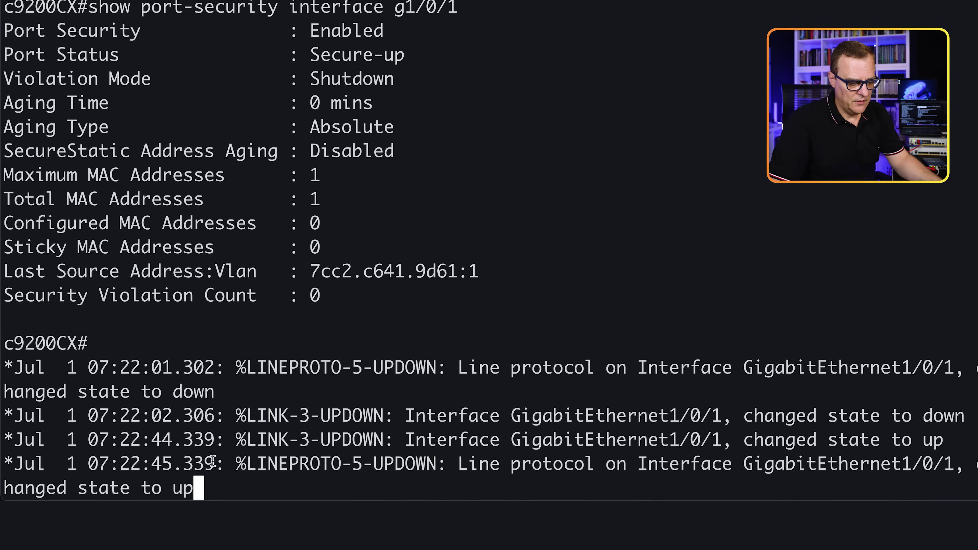
# Highlight the latest log entry showing Gi1/0/1's link coming back up.
pyautogui.moveTo(200, 487); pyautogui.dragTo(2, 465)
# Run 'sh ip int brief' and confirm GigabitEthernet1/0/1 is up/up.
pyautogui.press('Return')
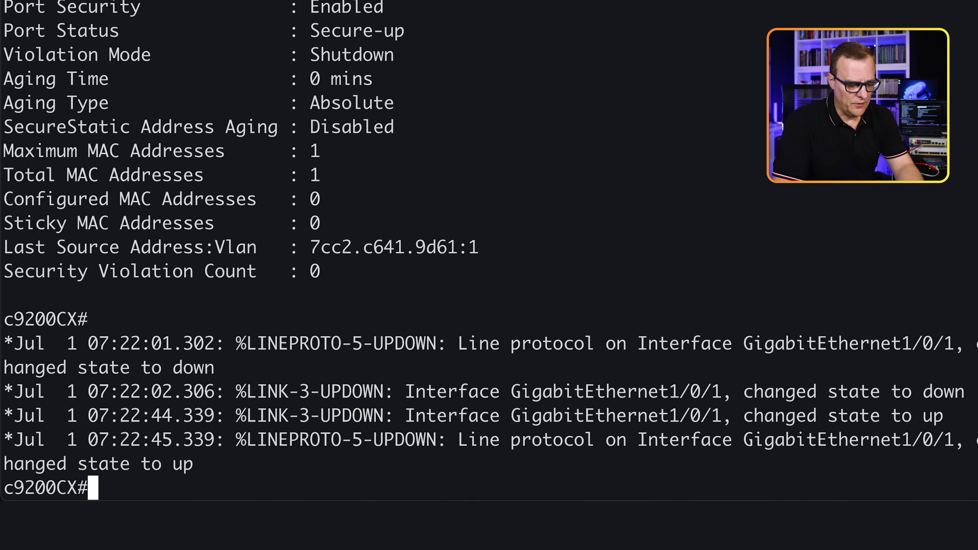
pyautogui.write('sh ip int br')
pyautogui.press('Tab')
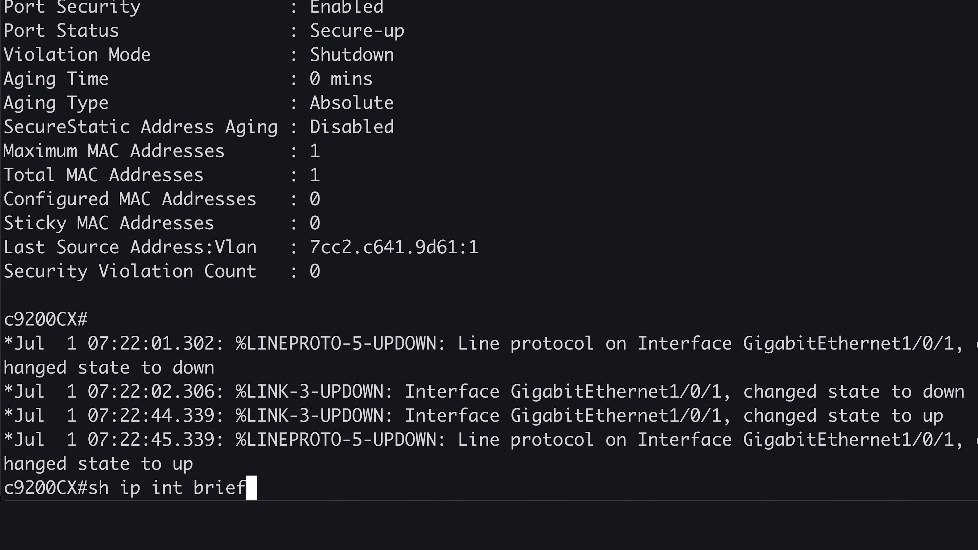
pyautogui.press('Return')
pyautogui.moveTo(843, 111); pyautogui.dragTo(2, 100)
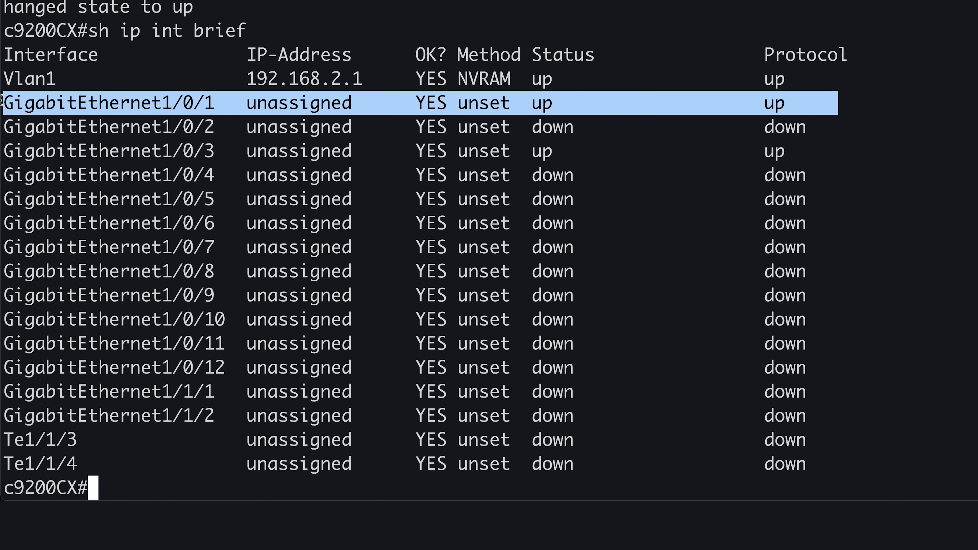
# Run 'show port-security' and check Gi1/0/1's max 1 and current 1 address counts.
pyautogui.write('show port')
pyautogui.press('Tab')
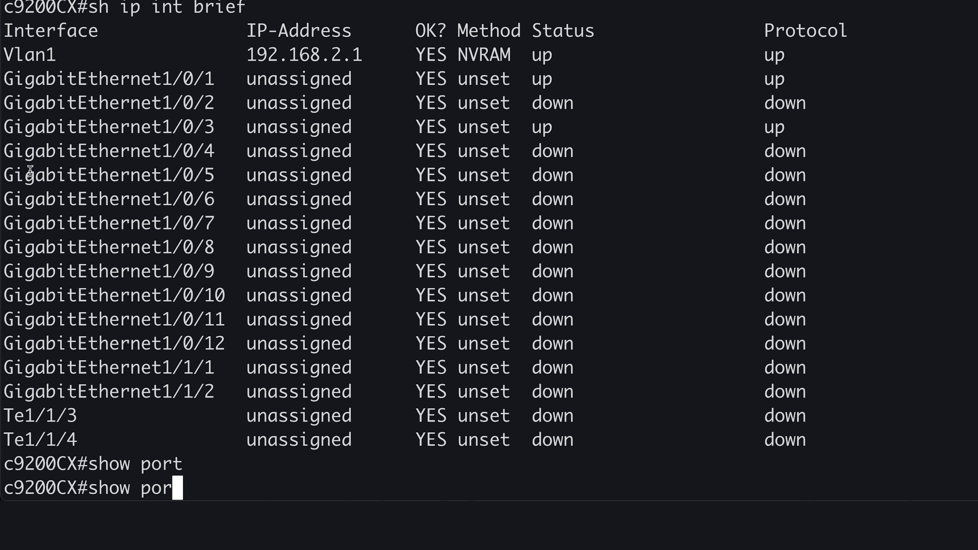
pyautogui.press('Return')
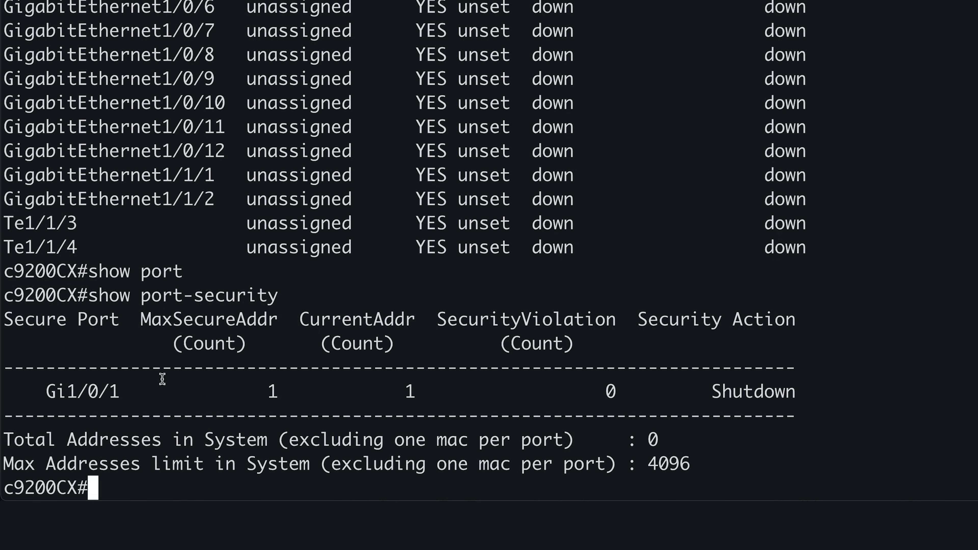
pyautogui.moveTo(248, 399); pyautogui.dragTo(501, 396)
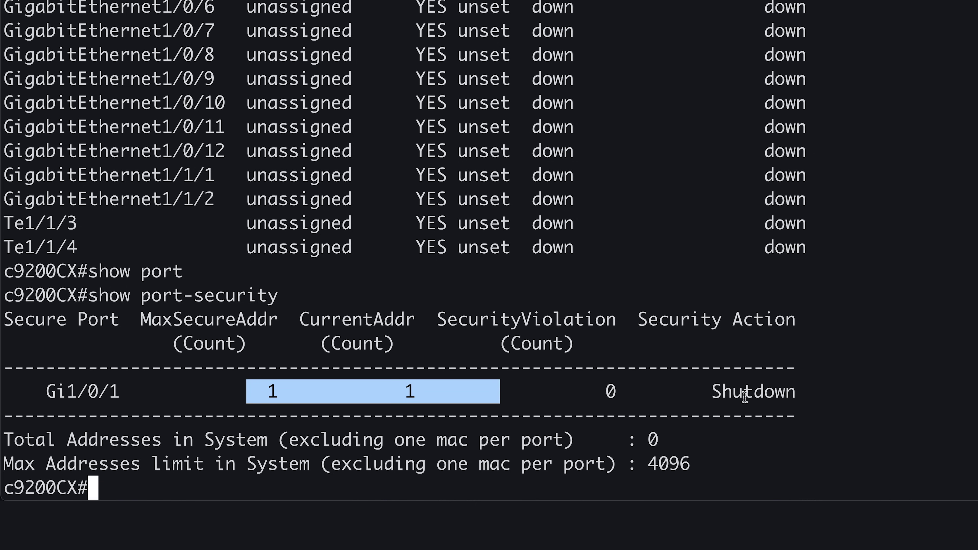
# Show Gi1/0/1 port-security details, checking the last source address and Secure-up port status.
pyautogui.press('Up')
pyautogui.write('in')
pyautogui.press('Tab')
pyautogui.write('g1/0/1')
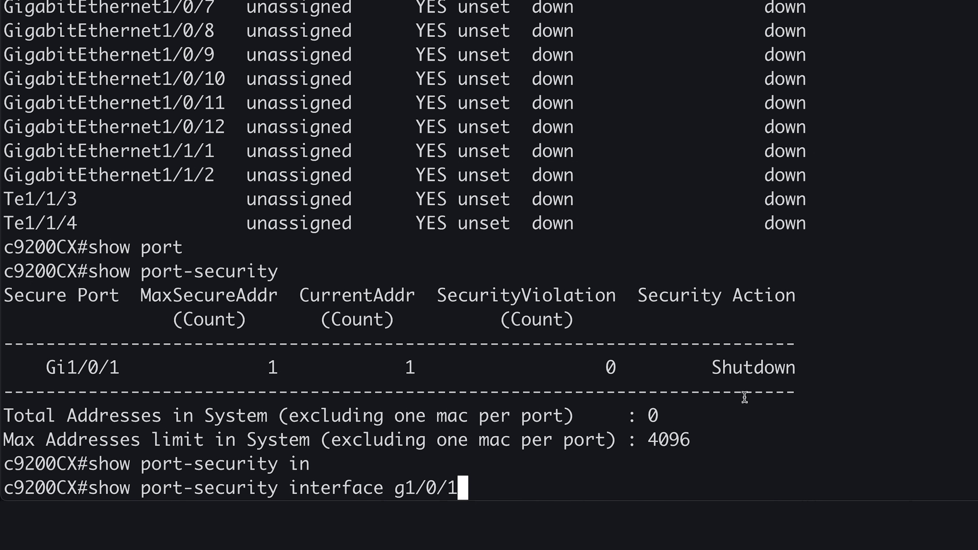
pyautogui.press('Return')
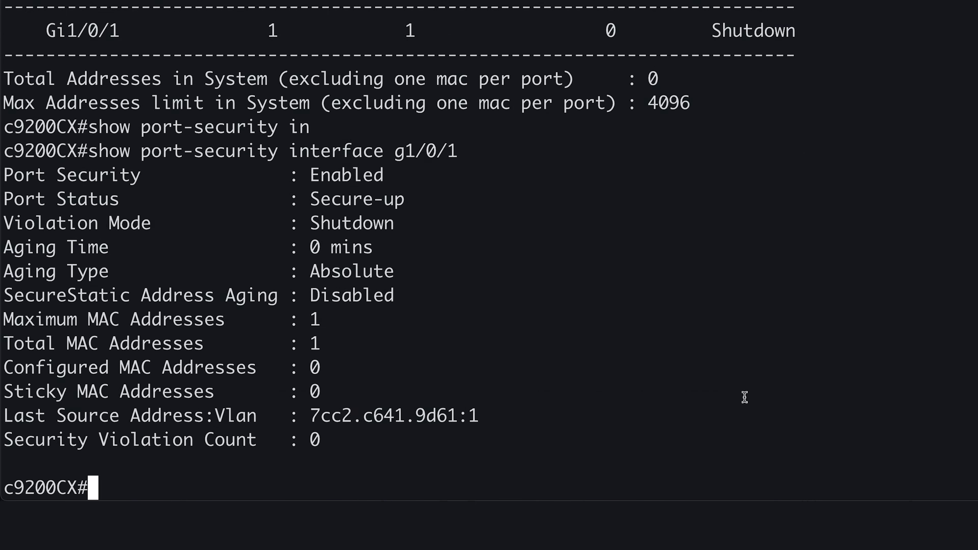
pyautogui.moveTo(589, 411); pyautogui.dragTo(2, 410)
pyautogui.moveTo(491, 193); pyautogui.dragTo(14, 198)
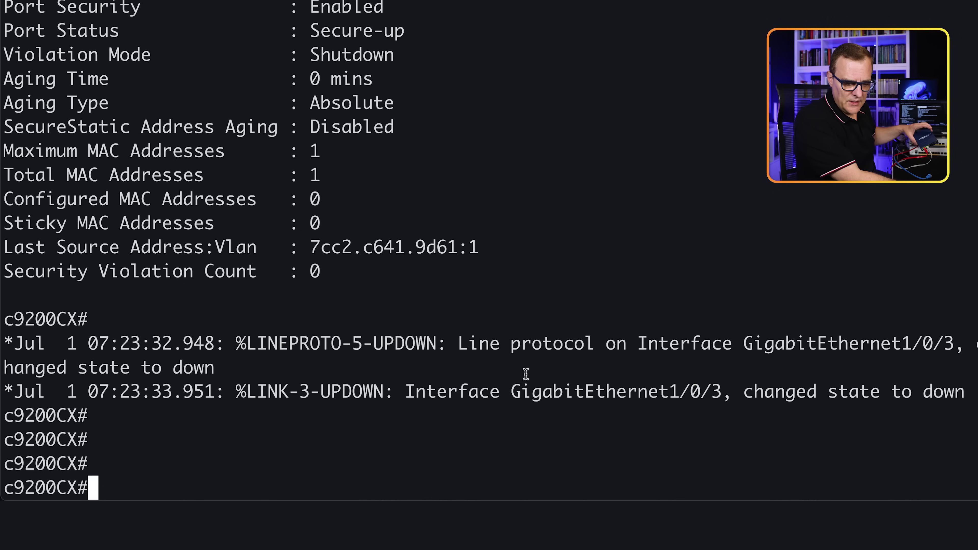
# Review the Gi1/0/3 link-down, Gi1/0/1 err-disable and PSECURE_VIOLATION log messages.
pyautogui.moveTo(511, 391); pyautogui.dragTo(974, 391)
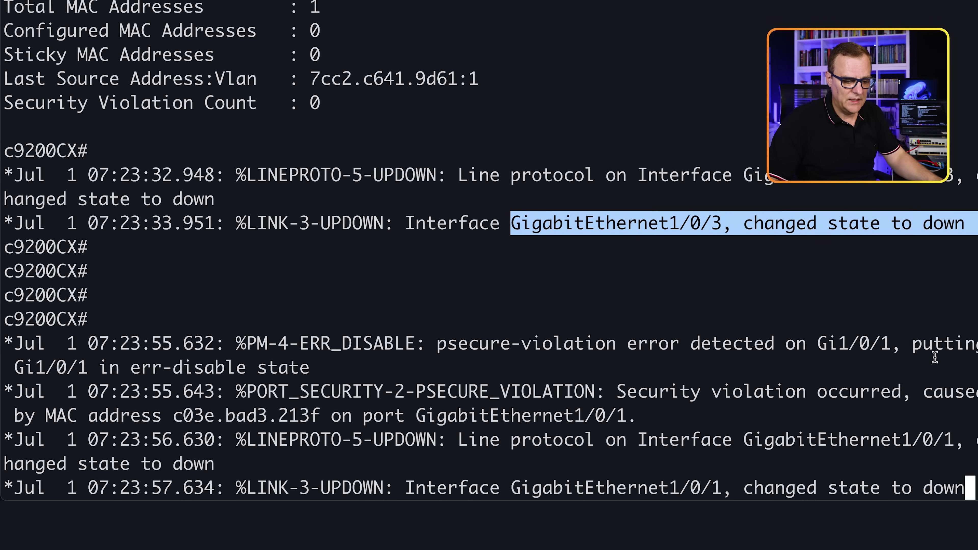
pyautogui.moveTo(433, 349); pyautogui.dragTo(935, 371)
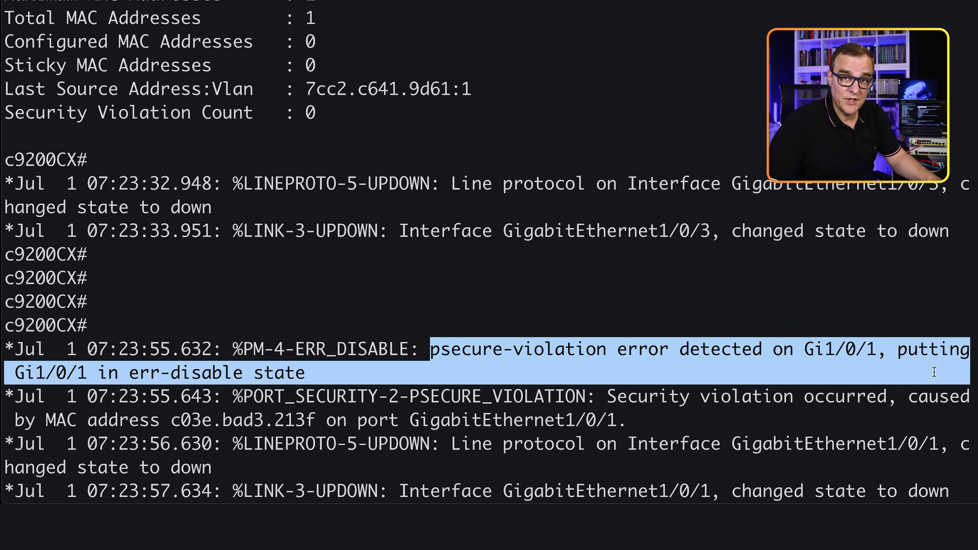
pyautogui.moveTo(388, 396); pyautogui.dragTo(155, 463)
pyautogui.click(279, 425)
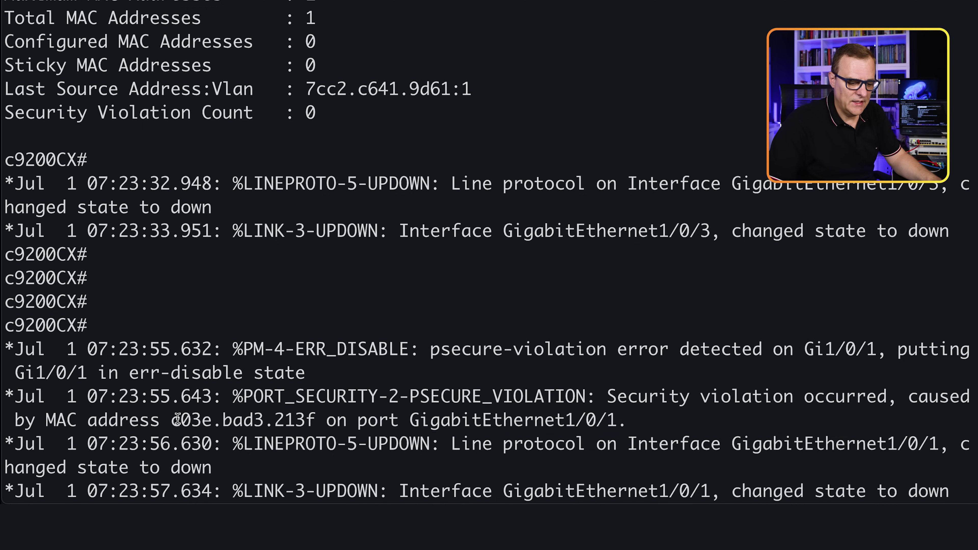
# Mark violating MAC c03e.bad3.213f, then switch to the Windows host session.
pyautogui.moveTo(177, 419); pyautogui.dragTo(330, 413)
pyautogui.rightClick(599, 274)
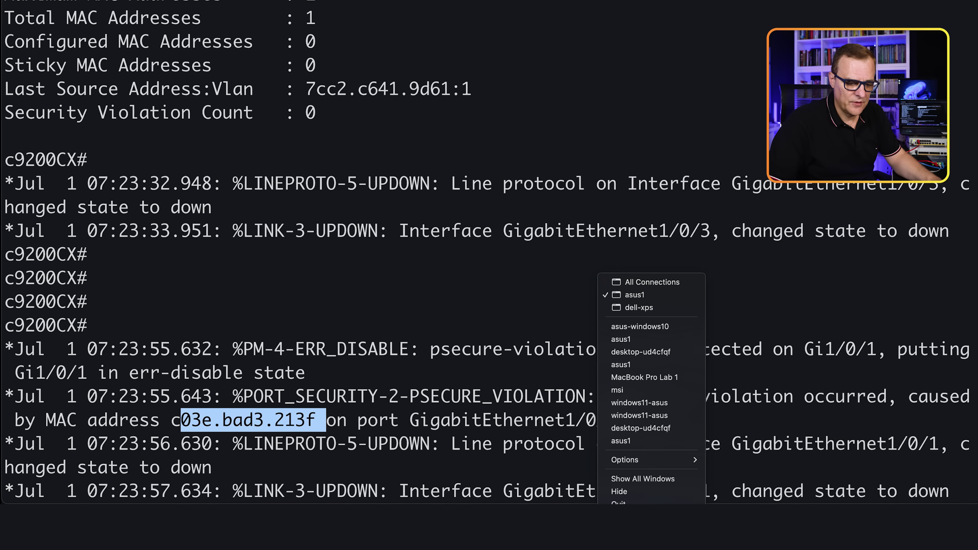
pyautogui.click(640, 308)
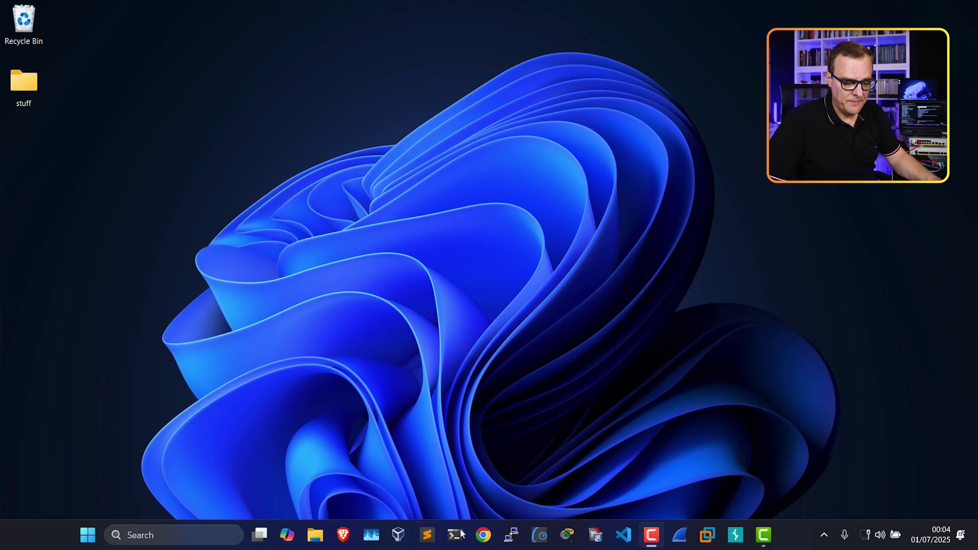
pyautogui.hotkey('ctrl', 'alt', 't')
pyautogui.hotkey('ctrl', '+')
pyautogui.hotkey('ctrl', '+')
pyautogui.write('ipconfig /all')
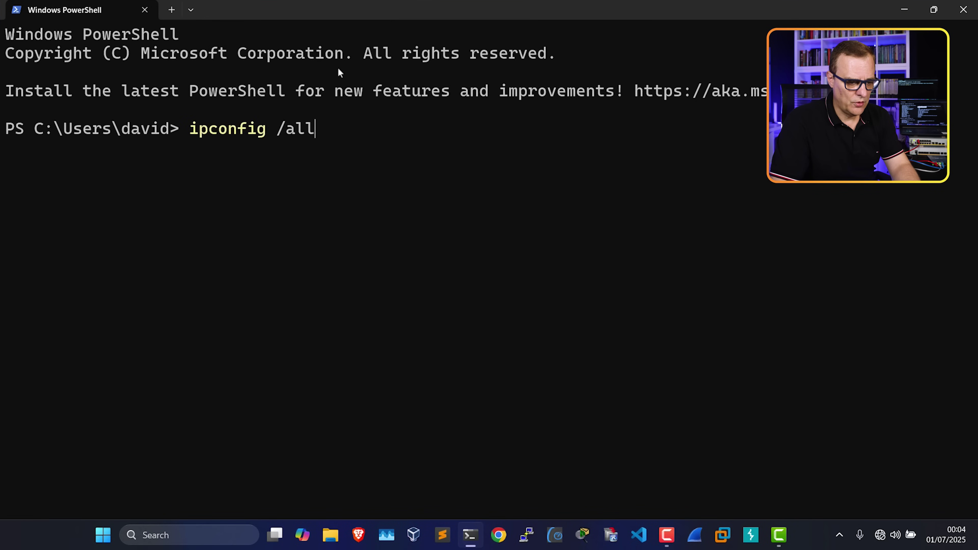
pyautogui.press('Return')
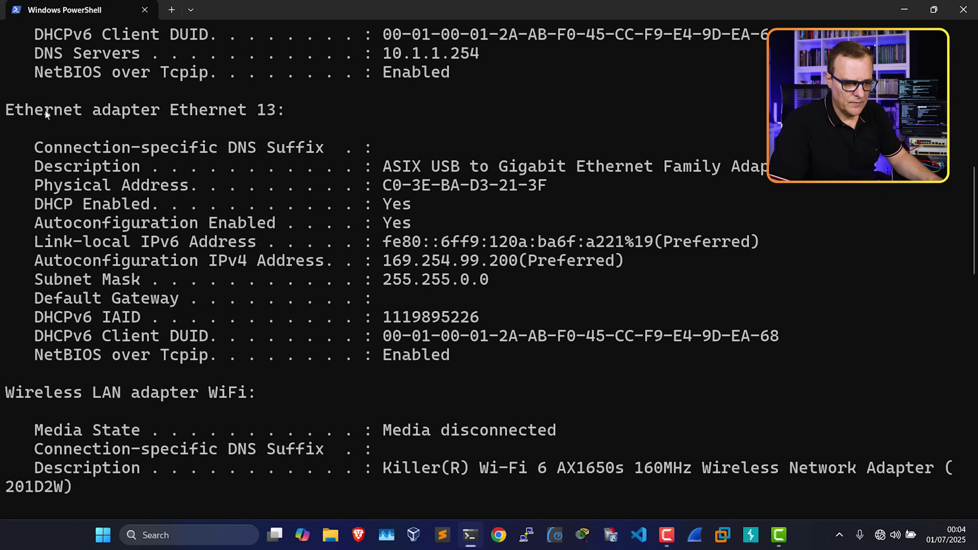
pyautogui.moveTo(94, 111); pyautogui.dragTo(14, 110)
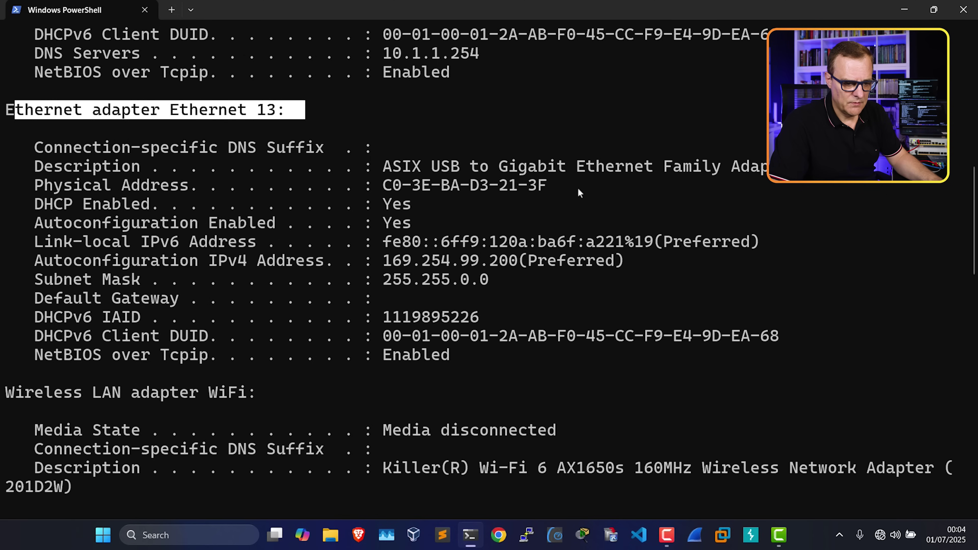
pyautogui.moveTo(578, 189); pyautogui.dragTo(345, 183)
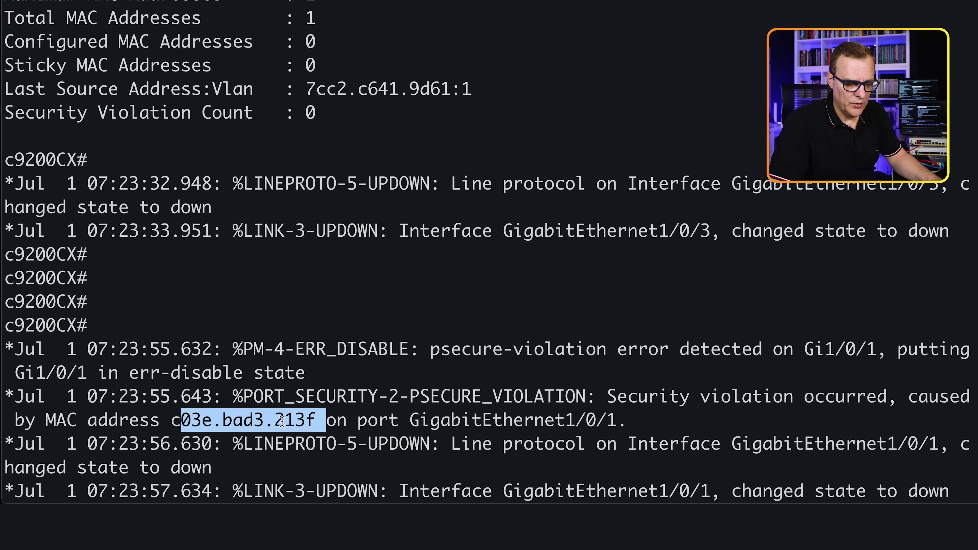
# Review the violation log for Gi1/0/1 and the Gi1/0/1 and Vlan1 link-down messages.
pyautogui.click(264, 420)
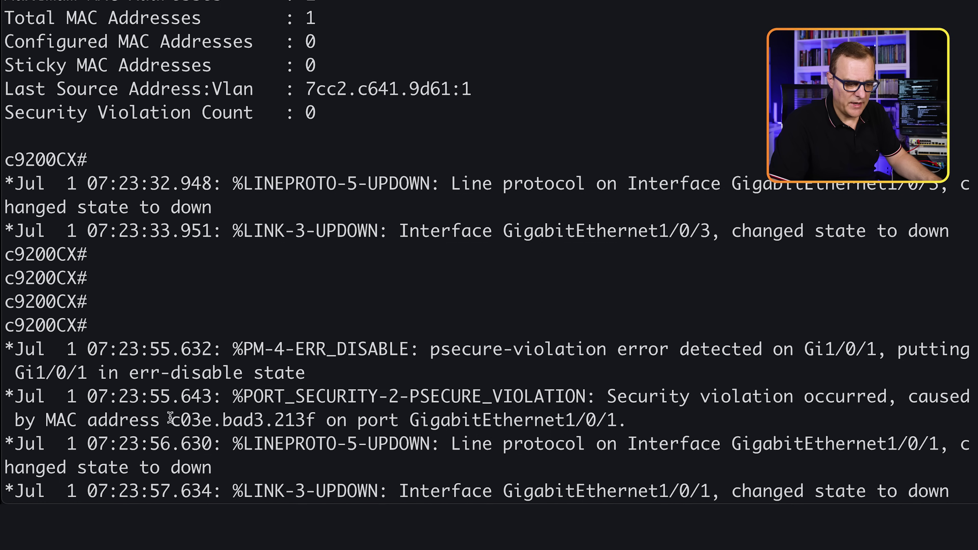
pyautogui.moveTo(170, 420); pyautogui.dragTo(640, 427)
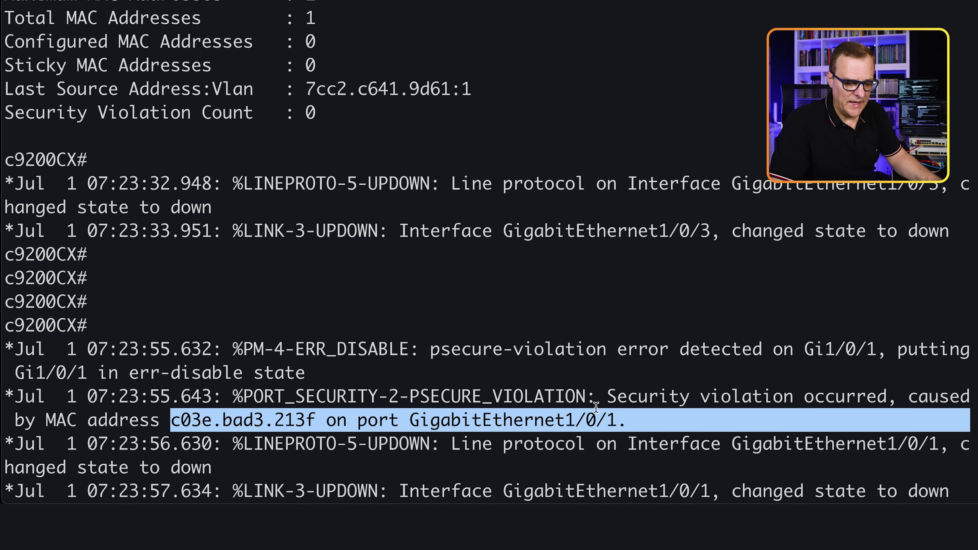
pyautogui.moveTo(212, 372); pyautogui.dragTo(327, 471)
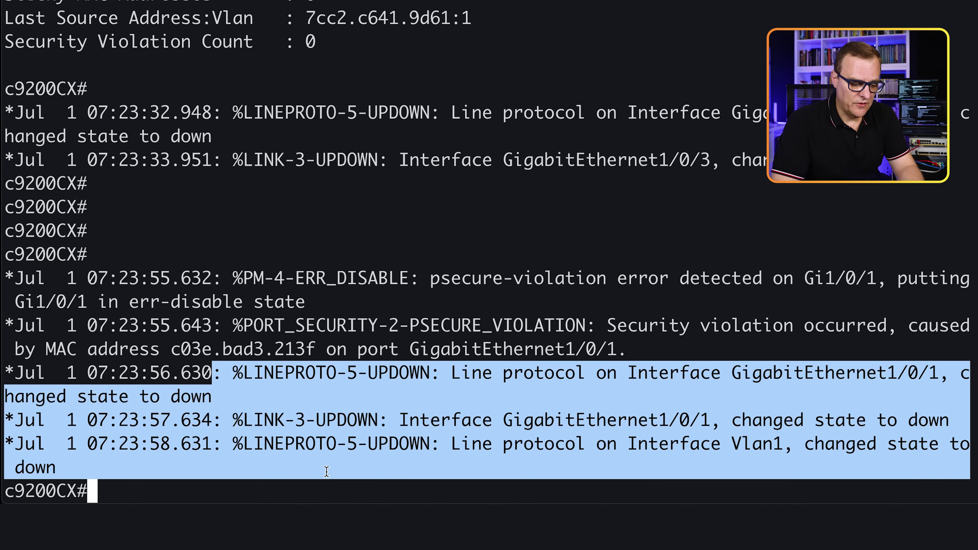
# Run 'show port-security', noting Gi1/0/1's max 1, 1 violation and Shutdown action.
pyautogui.write('show port')
pyautogui.press('Tab')
pyautogui.press('Return')
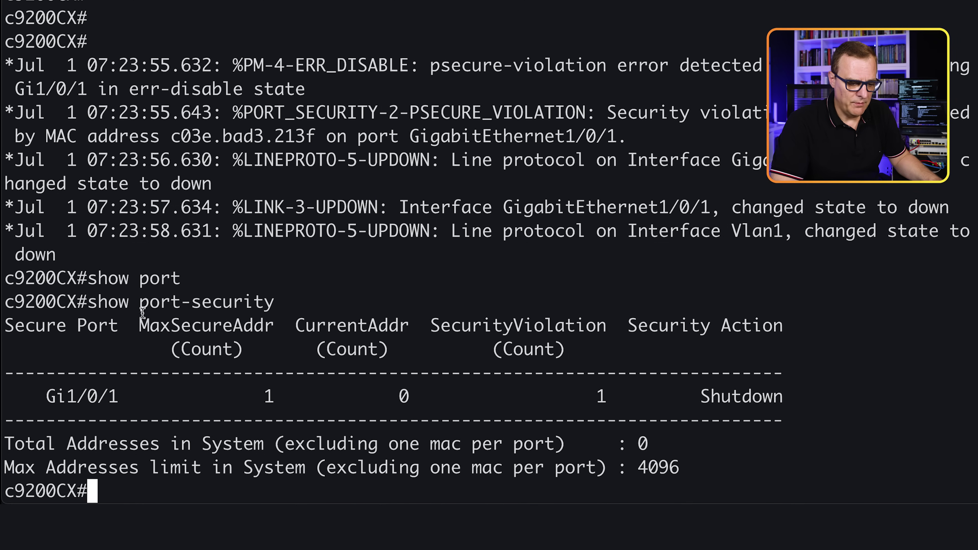
pyautogui.moveTo(142, 312); pyautogui.dragTo(309, 393)
pyautogui.moveTo(437, 325); pyautogui.dragTo(670, 397)
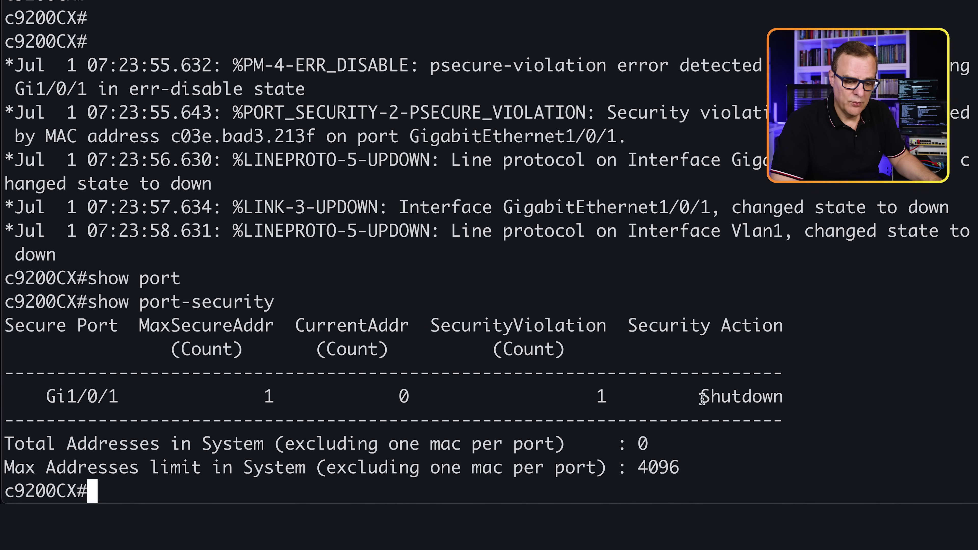
pyautogui.moveTo(703, 397); pyautogui.dragTo(796, 395)
pyautogui.click(484, 390)
# Show Gi1/0/1 port-security details, confirming Port Status Secure-shutdown.
pyautogui.press('Up')
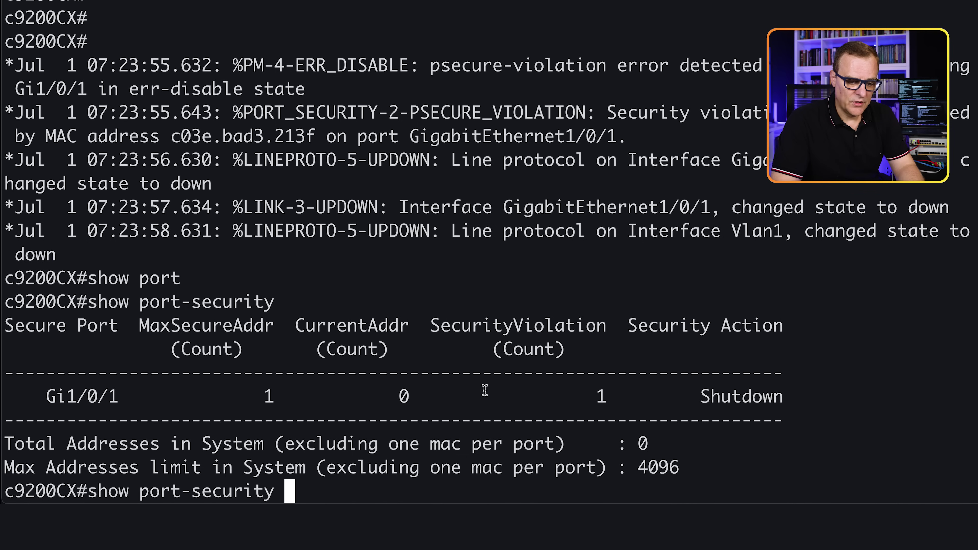
pyautogui.write('in')
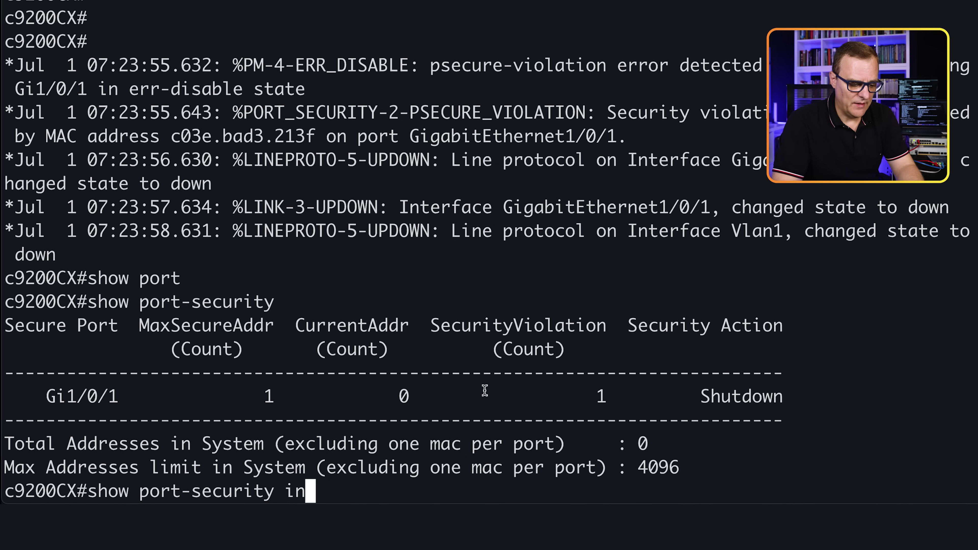
pyautogui.press('Tab')
pyautogui.write('g1/0/1')
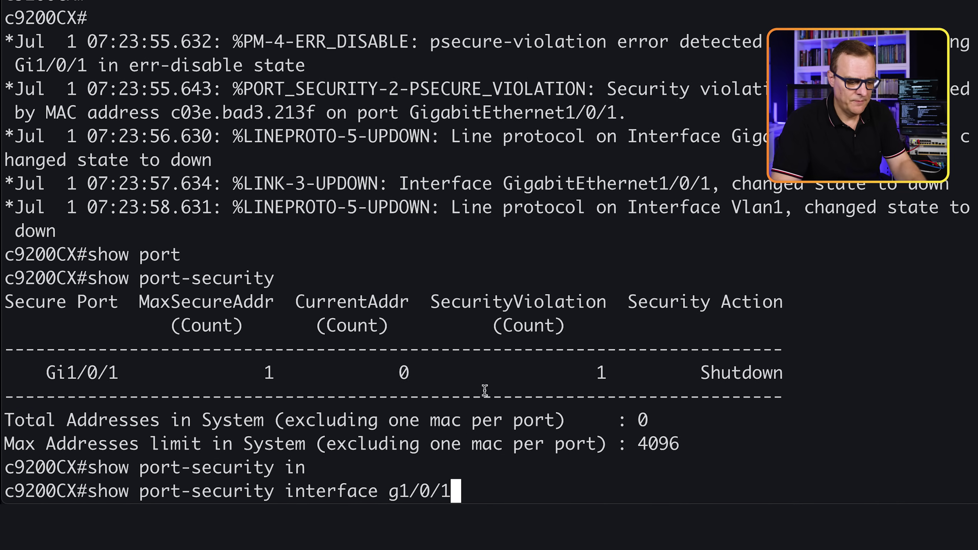
pyautogui.press('Return')
pyautogui.tripleClick(3, 206)
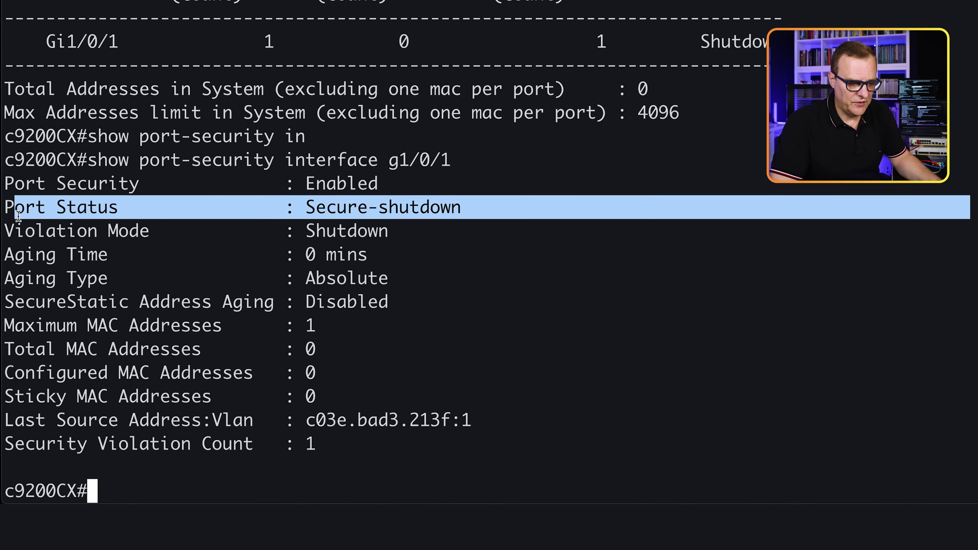
pyautogui.tripleClick(3, 206)
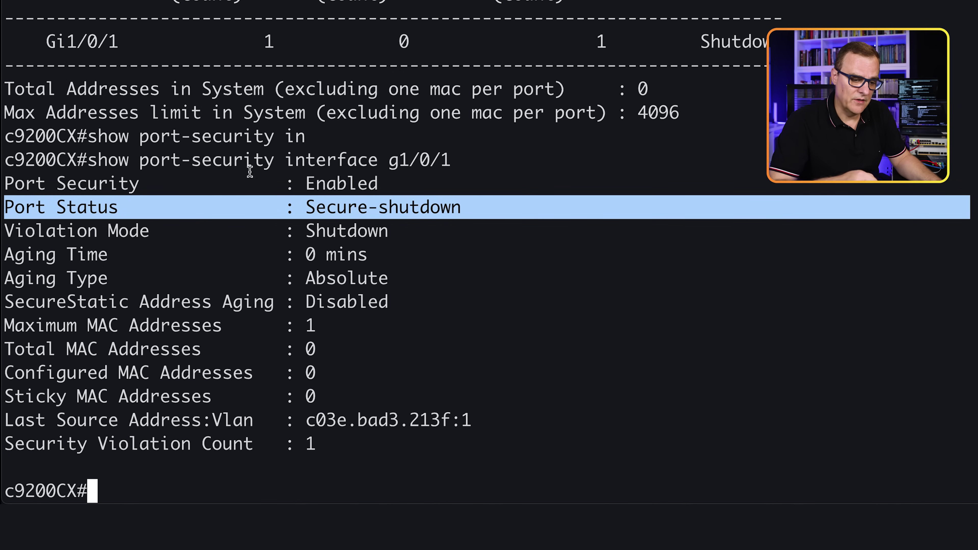
# Confirm Shutdown mode, last source c03e.bad3.213f and 1 violation, then run 'show ip int brief'.
pyautogui.tripleClick(8, 231)
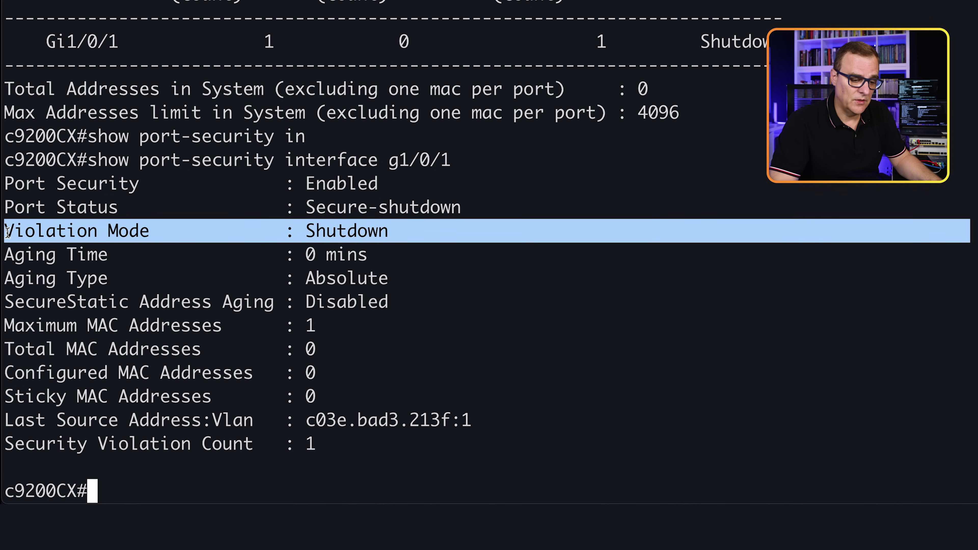
pyautogui.moveTo(405, 181); pyautogui.dragTo(3, 183)
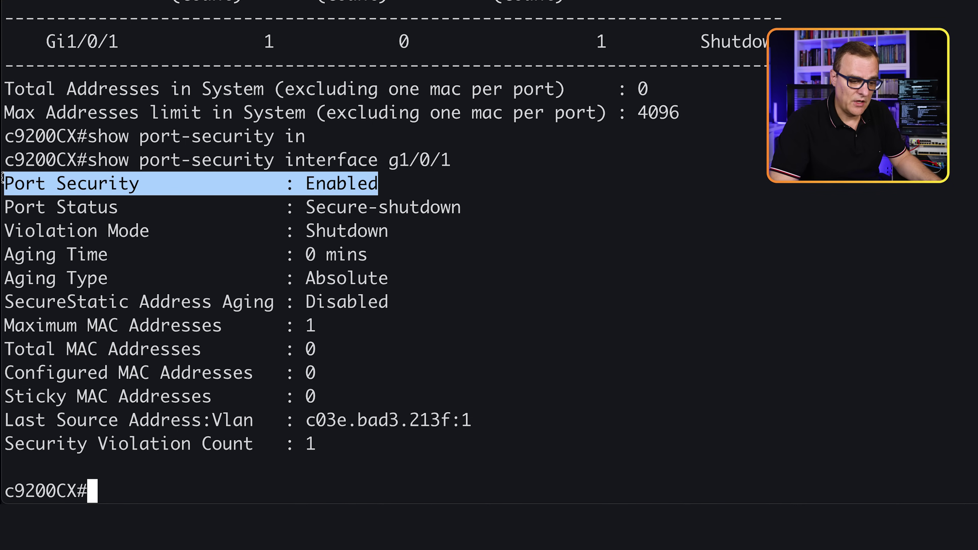
pyautogui.moveTo(451, 421); pyautogui.dragTo(1, 420)
pyautogui.moveTo(468, 422); pyautogui.dragTo(442, 422)
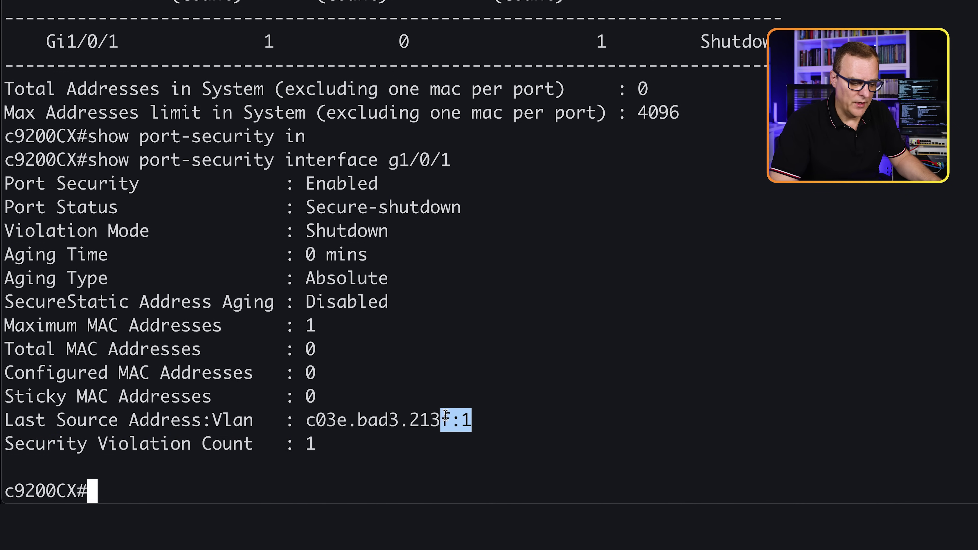
pyautogui.moveTo(315, 446); pyautogui.dragTo(17, 432)
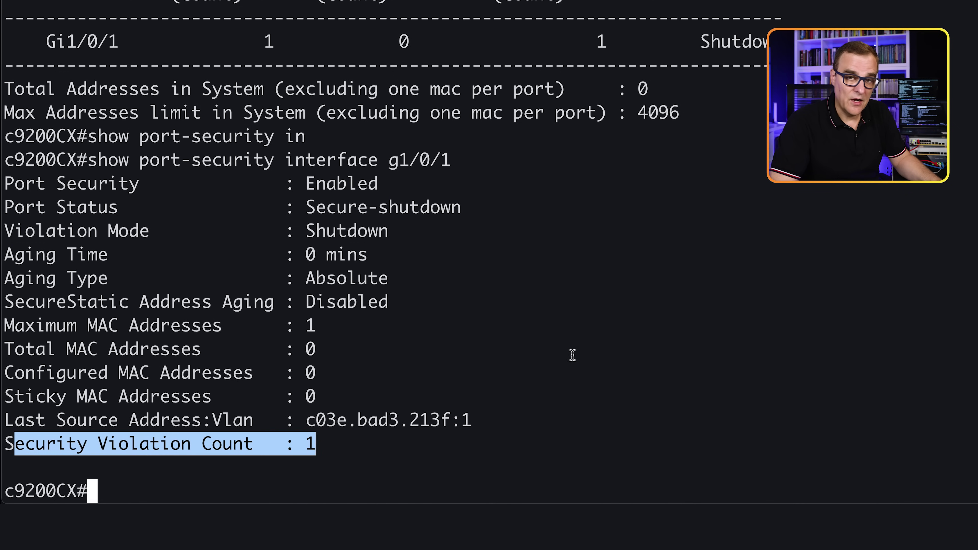
pyautogui.write('show ip int brief')
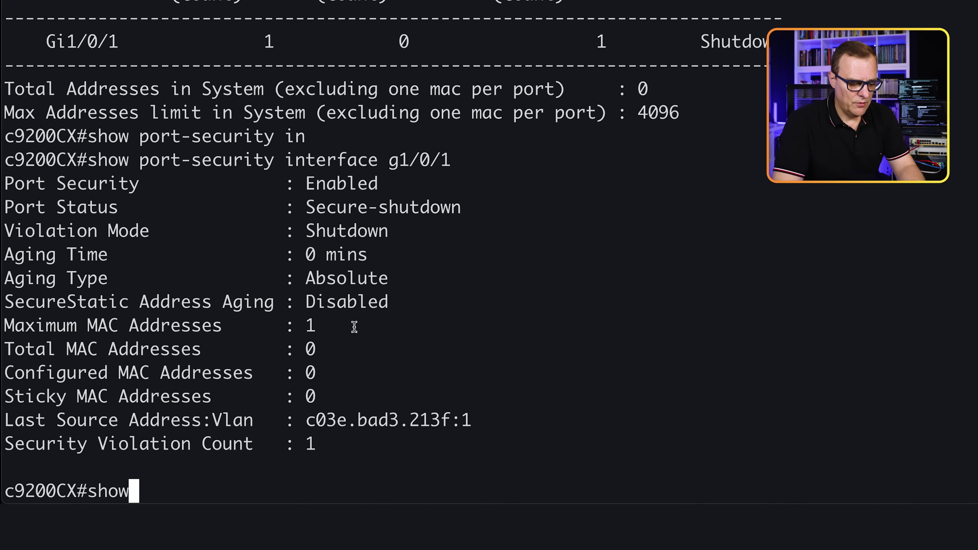
pyautogui.press('Return')
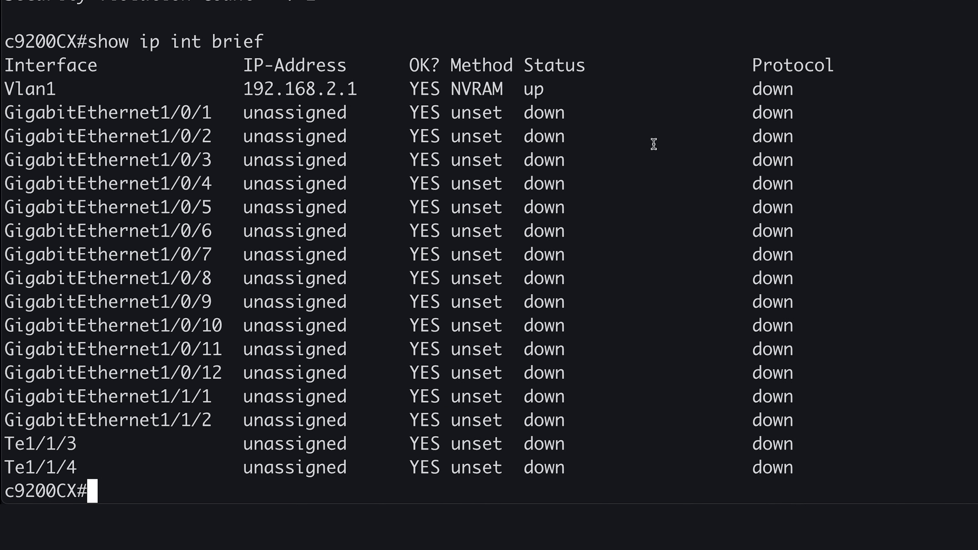
# Run 'show int g1/0/1', confirming GigabitEthernet1/0/1 is down and err-disabled.
pyautogui.moveTo(826, 113); pyautogui.dragTo(2, 116)
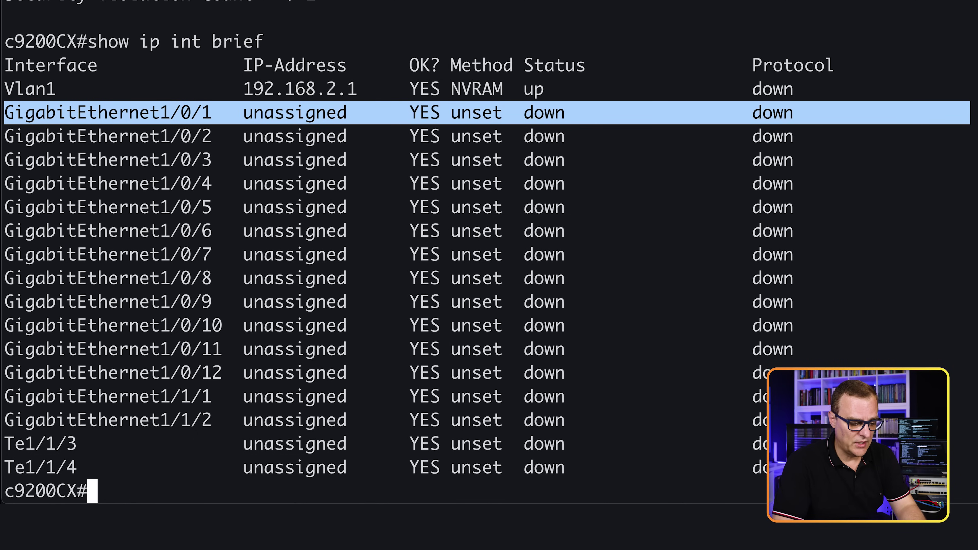
pyautogui.write('show ')
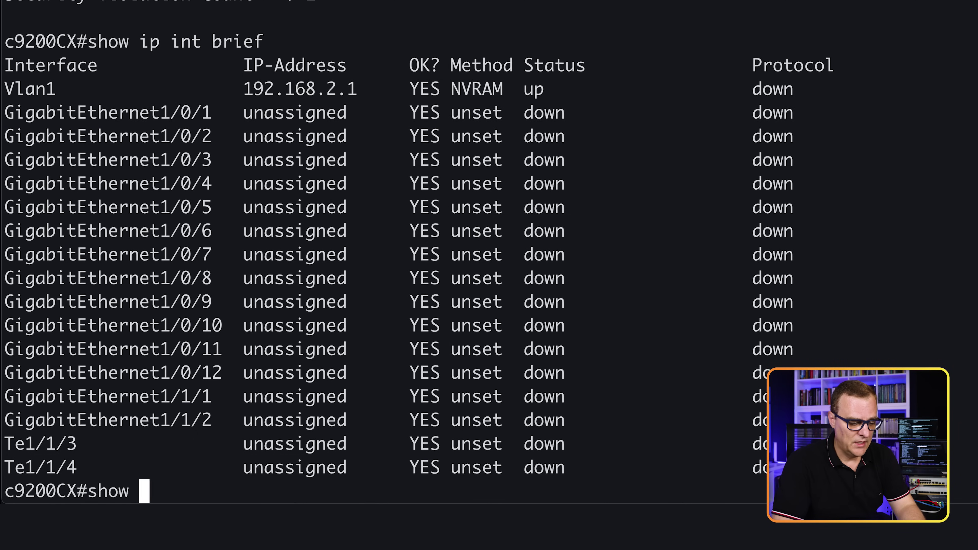
pyautogui.write('int g1/0/1')
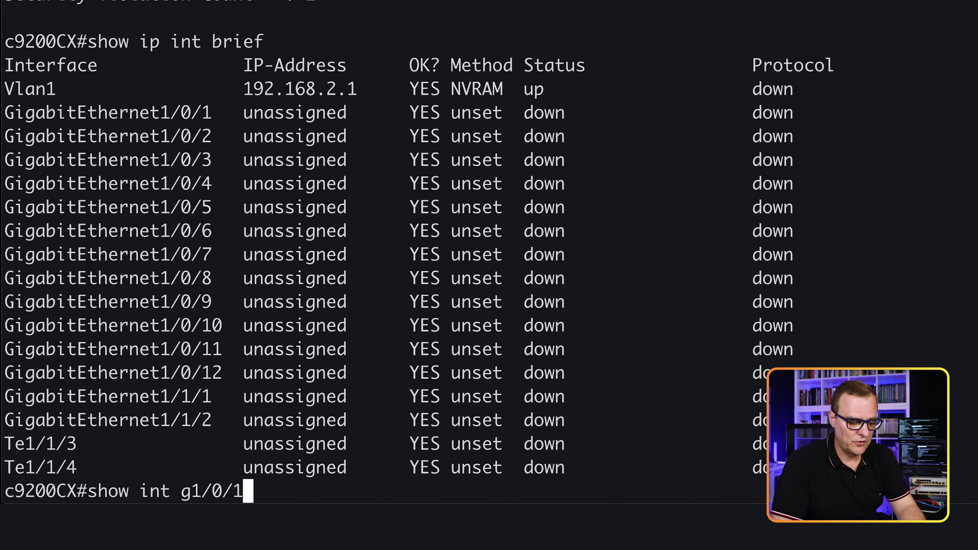
pyautogui.press('Return')
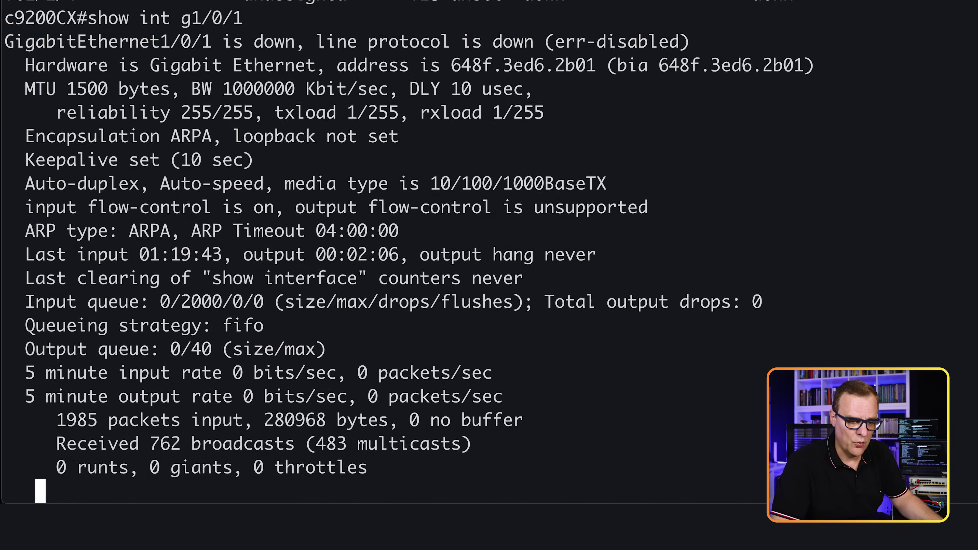
pyautogui.scroll(1, 636, 62)
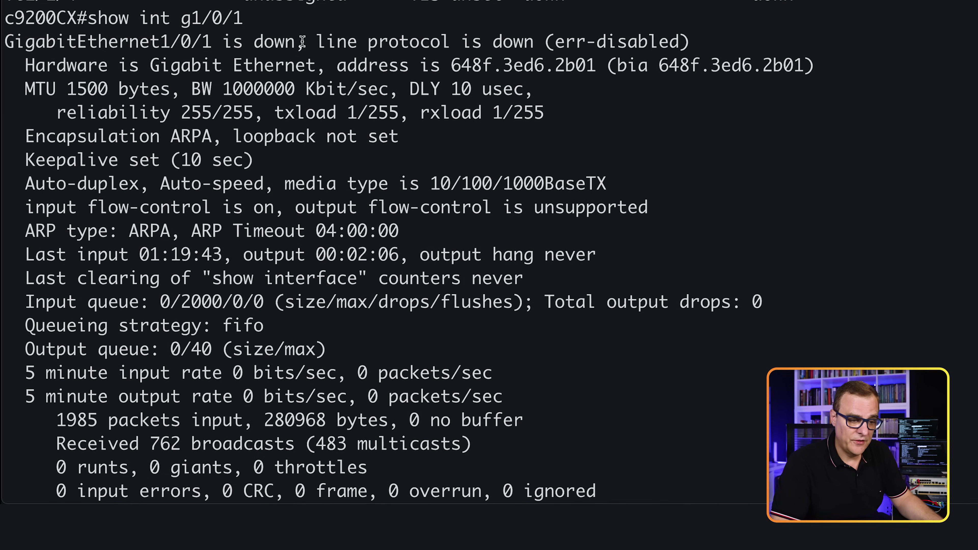
pyautogui.moveTo(524, 41); pyautogui.dragTo(3, 40)
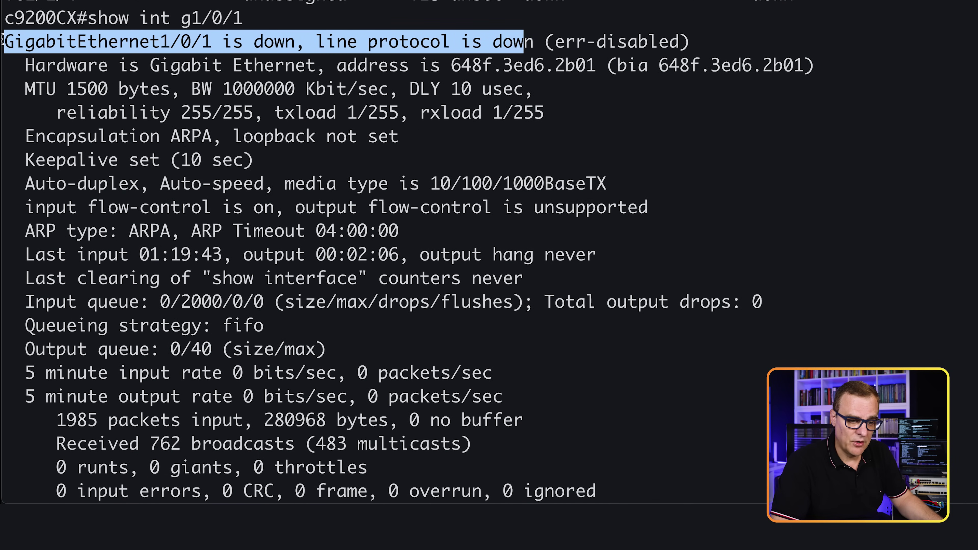
pyautogui.moveTo(754, 38); pyautogui.dragTo(543, 39)
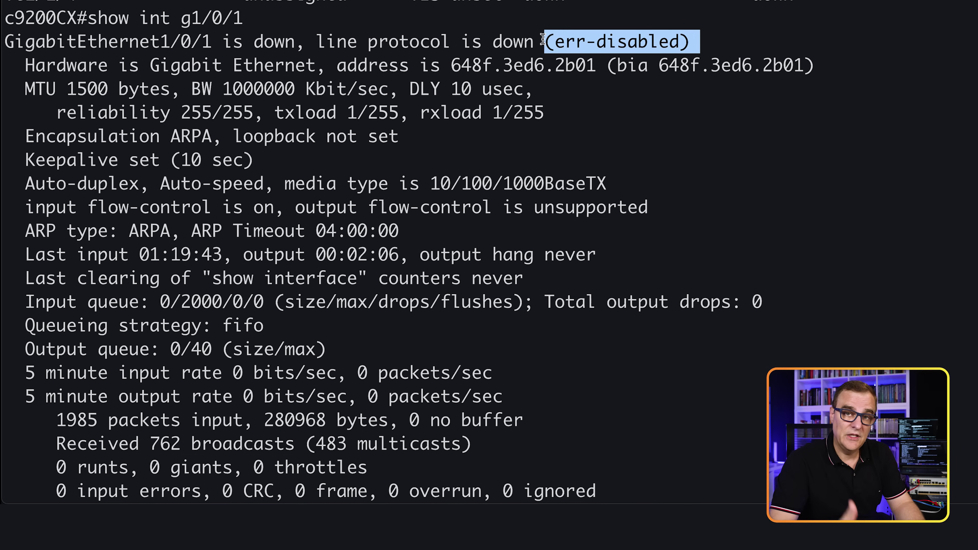
# Exit the interface report and mark the err-disabled result at the prompt.
pyautogui.press('q')
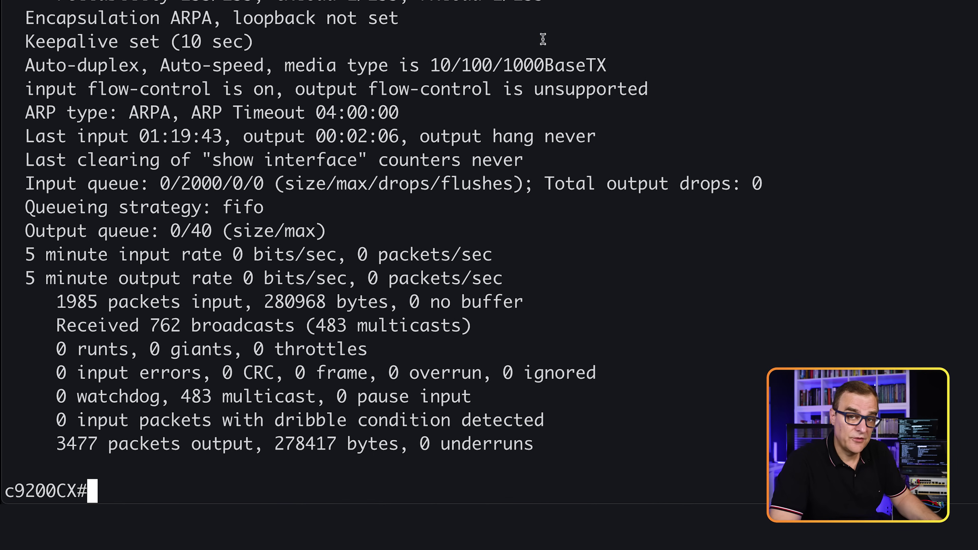
pyautogui.scroll(2, 706, 69)
pyautogui.moveTo(745, 76); pyautogui.dragTo(3, 48)
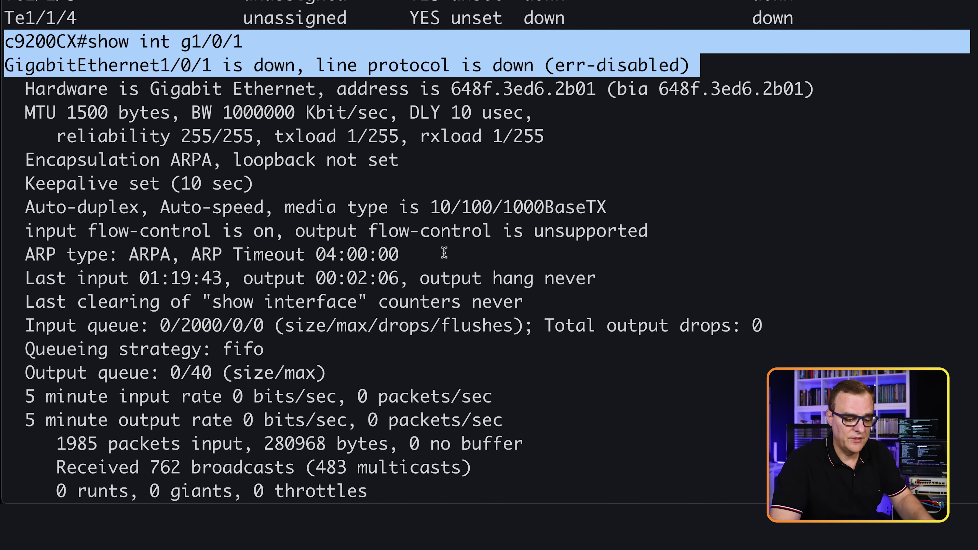
pyautogui.press('Return')
pyautogui.press('Return')
# Apply shut then no shut on interface g1/0/1 in configuration mode, then end.
pyautogui.write('conf t')
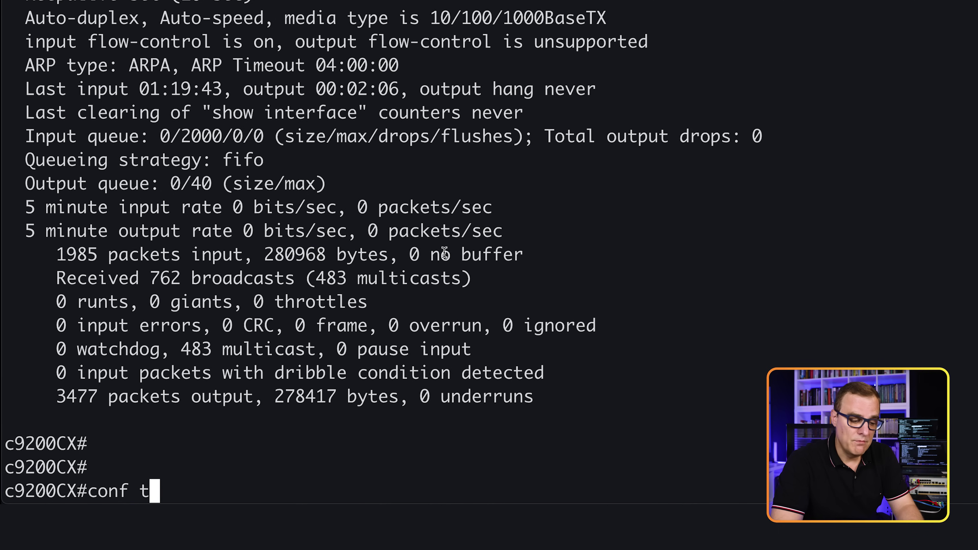
pyautogui.press('Return')
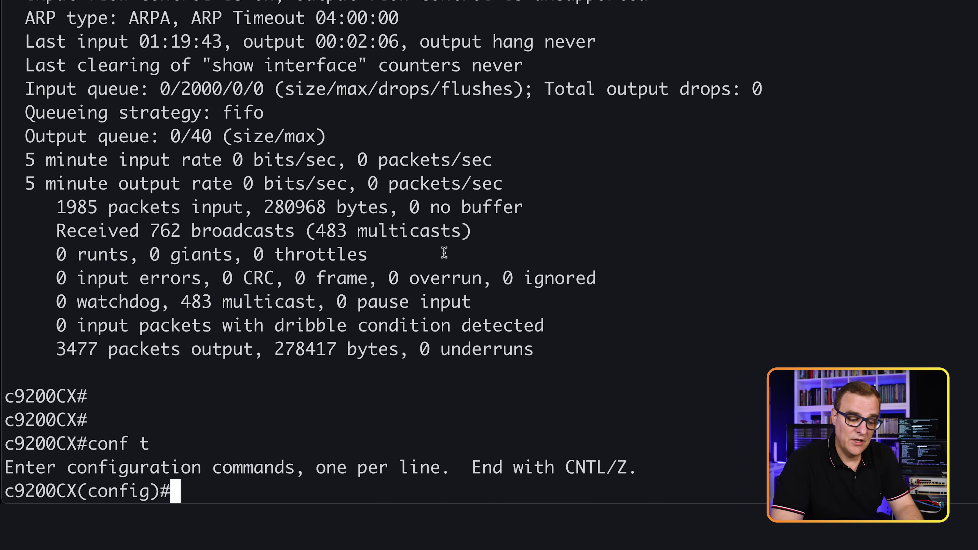
pyautogui.write('int g1/0/1')
pyautogui.press('Return')
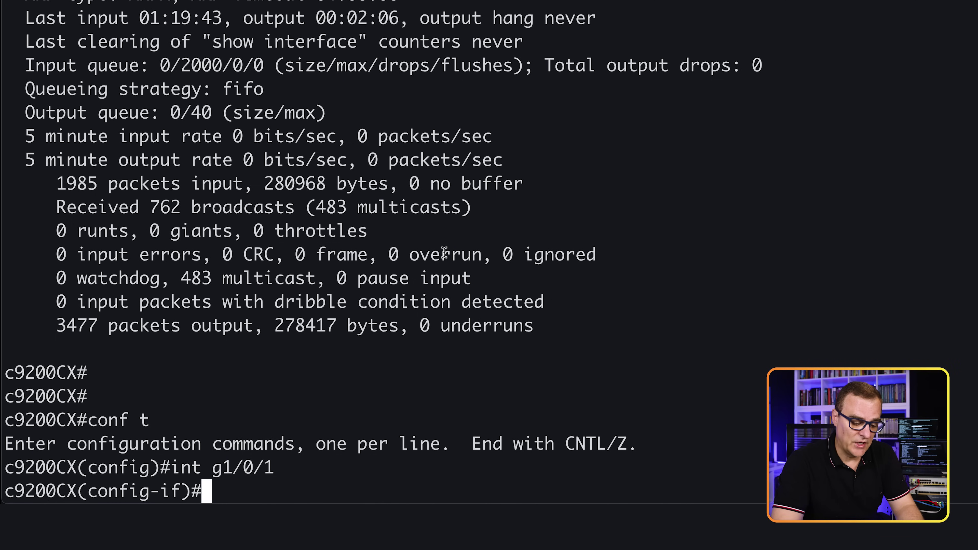
pyautogui.write('shut')
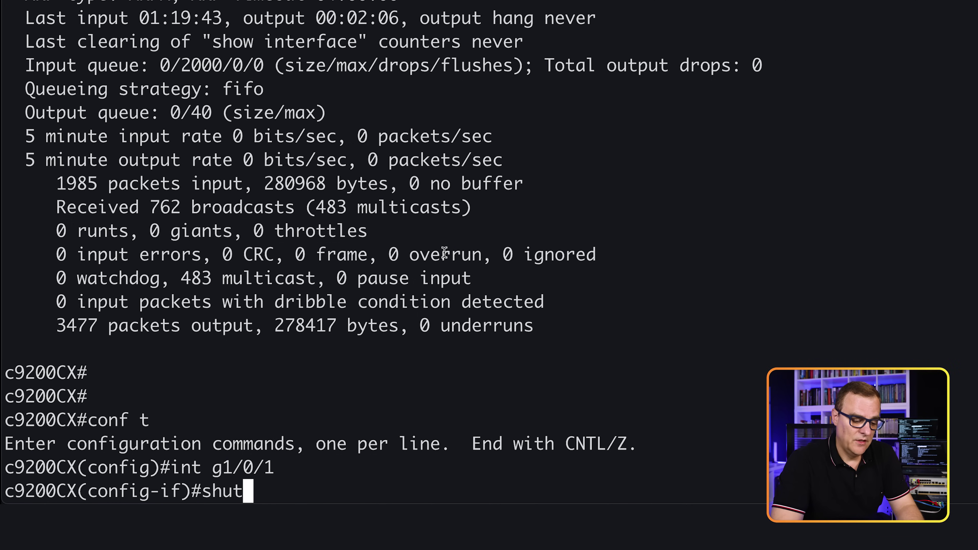
pyautogui.press('Return')
pyautogui.write('no shut')
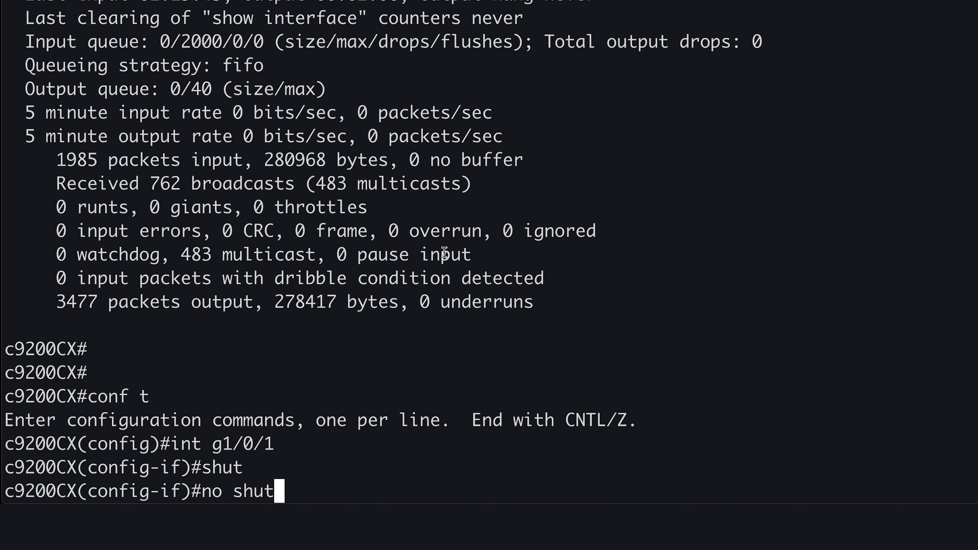
pyautogui.press('Return')
pyautogui.write('end')
pyautogui.press('Return')
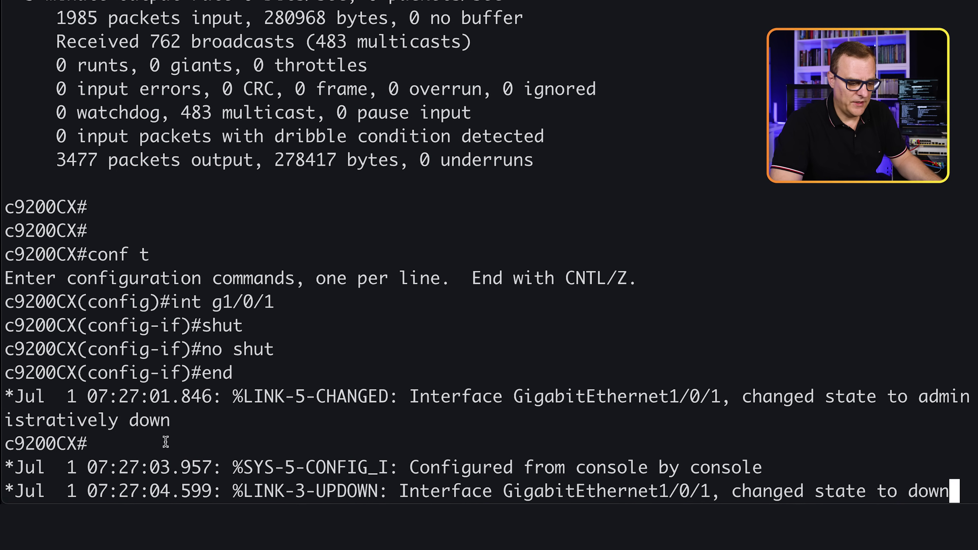
# Review the administratively down and link up log messages for Gi1/0/1.
pyautogui.moveTo(151, 409); pyautogui.dragTo(2, 392)
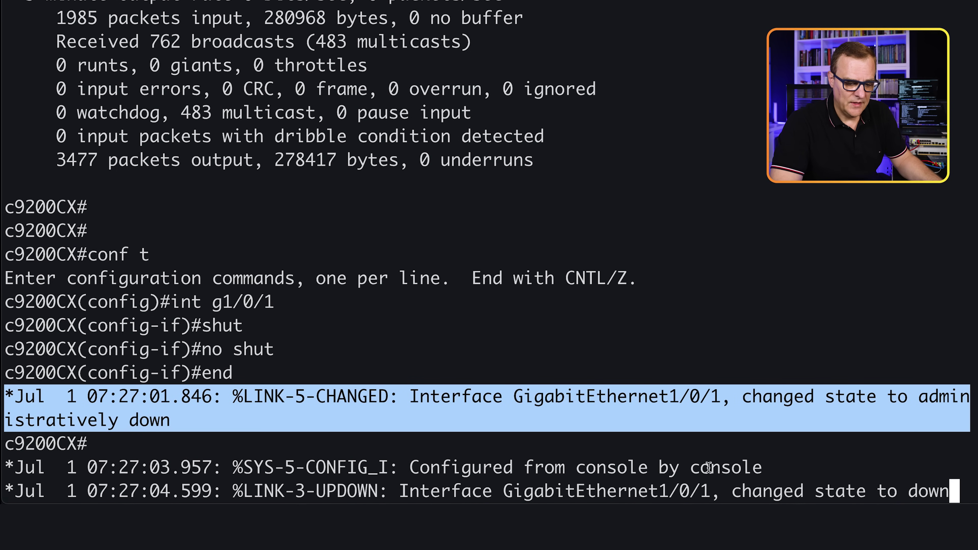
pyautogui.moveTo(649, 450); pyautogui.dragTo(812, 467)
pyautogui.press('Return')
pyautogui.moveTo(808, 421); pyautogui.dragTo(949, 481)
pyautogui.press('Return')
pyautogui.press('Return')
pyautogui.press('Return')
pyautogui.press('Return')
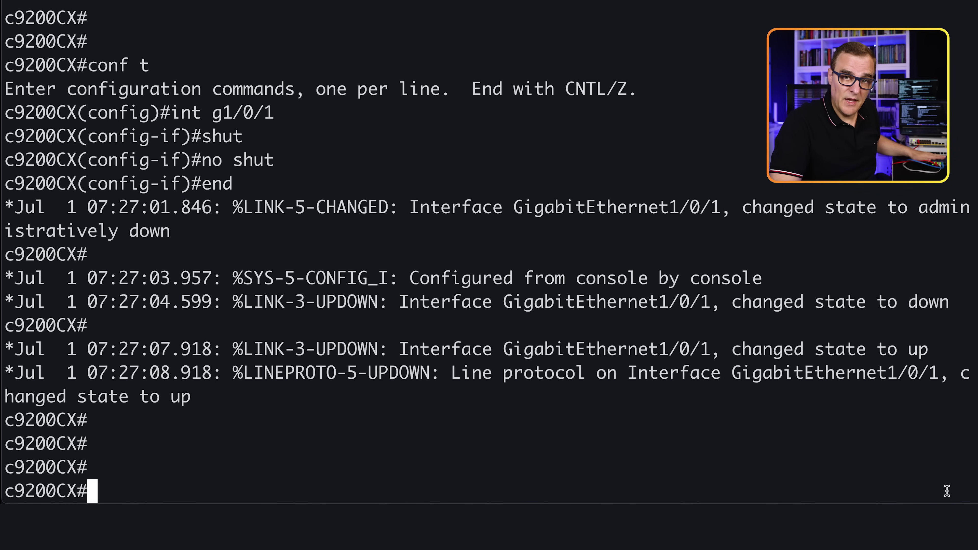
# Run 'show int g1/0/1' and confirm it reports up, line protocol up (connected).
pyautogui.write('show ')
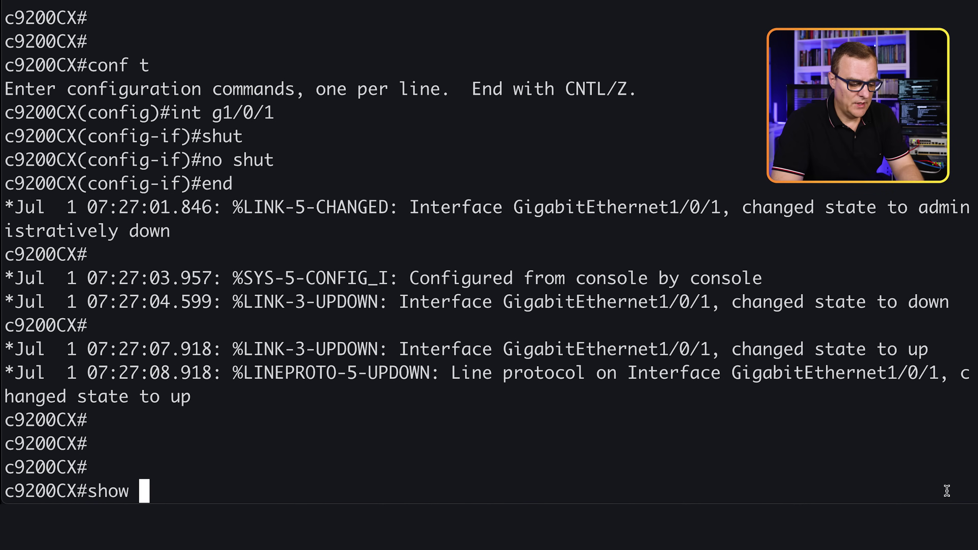
pyautogui.write('int g1/0/1')
pyautogui.press('Return')
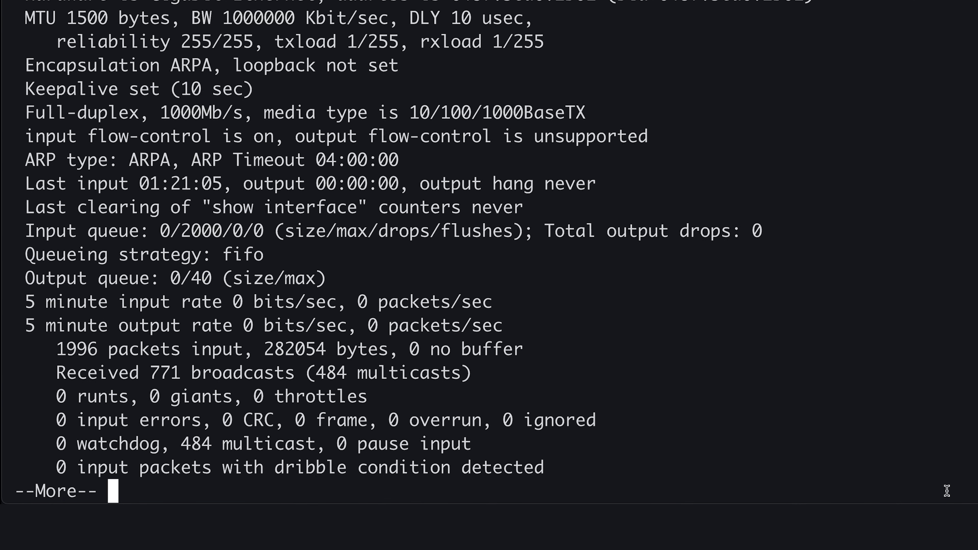
pyautogui.scroll(2, 847, 424)
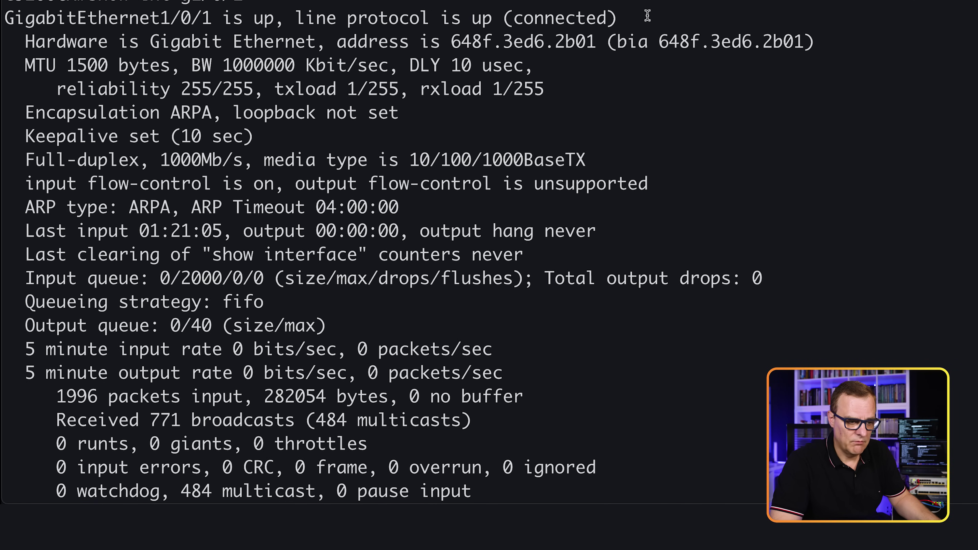
pyautogui.moveTo(646, 16); pyautogui.dragTo(3, 22)
# Rerun 'show spanning-tree' until Gi1/0/1 shows Desg FWD with cost 20000.
pyautogui.write('qshow ')
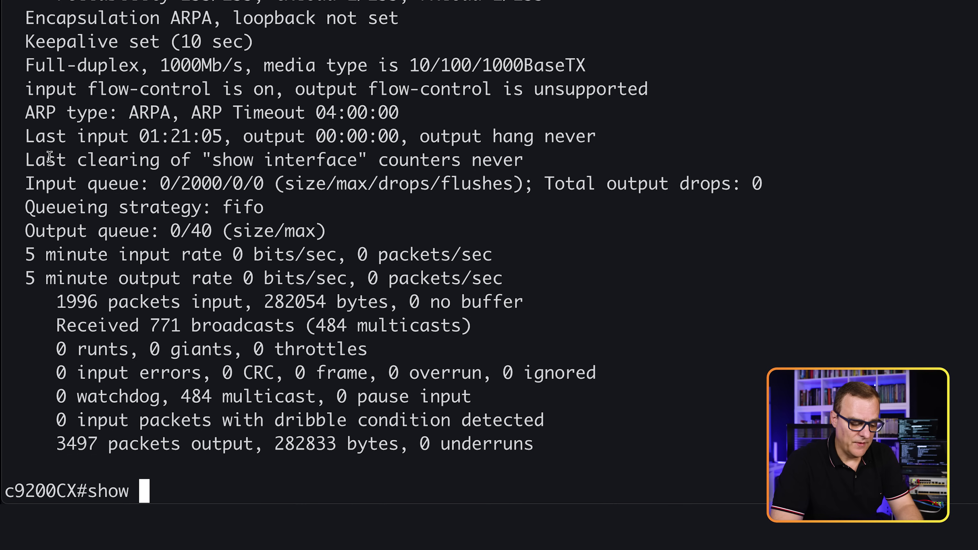
pyautogui.write('sp')
pyautogui.press('Tab')
pyautogui.press('Return')
pyautogui.moveTo(180, 419); pyautogui.dragTo(597, 412)
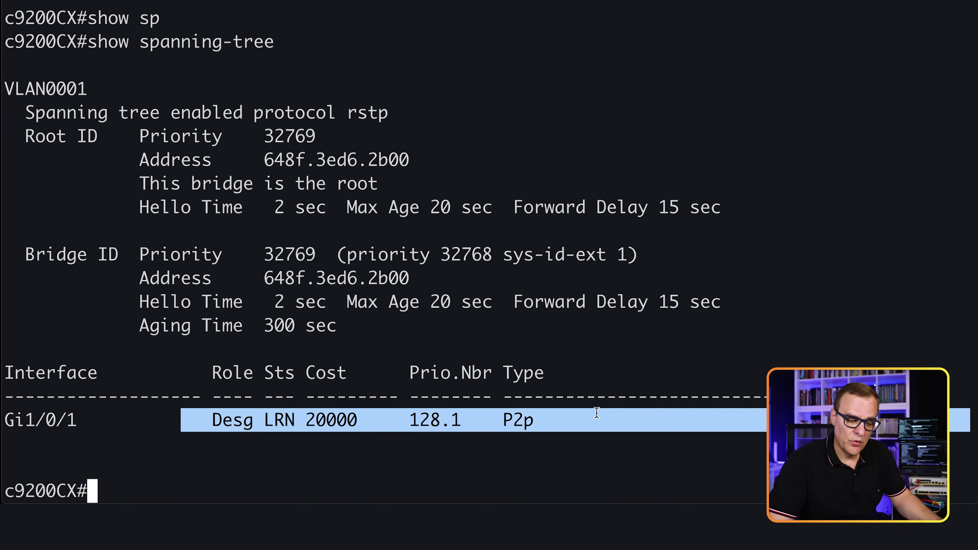
pyautogui.press('Up')
pyautogui.press('Return')
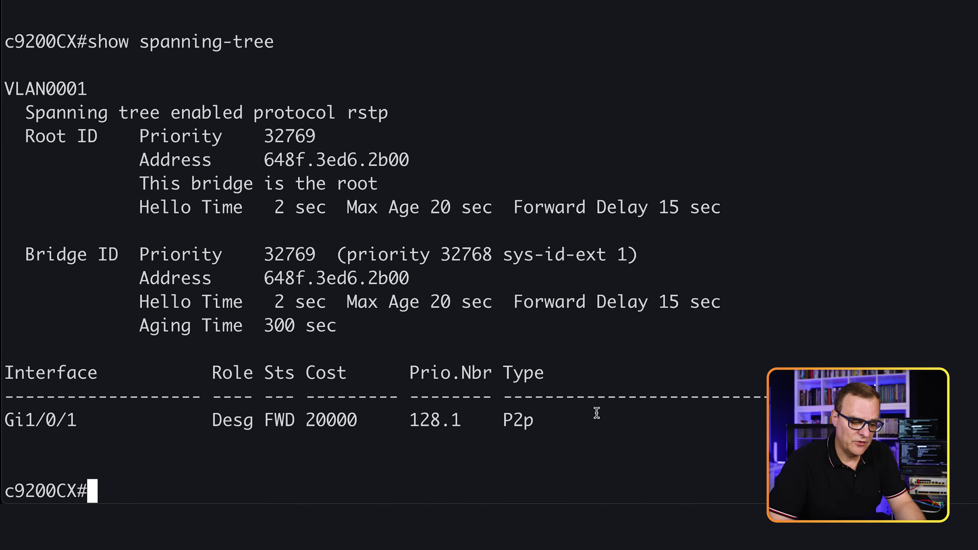
pyautogui.press('Up')
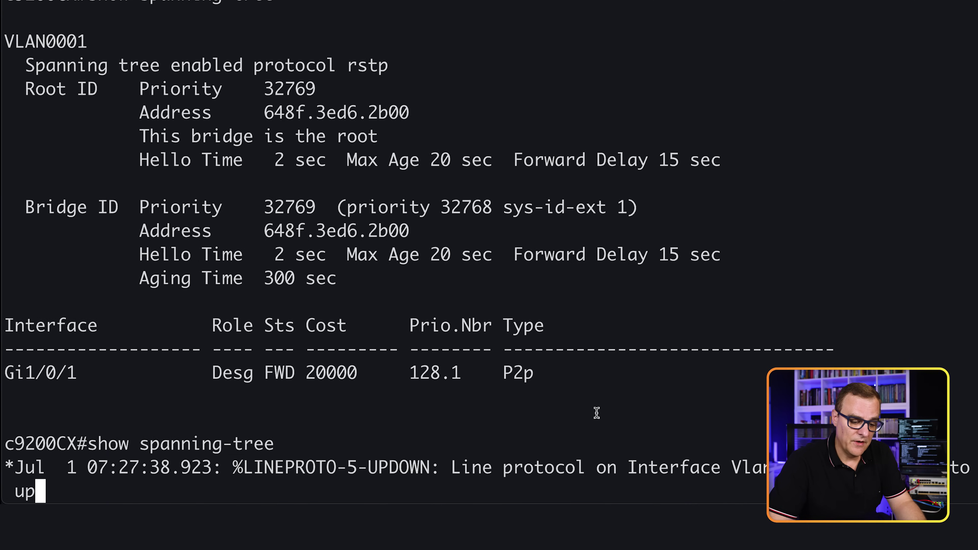
pyautogui.moveTo(211, 372); pyautogui.dragTo(360, 377)
pyautogui.moveTo(297, 425); pyautogui.dragTo(476, 492)
pyautogui.press('Return')
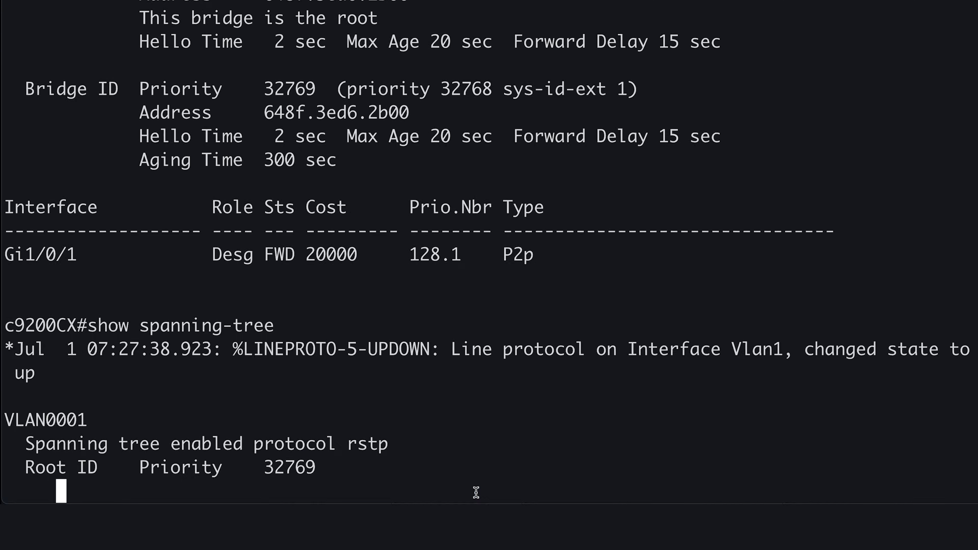
# Recheck Gi1/0/1's interface details, then return to a clear prompt.
pyautogui.write('show int g1/0/1')
pyautogui.press('Return')
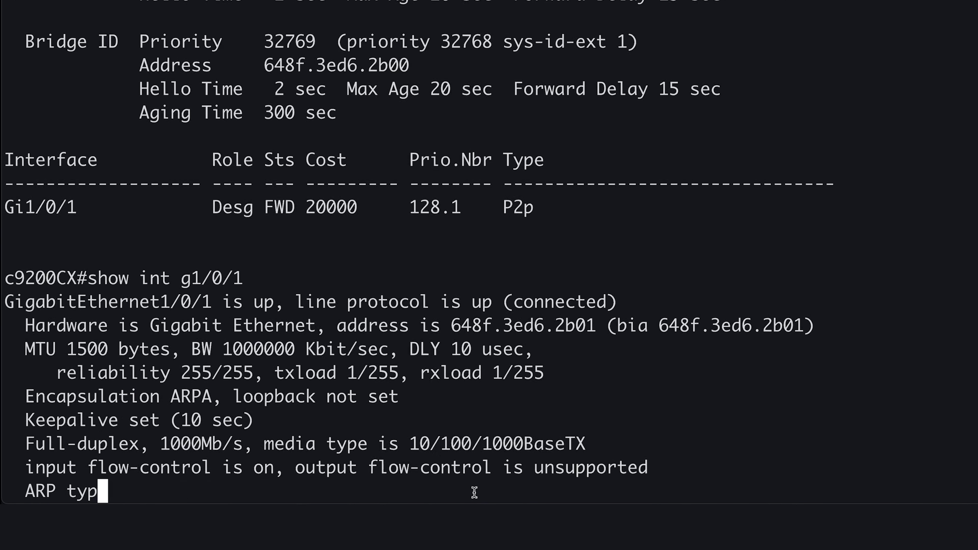
pyautogui.scroll(1, 467, 479)
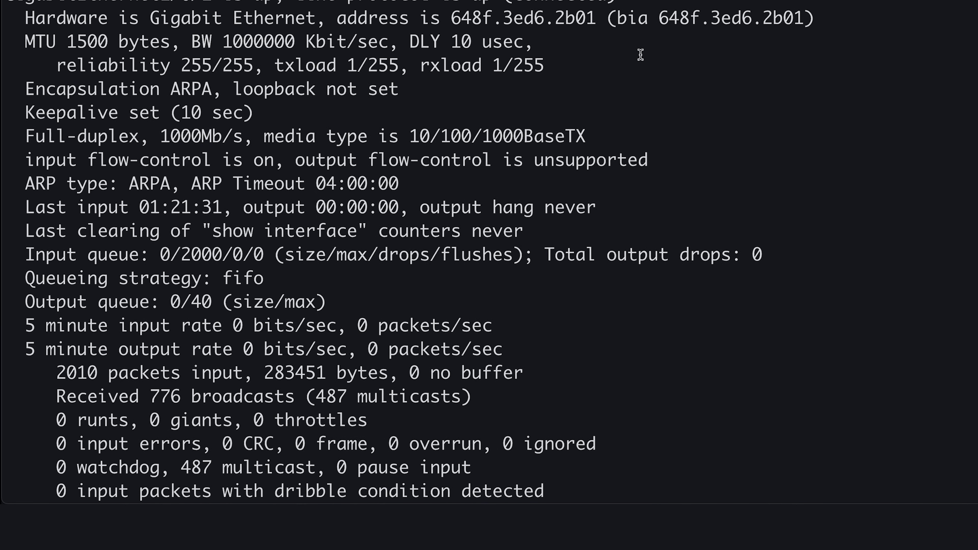
pyautogui.scroll(6, 488, 251)
pyautogui.moveTo(943, 137); pyautogui.dragTo(7, 137)
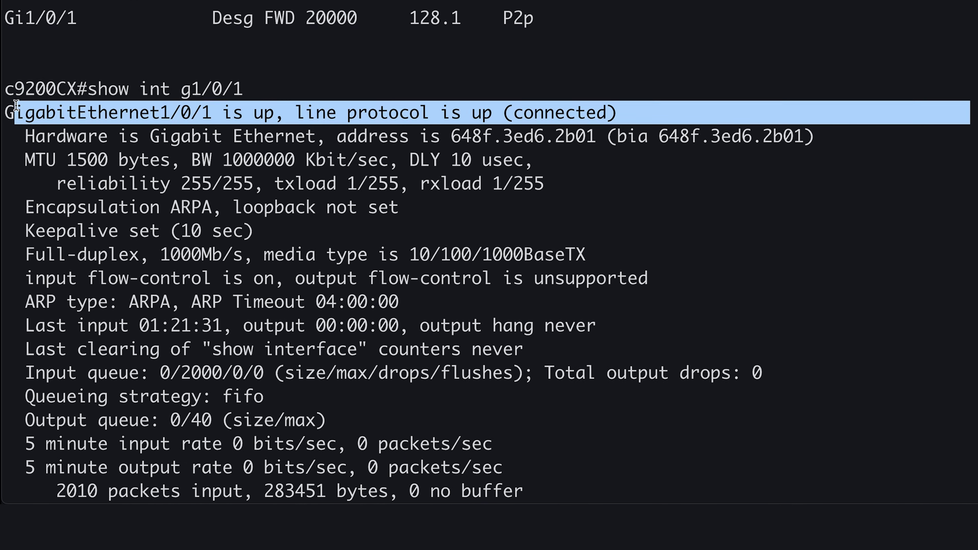
pyautogui.scroll(-8, 329, 241)
pyautogui.press('q')
pyautogui.press('Up')
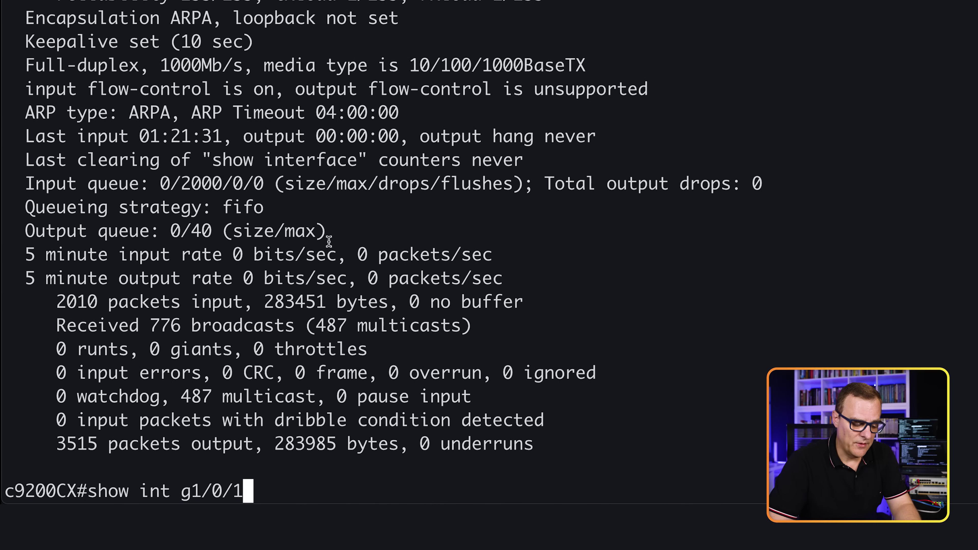
pyautogui.press('BackSpace')
pyautogui.press('BackSpace')
pyautogui.press('BackSpace')
pyautogui.press('BackSpace')
pyautogui.press('BackSpace')
pyautogui.press('BackSpace')
pyautogui.press('BackSpace')
pyautogui.press('BackSpace')
pyautogui.press('BackSpace')
pyautogui.press('BackSpace')
# Show port-security details for interface g1/0/1, noting the violation count of 1.
pyautogui.write('port se')
pyautogui.press('Tab')
pyautogui.press('Return')
pyautogui.write('show port-')
pyautogui.press('Tab')
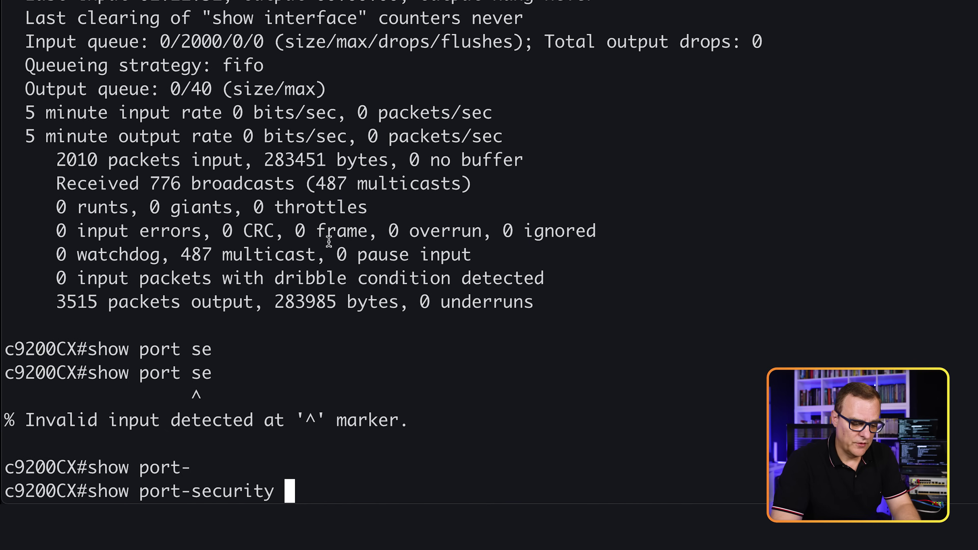
pyautogui.press('Return')
pyautogui.write('show port-se')
pyautogui.press('Tab')
pyautogui.write('int g1/0/1')
pyautogui.press('Return')
pyautogui.moveTo(375, 442); pyautogui.dragTo(2, 444)
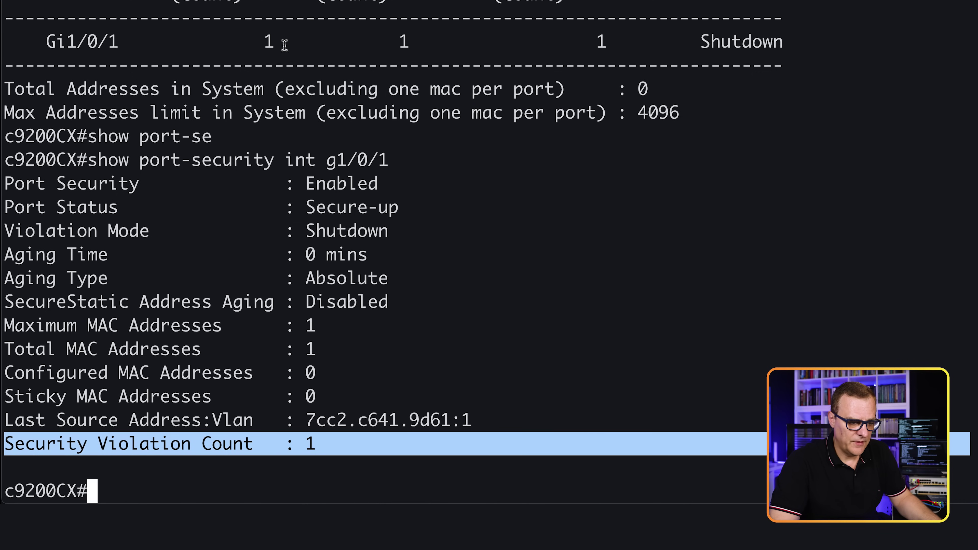
pyautogui.moveTo(428, 156); pyautogui.dragTo(122, 152)
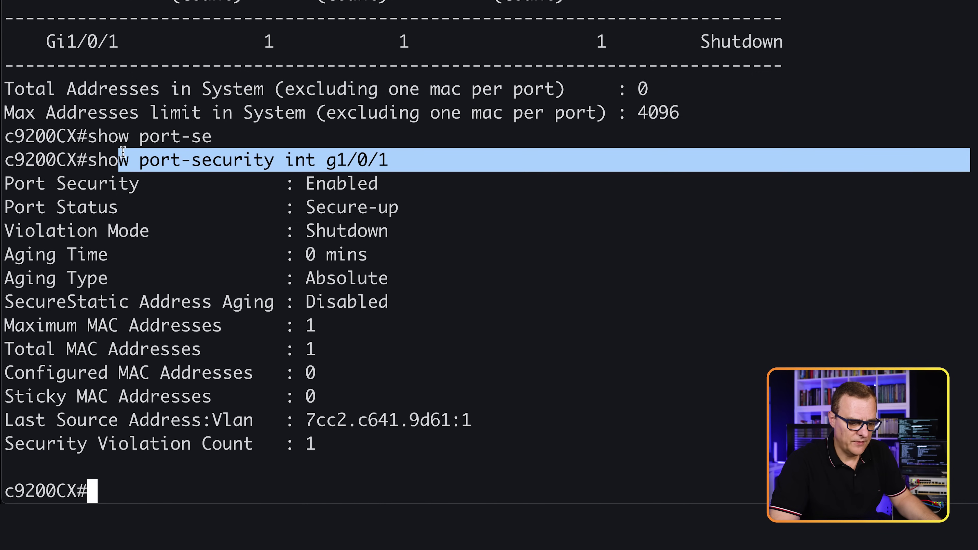
# Rerun 'show port-security interface g1/0/1', now showing port status Secure-up.
pyautogui.write('show port-se')
pyautogui.press('Tab')
pyautogui.write('int')
pyautogui.press('Tab')
pyautogui.write('g1/0/1')
pyautogui.press('Return')
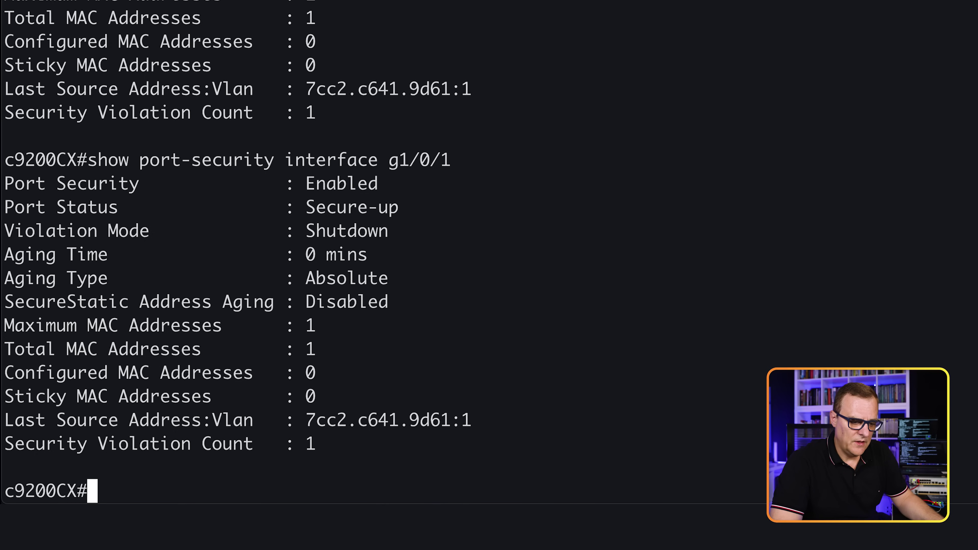
pyautogui.moveTo(437, 209); pyautogui.dragTo(3, 206)
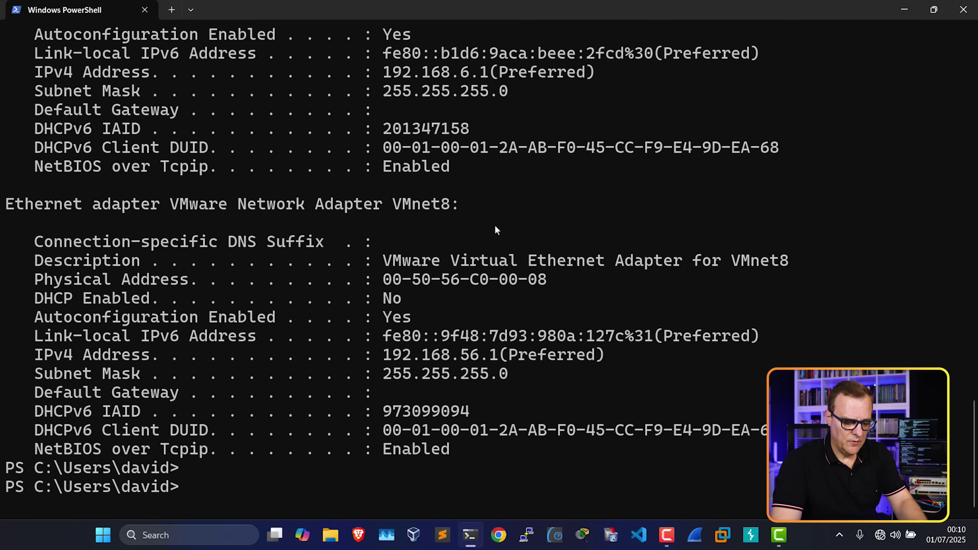
# Run 'ipconfig /renew' to request a fresh DHCP lease.
pyautogui.write('ipconfig /')
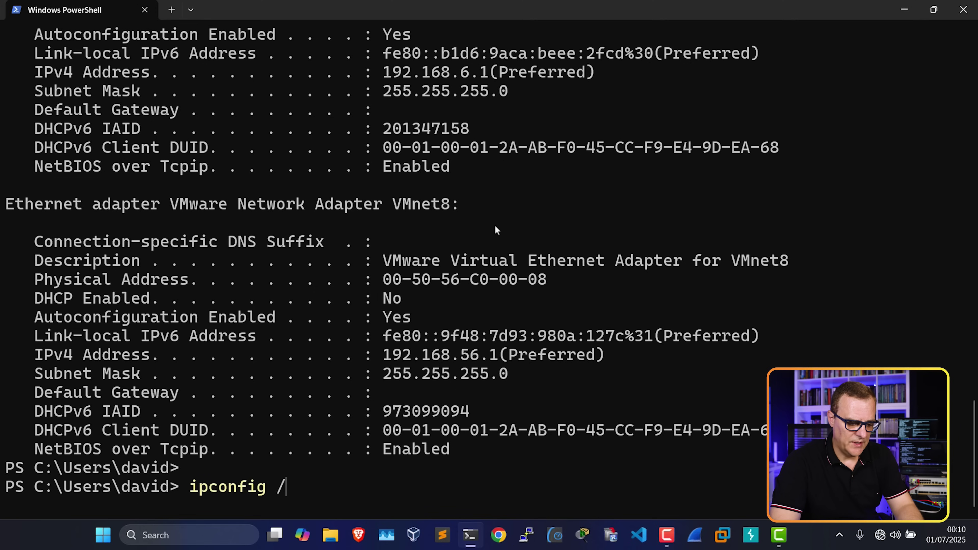
pyautogui.write('renew')
pyautogui.press('Return')
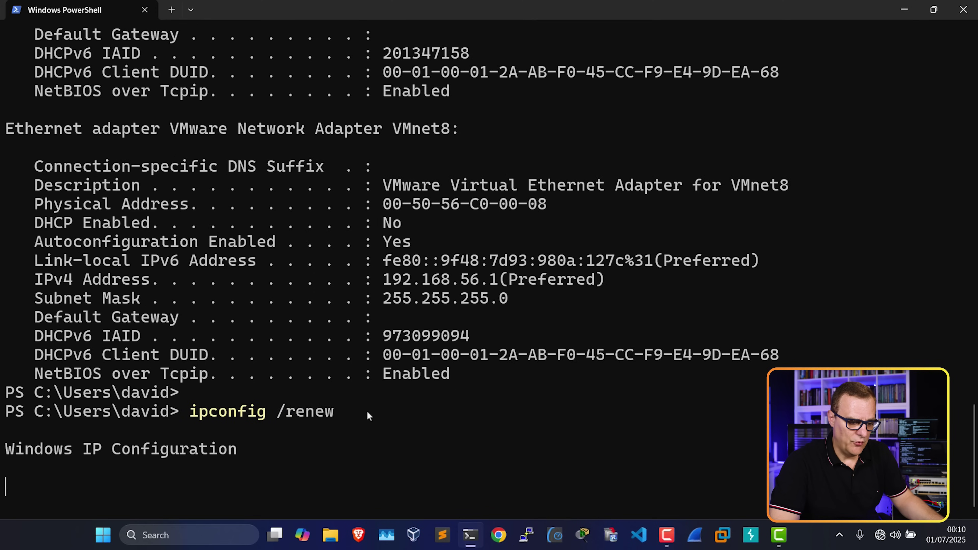
pyautogui.moveTo(367, 415); pyautogui.dragTo(16, 411)
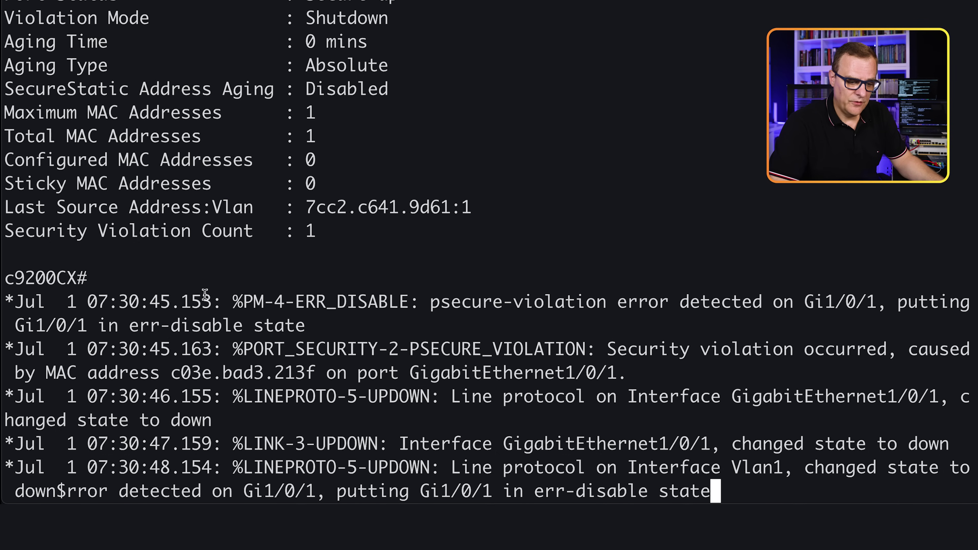
# Highlight the err-disable log, then show port-security for Gi1/0/1: Secure-shutdown with 2 violations.
pyautogui.moveTo(204, 295); pyautogui.dragTo(541, 326)
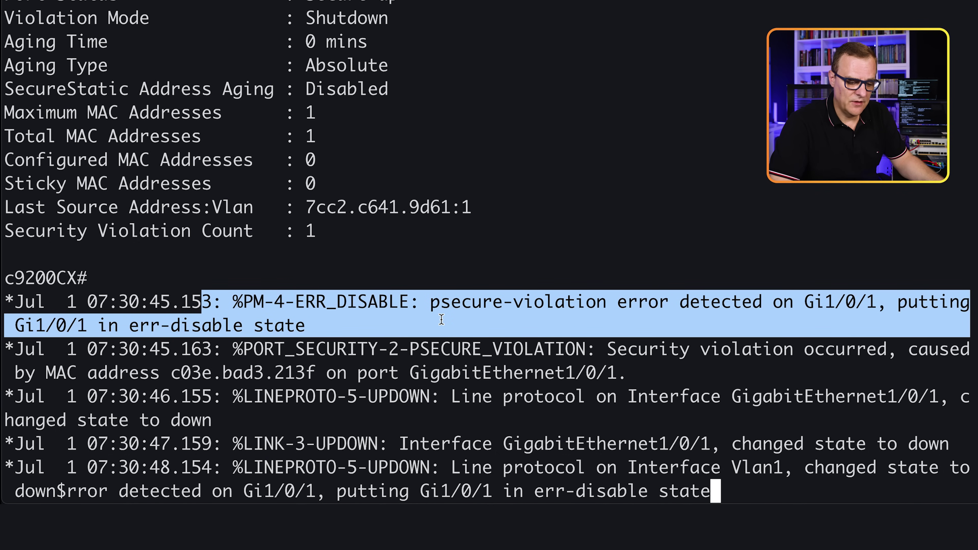
pyautogui.moveTo(596, 207); pyautogui.dragTo(805, 343)
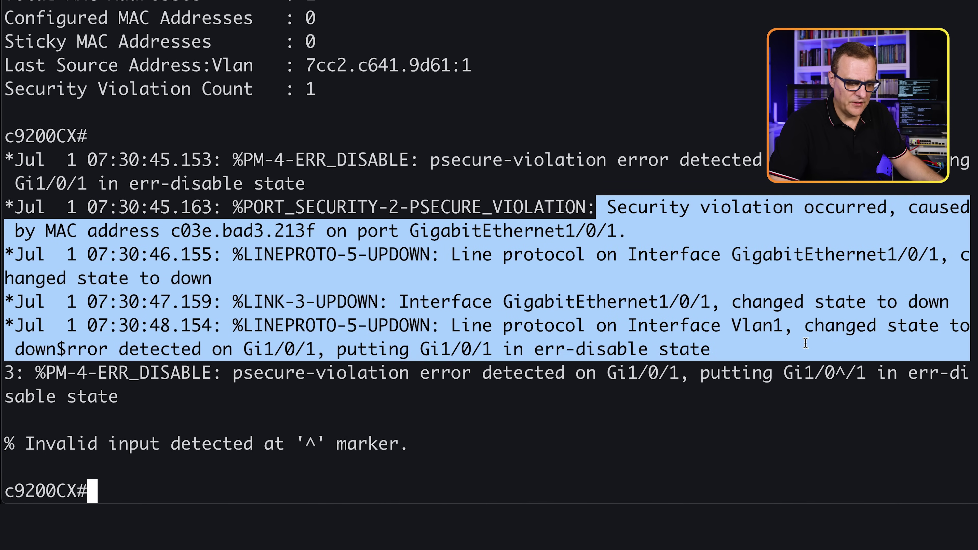
pyautogui.write('sh port-se')
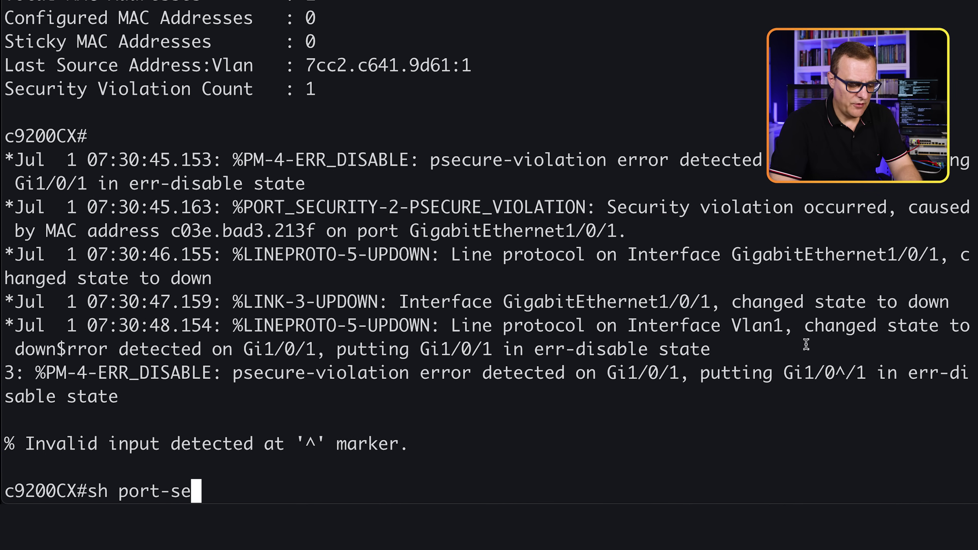
pyautogui.press('Tab')
pyautogui.write('in')
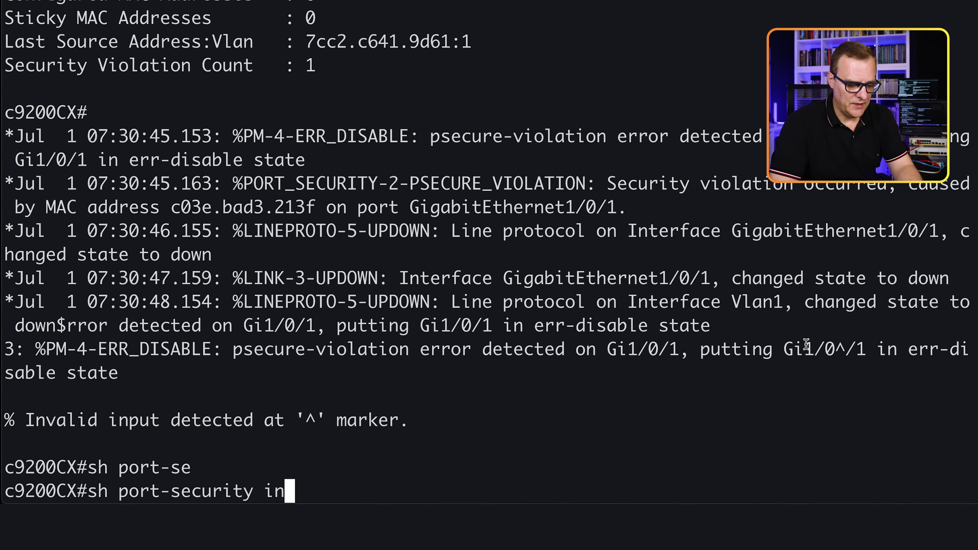
pyautogui.write('t g1/0/1')
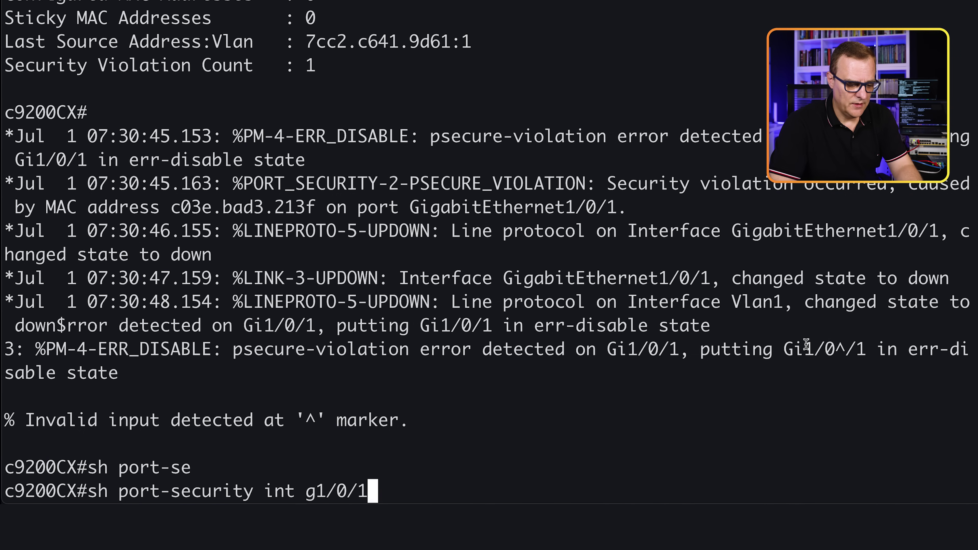
pyautogui.press('Return')
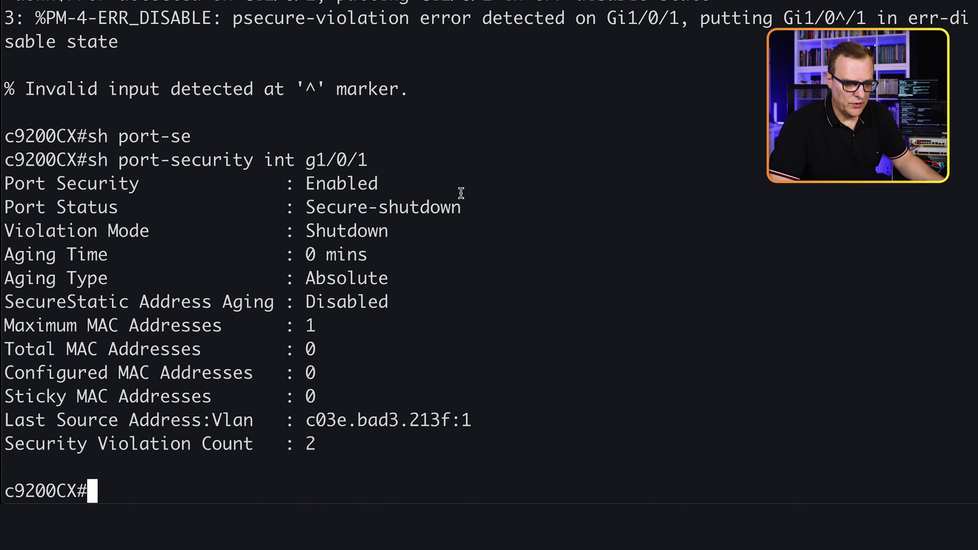
pyautogui.moveTo(489, 211); pyautogui.dragTo(3, 212)
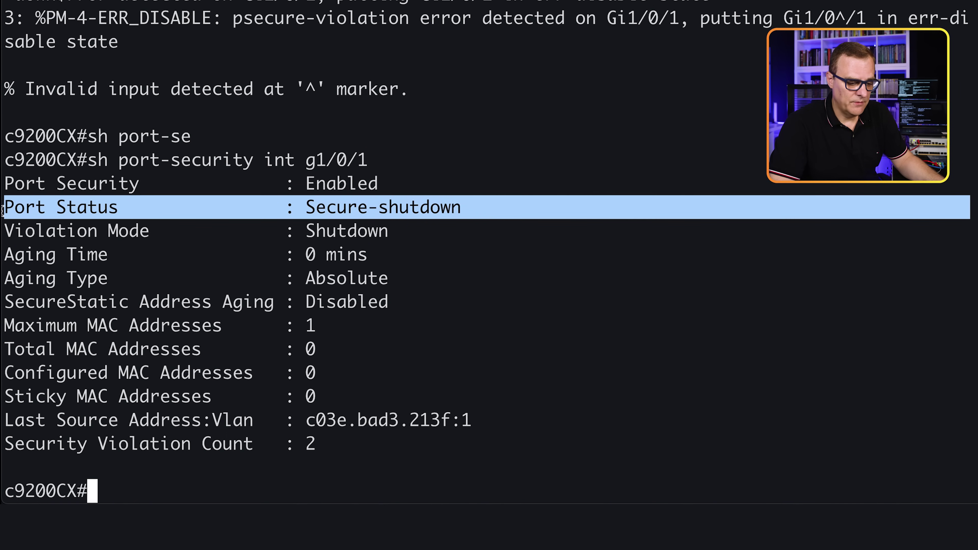
pyautogui.moveTo(367, 445); pyautogui.dragTo(9, 443)
# Run the show port-security summary and highlight Gi1/0/1's violation count of 2 and Shutdown action.
pyautogui.write('sho')
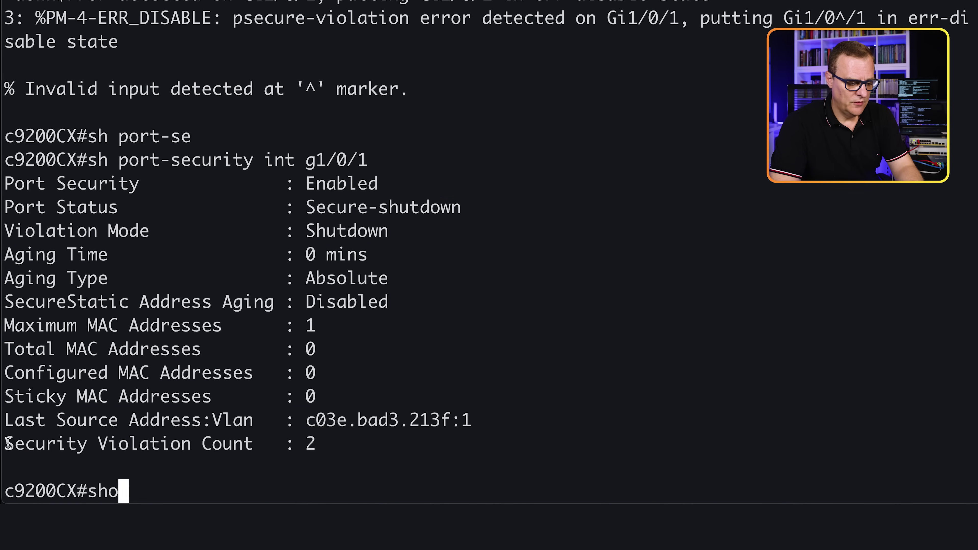
pyautogui.write('w port')
pyautogui.press('Tab')
pyautogui.write('-se')
pyautogui.press('Tab')
pyautogui.press('Return')
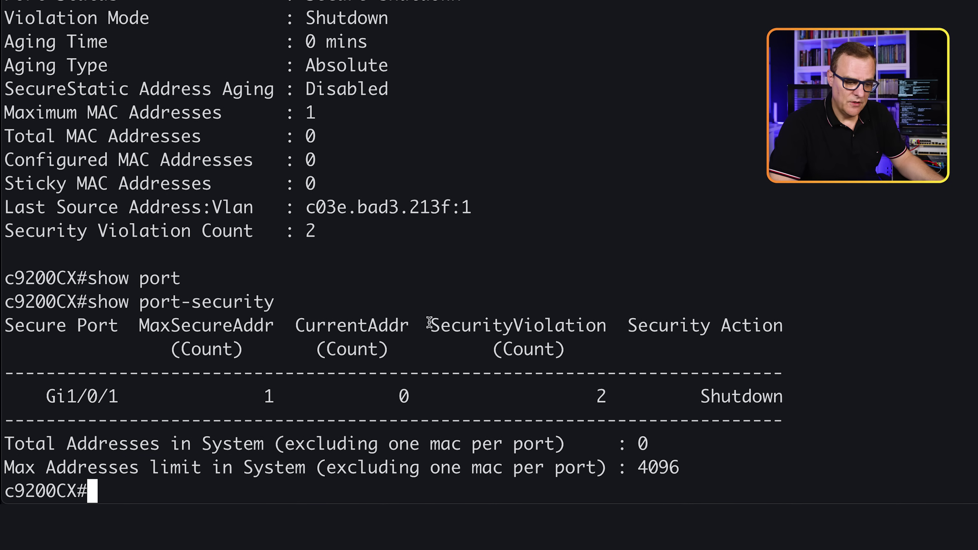
pyautogui.moveTo(440, 325); pyautogui.dragTo(595, 353)
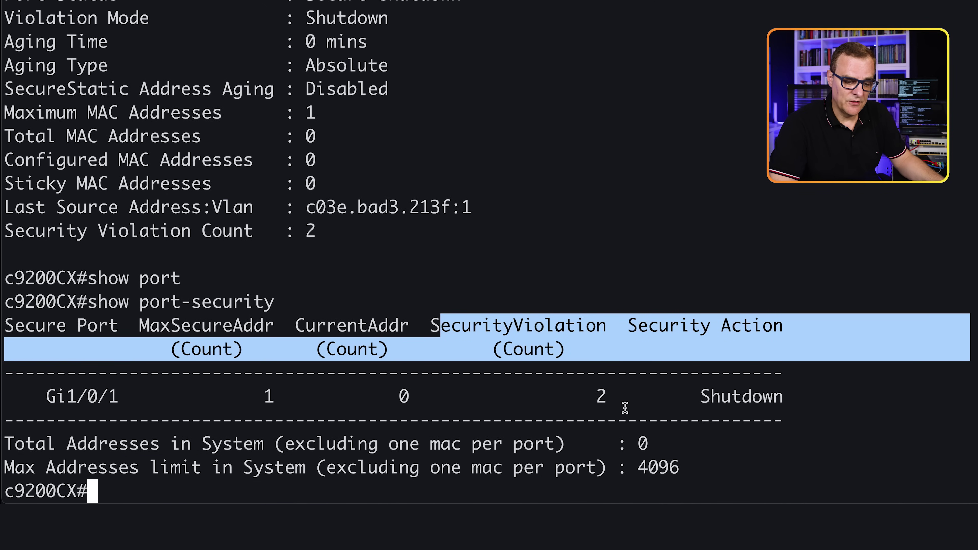
pyautogui.moveTo(587, 396); pyautogui.dragTo(618, 397)
pyautogui.moveTo(37, 396); pyautogui.dragTo(102, 397)
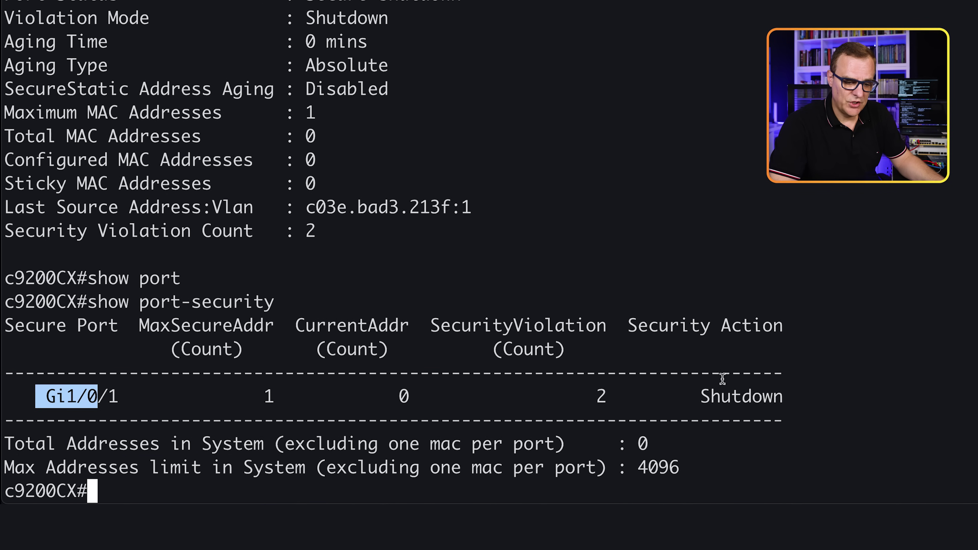
pyautogui.moveTo(705, 396); pyautogui.dragTo(792, 393)
# Show port-security for interface g1/0/1, highlighting Secure-shutdown, the violation count, and last source address.
pyautogui.press('Up')
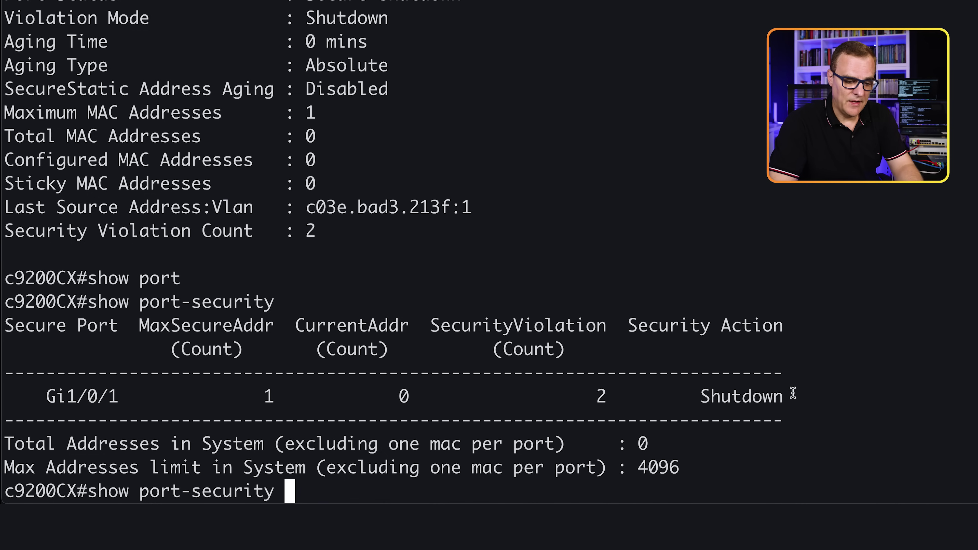
pyautogui.write('int g1/0/1')
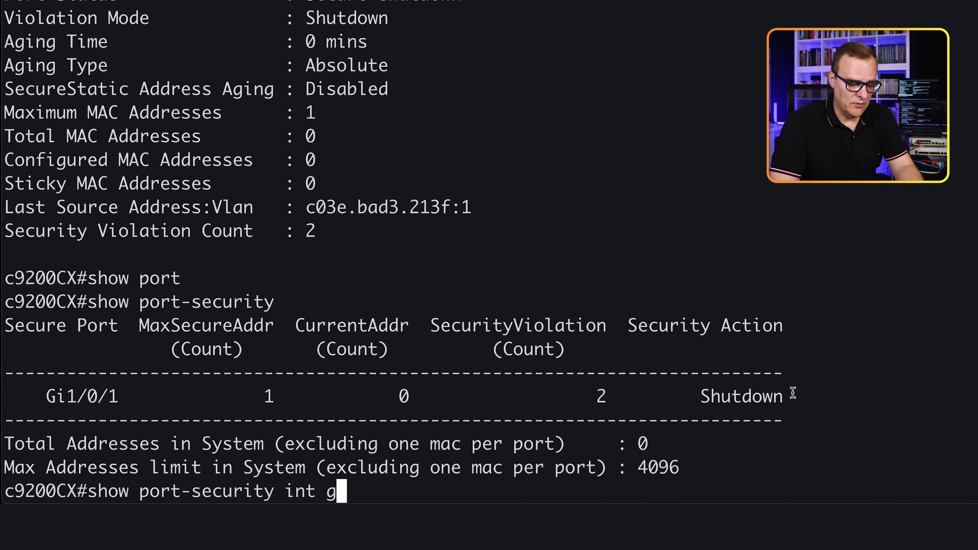
pyautogui.press('Return')
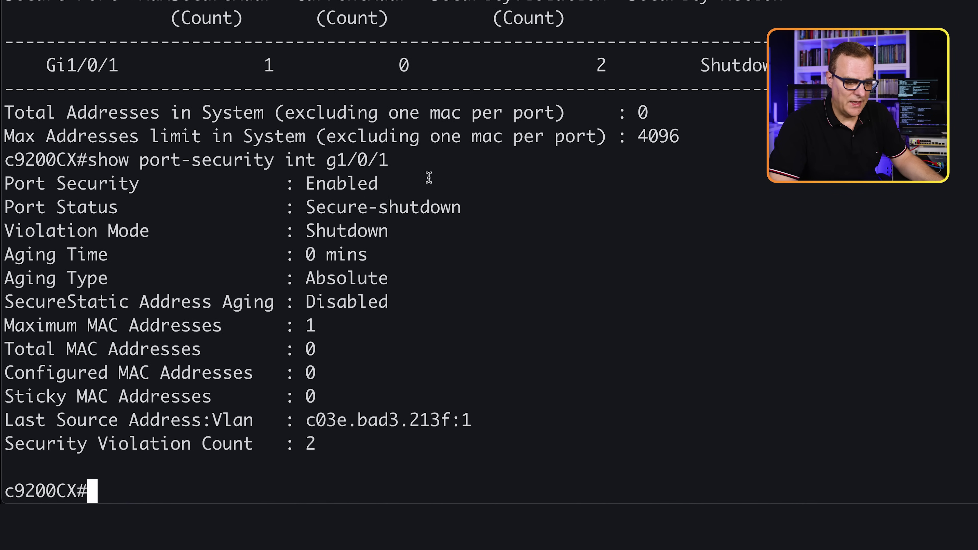
pyautogui.moveTo(442, 165); pyautogui.dragTo(10, 164)
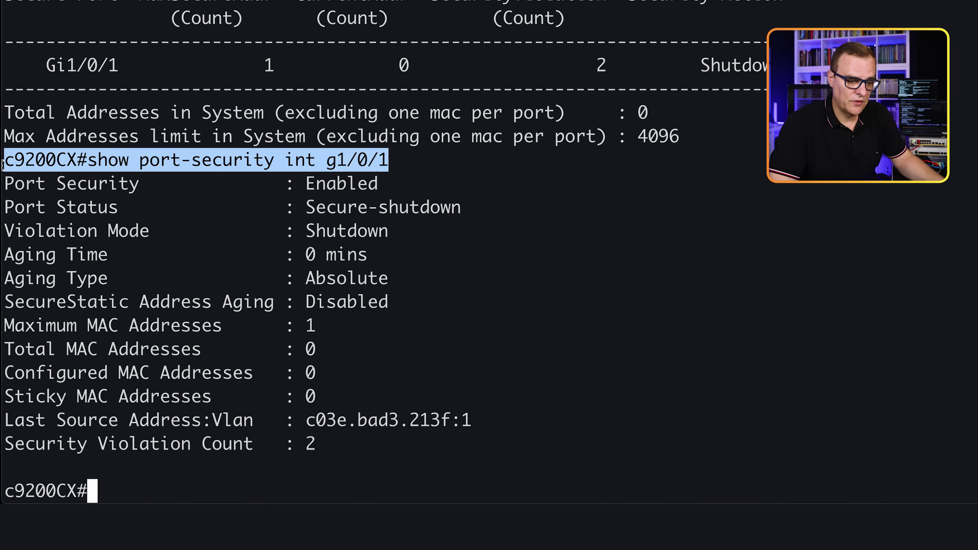
pyautogui.tripleClick(3, 208)
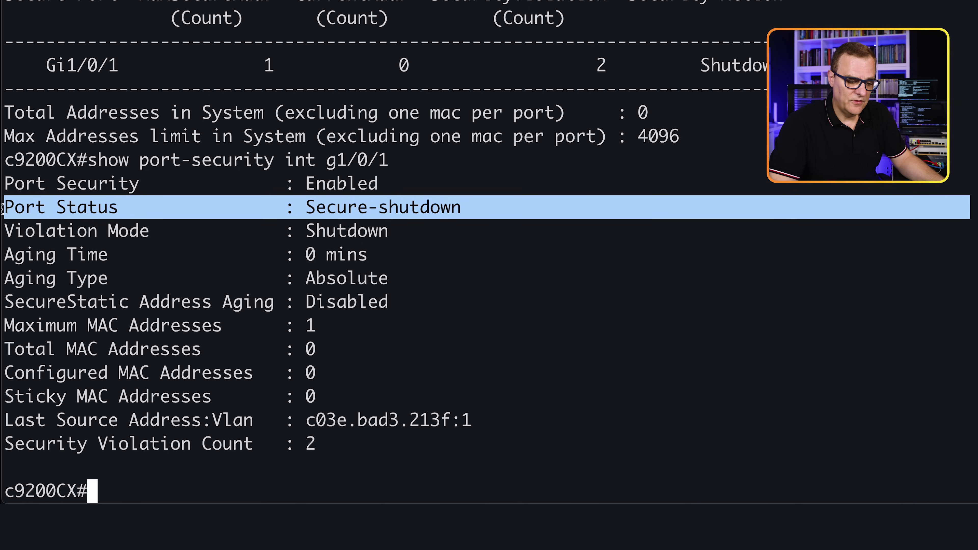
pyautogui.tripleClick(3, 444)
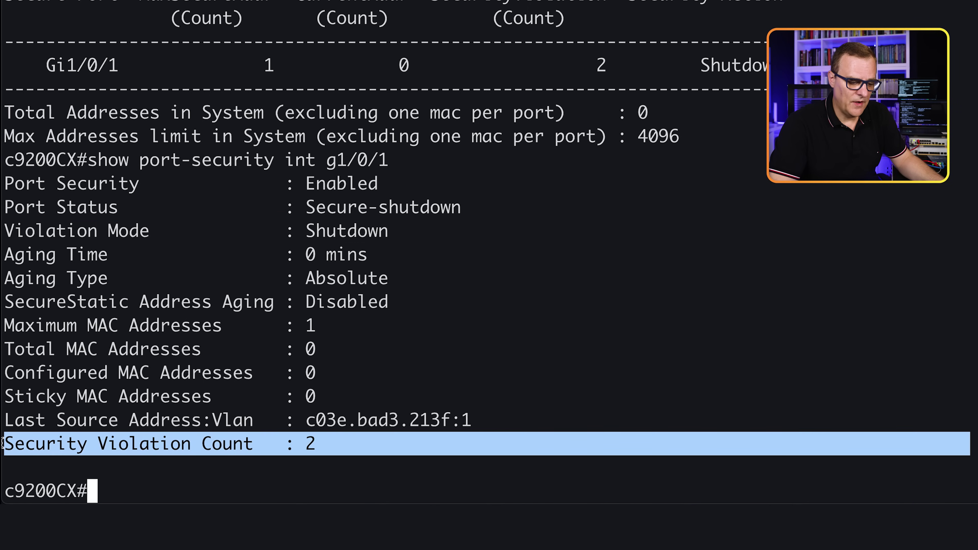
pyautogui.tripleClick(2, 419)
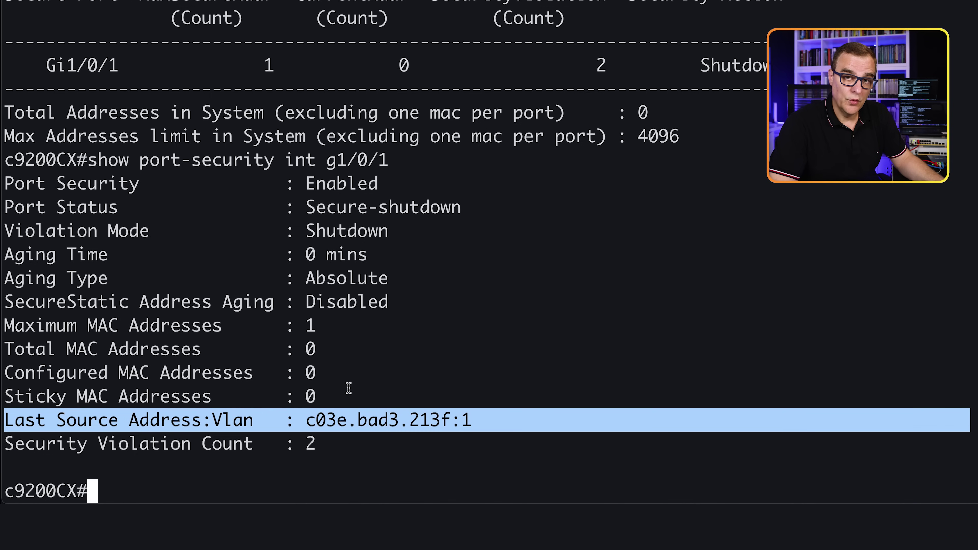
# Run show int g1/0/1 and highlight the down, err-disabled line protocol status.
pyautogui.write('show i')
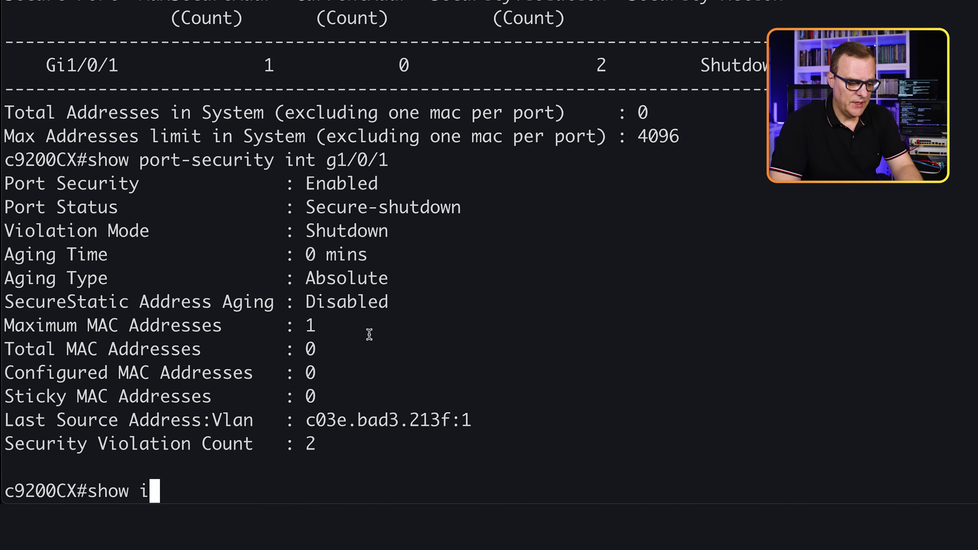
pyautogui.write('nt g1/0/1')
pyautogui.press('Return')
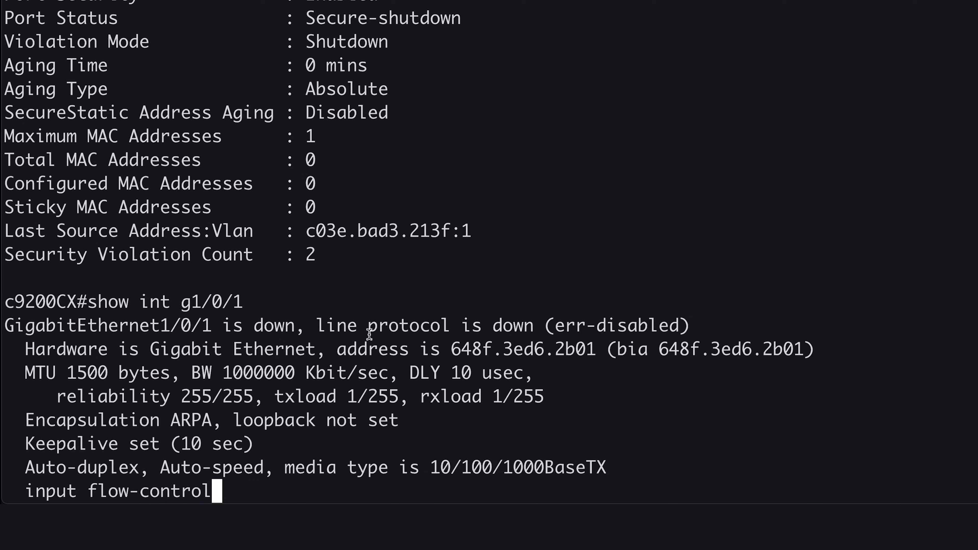
pyautogui.moveTo(2, 41); pyautogui.dragTo(2, 21)
pyautogui.click(445, 28)
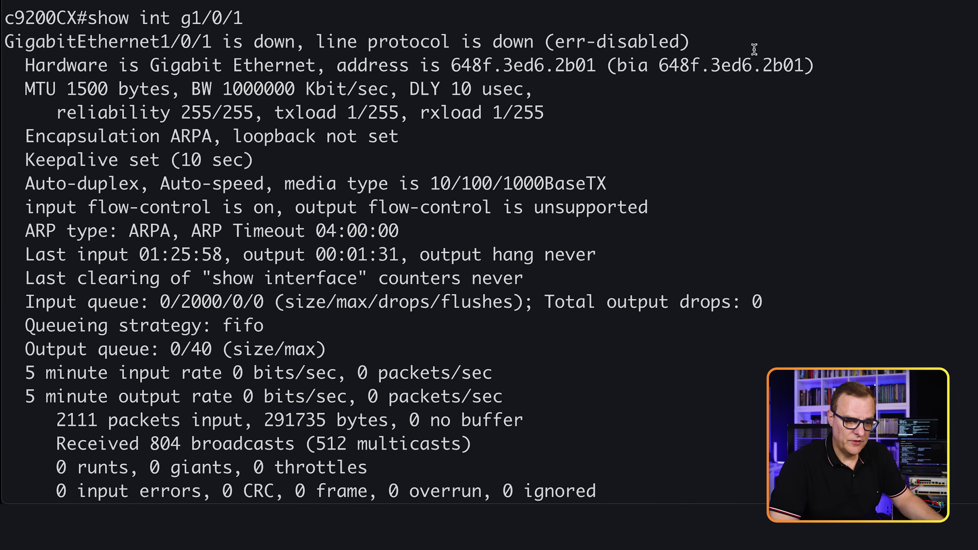
pyautogui.moveTo(754, 49); pyautogui.dragTo(376, 43)
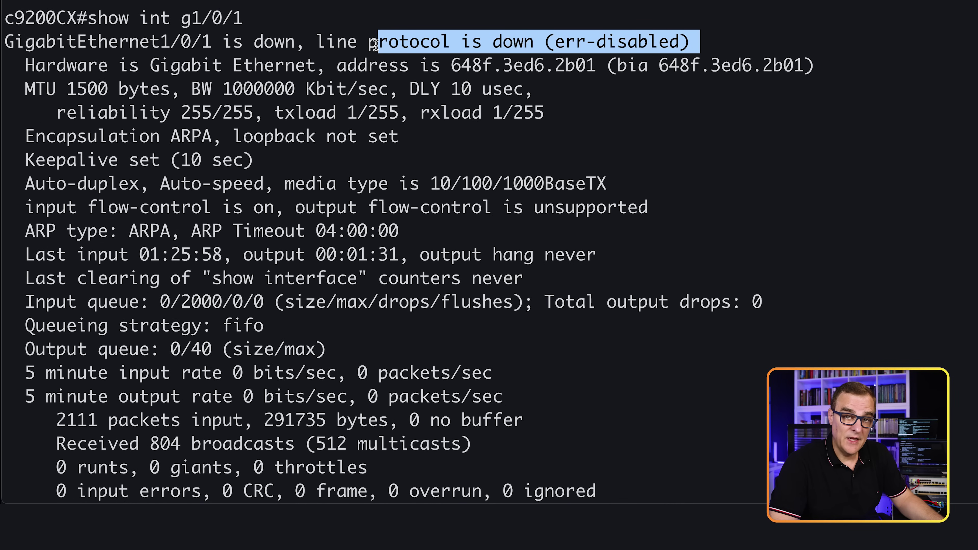
pyautogui.click(477, 132)
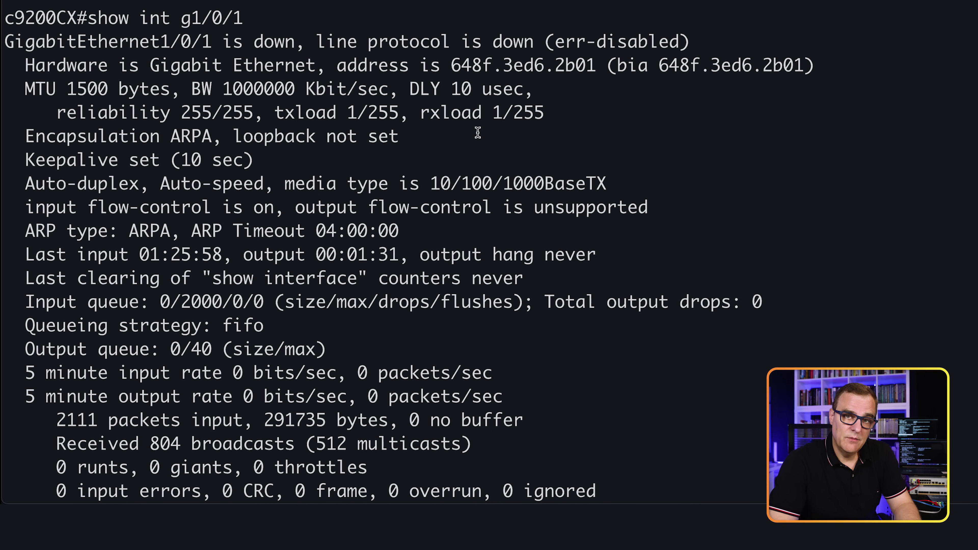